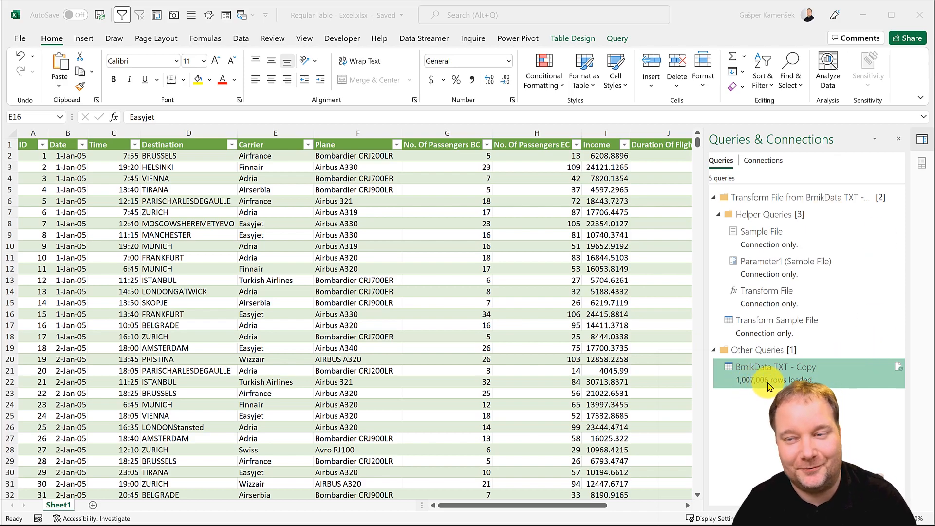
Step: Switch to the Power Pivot Excel.xlsx workbook and open its data model in the Power Pivot window
click(208, 186)
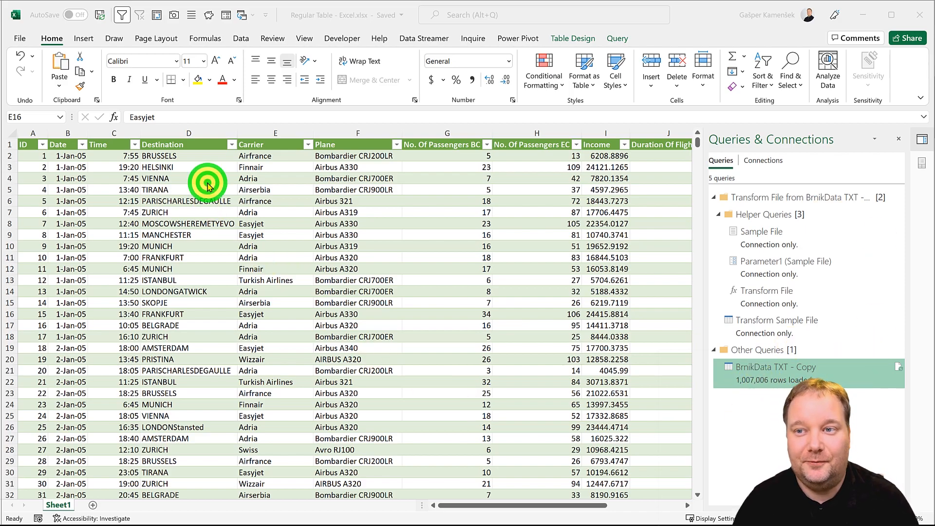
click(209, 188)
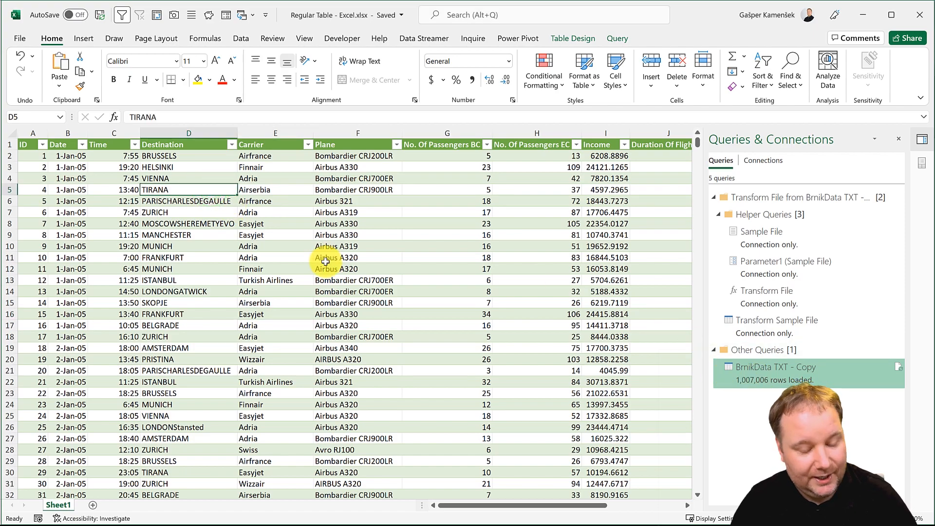
click(243, 15)
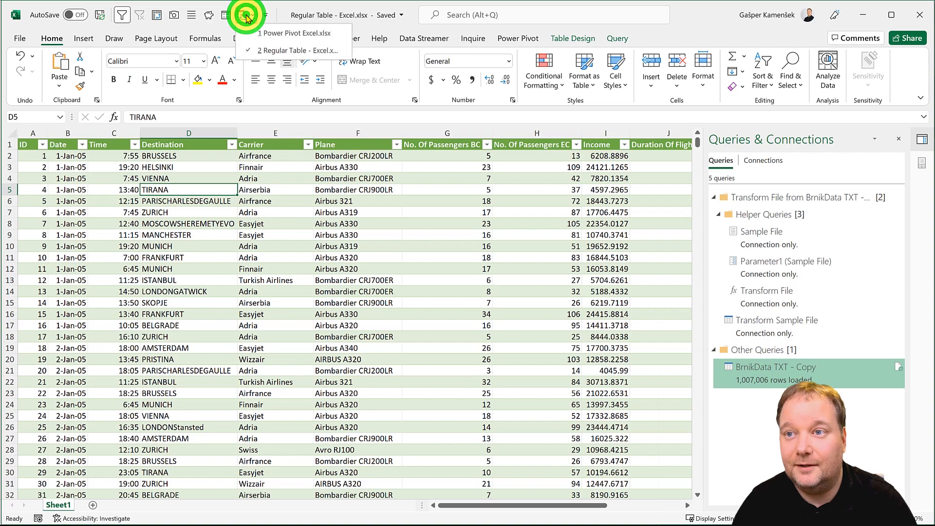
click(278, 33)
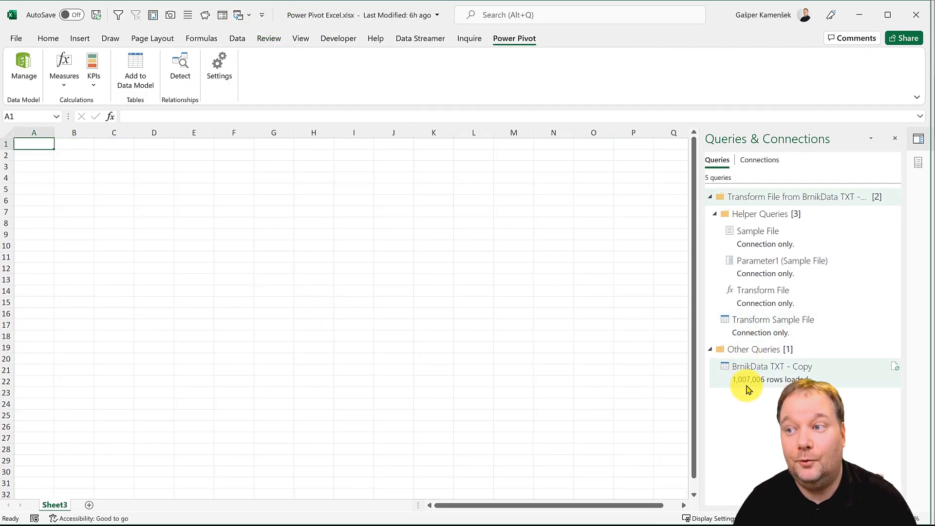
mouse_move(749, 390)
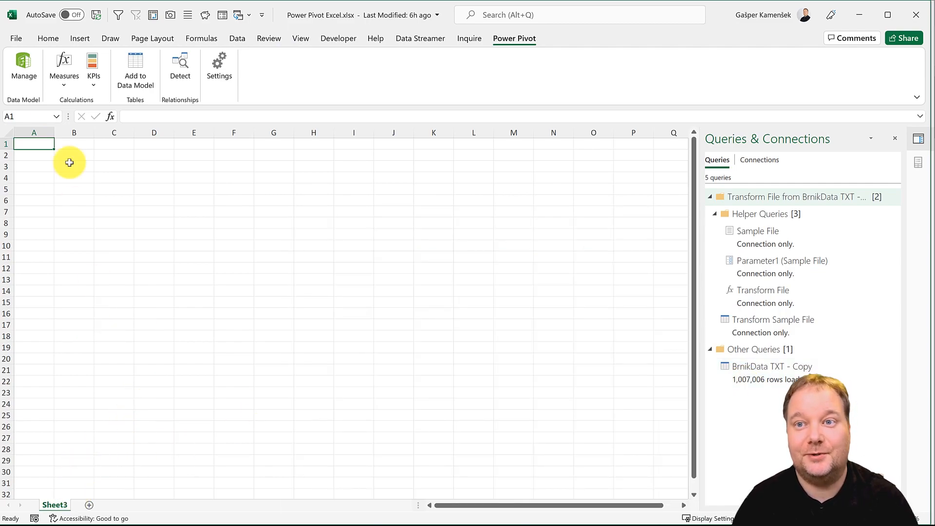
click(22, 64)
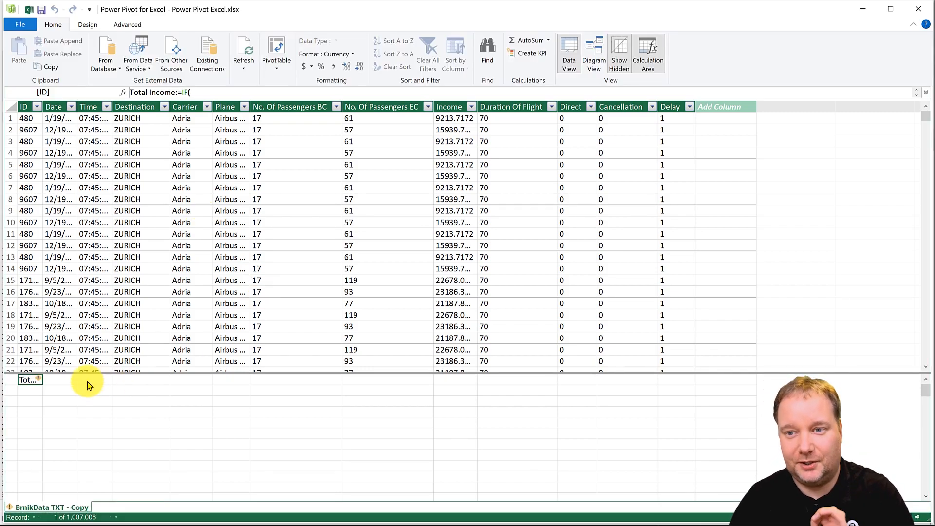
Step: Delete the unfinished Total Income measure from the calculation area of the BrnikData TXT - Copy table
click(30, 382)
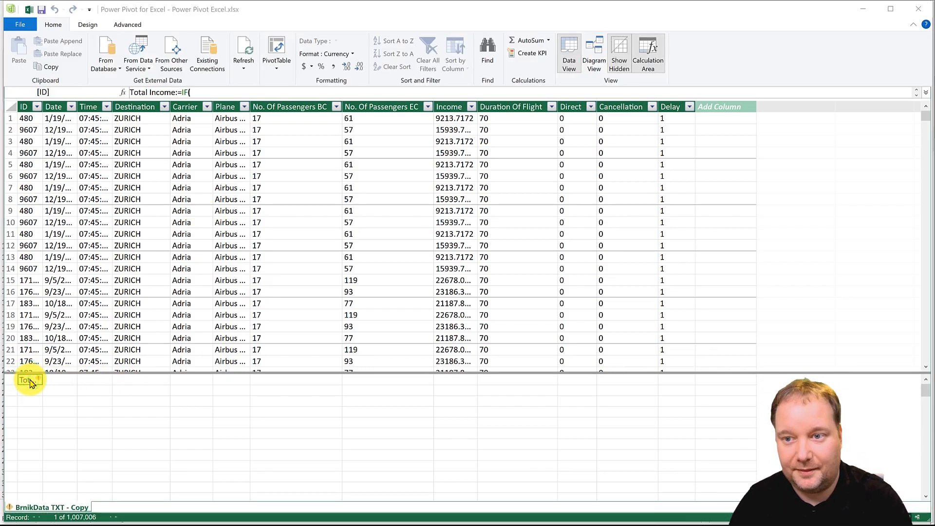
key(Delete)
click(458, 340)
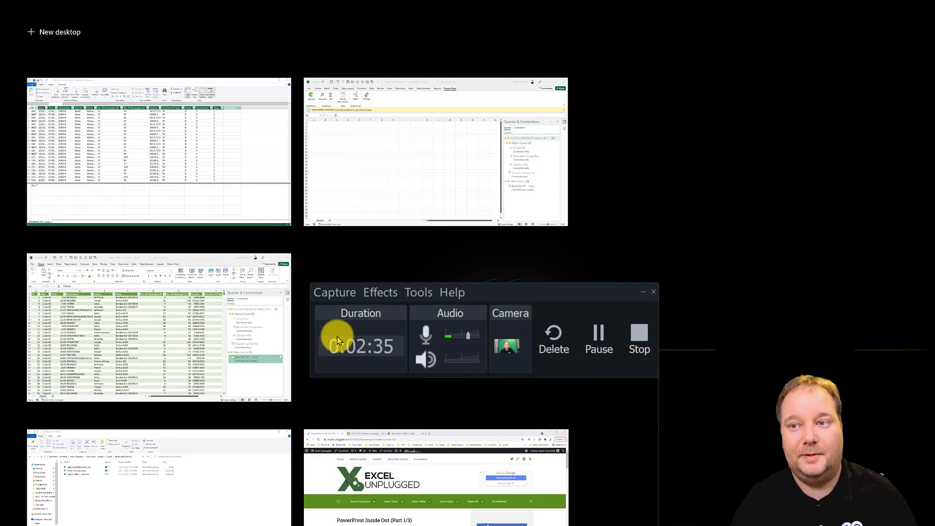
Step: Switch to the Battle of the Pivots folder in File Explorer and compare the file sizes of the Regular Table and Power Pivot workbooks
key(super+Tab)
click(149, 516)
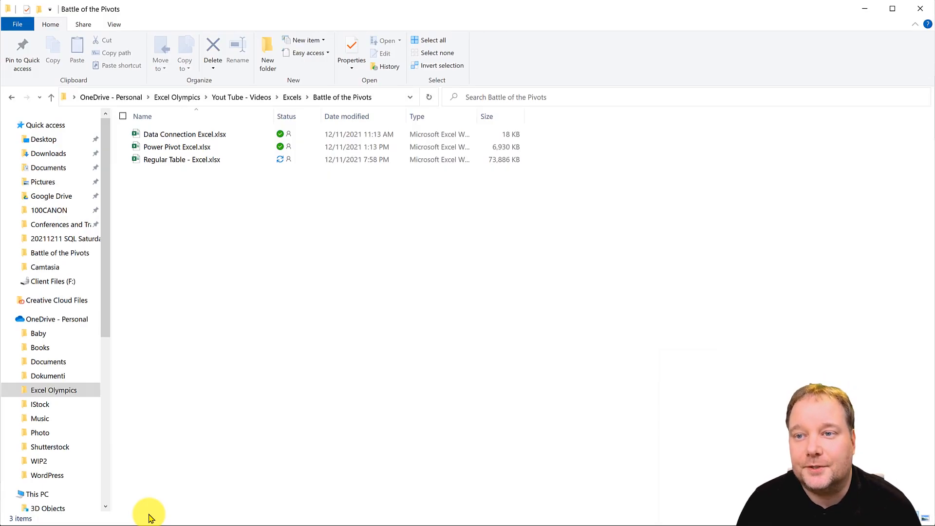
click(186, 159)
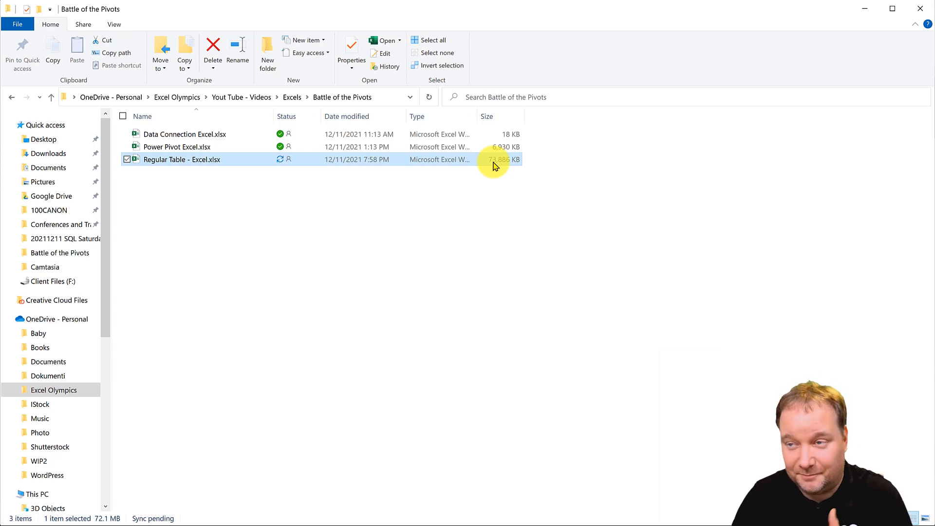
click(195, 146)
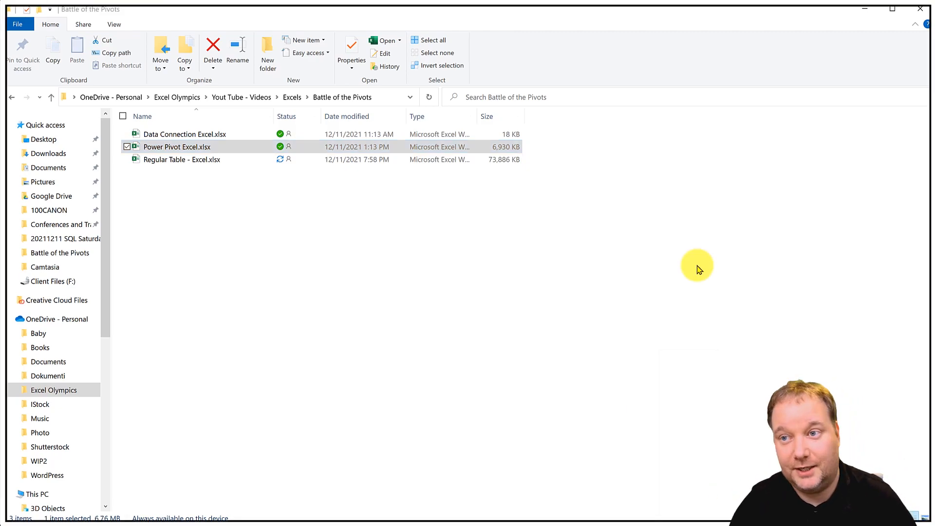
Step: Switch to the Regular Table - Excel.xlsx workbook and select the Destination header of its data table
key(super+Tab)
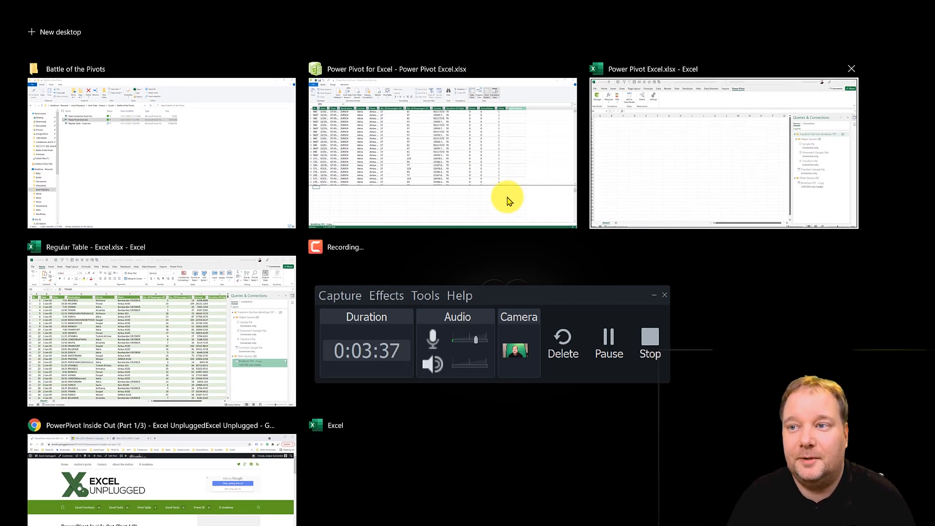
click(241, 313)
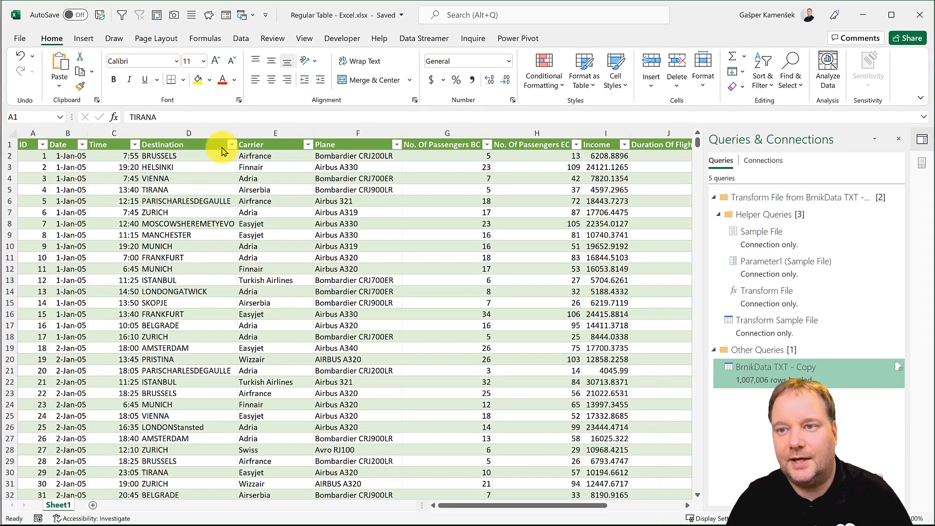
click(219, 145)
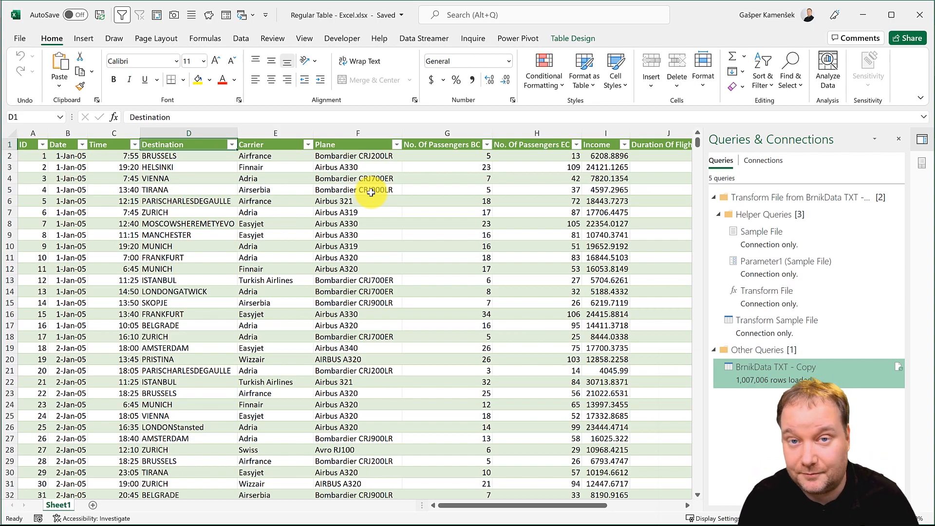
Step: Add two new columns headed Year and Month directly after the Delay column of the table
key(ctrl+Right)
key(Right)
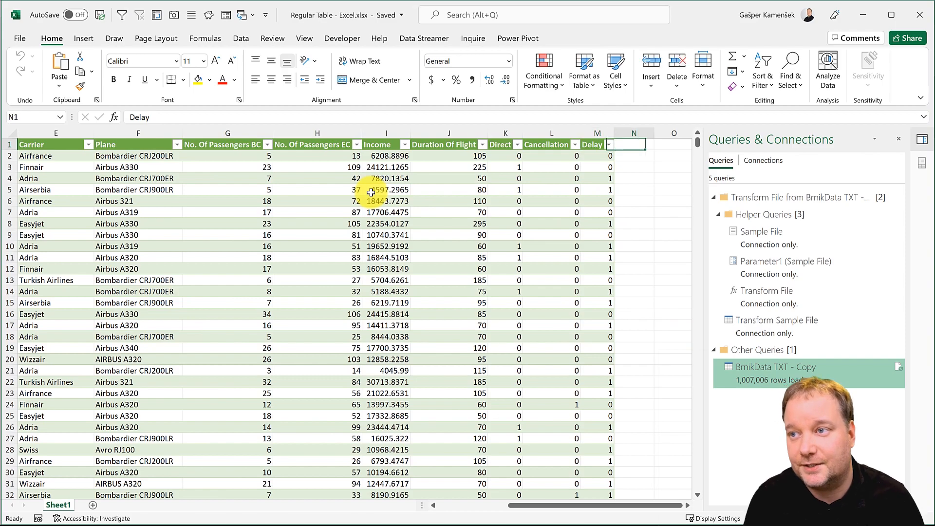
key(Left)
key(Left)
key(Left)
key(Right)
key(Right)
key(Right)
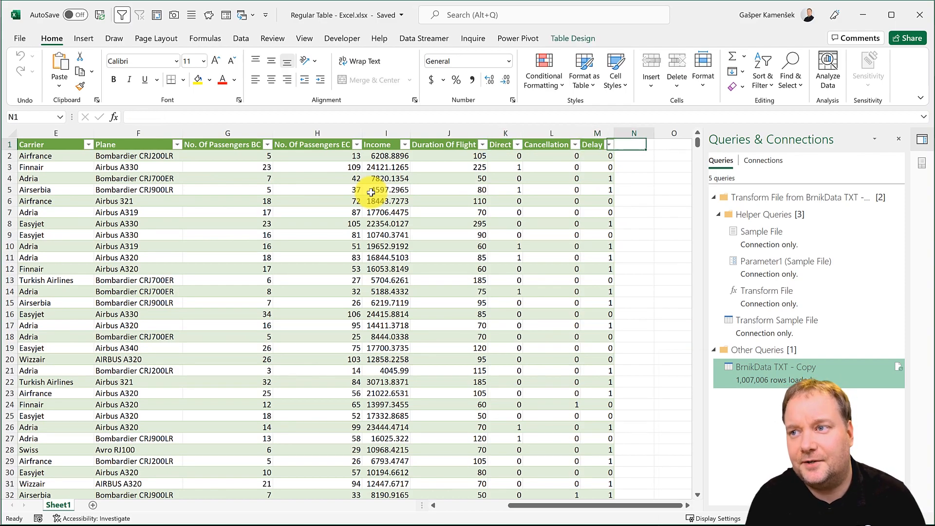
text(Year)
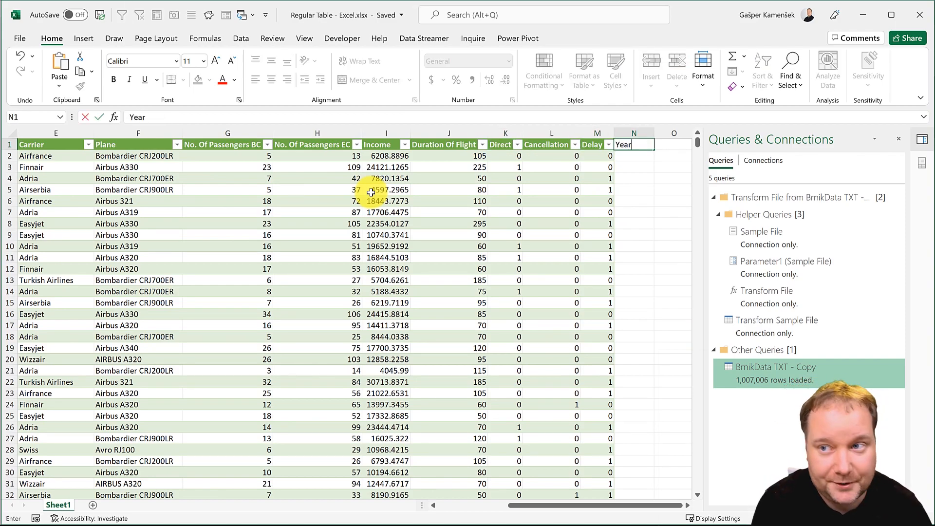
key(Tab)
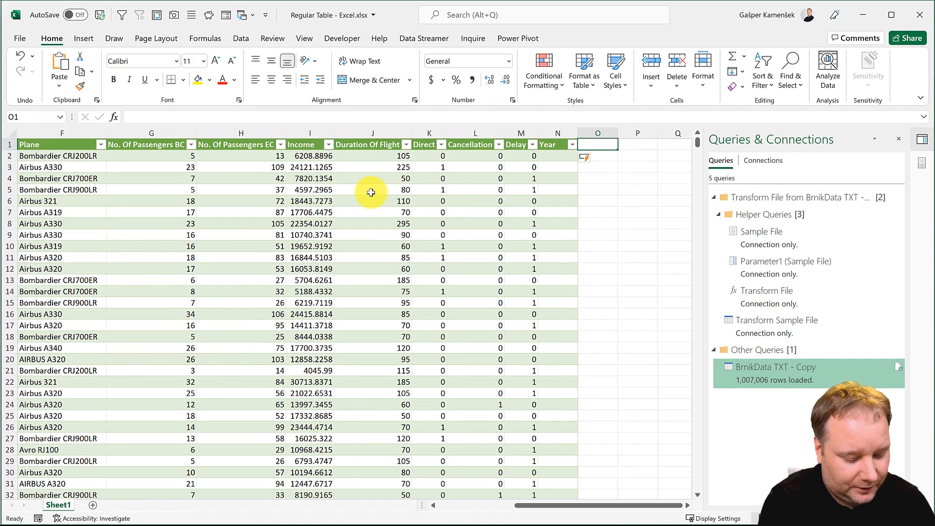
text(Month)
key(Return)
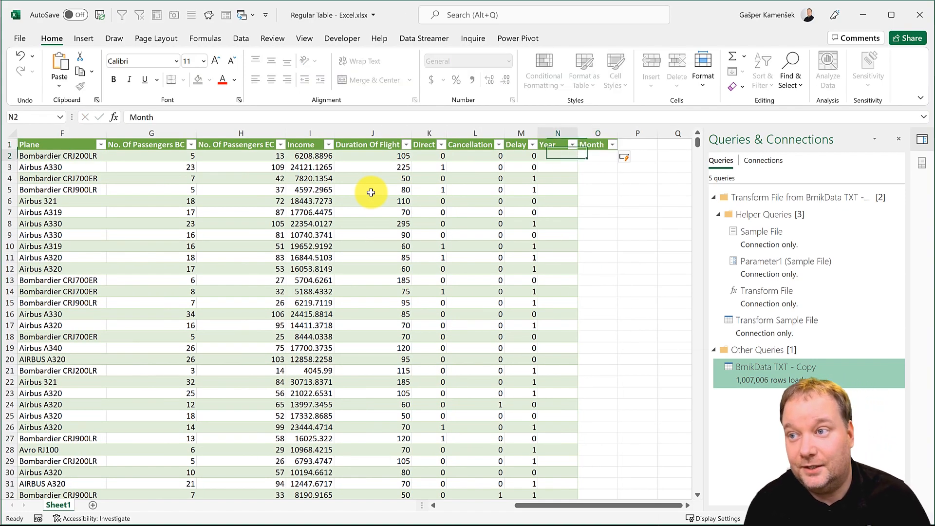
text(=year)
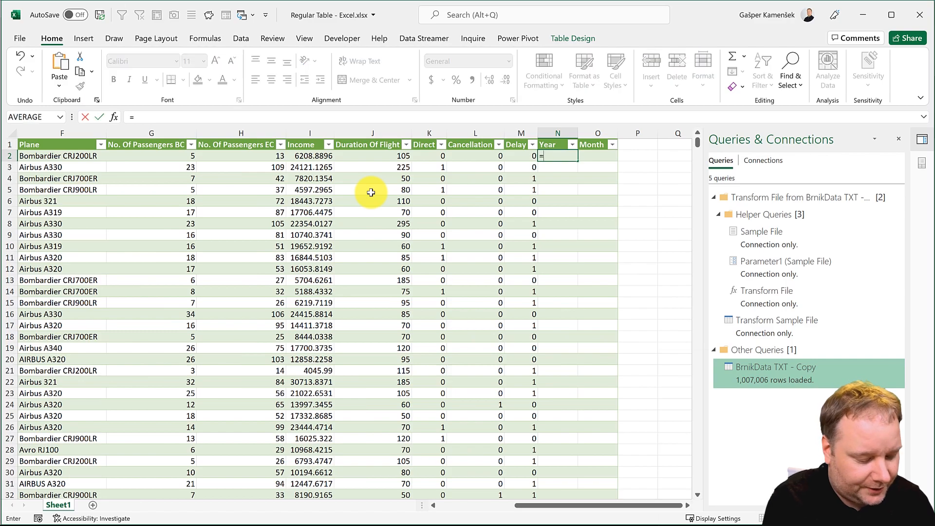
key(Tab)
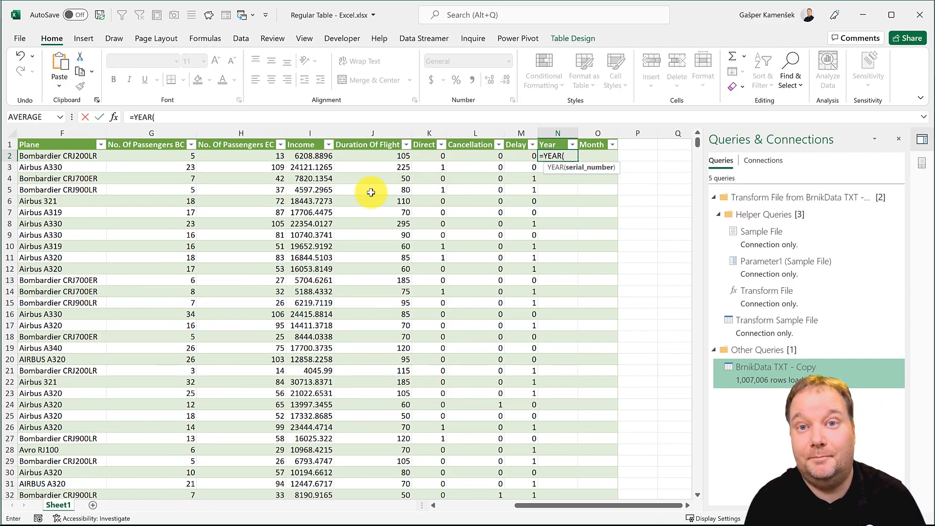
key(Left)
key(ctrl+Left)
key(Right)
text())
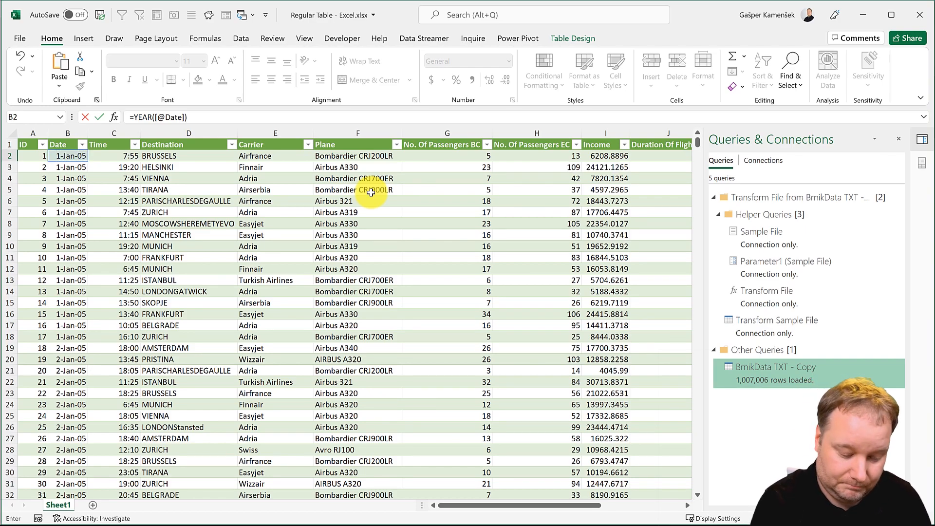
scroll(371, 192, right, 3)
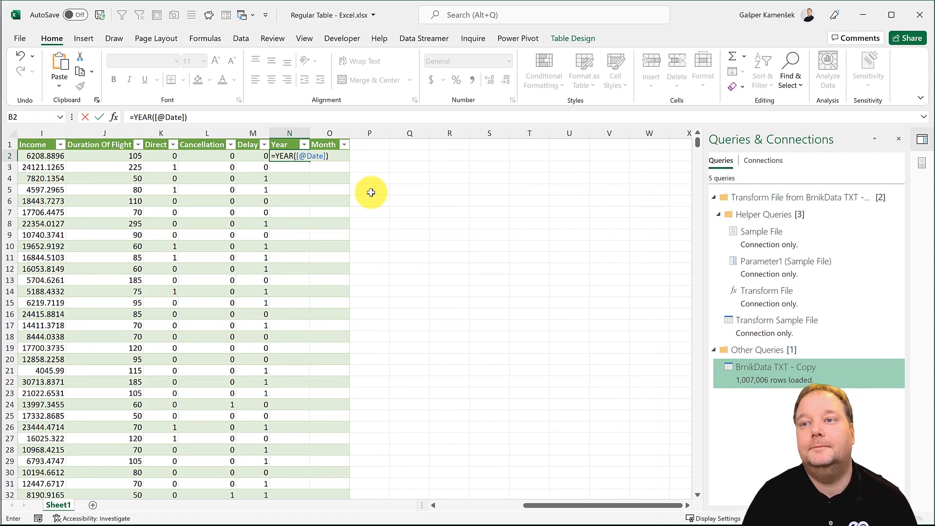
key(Return)
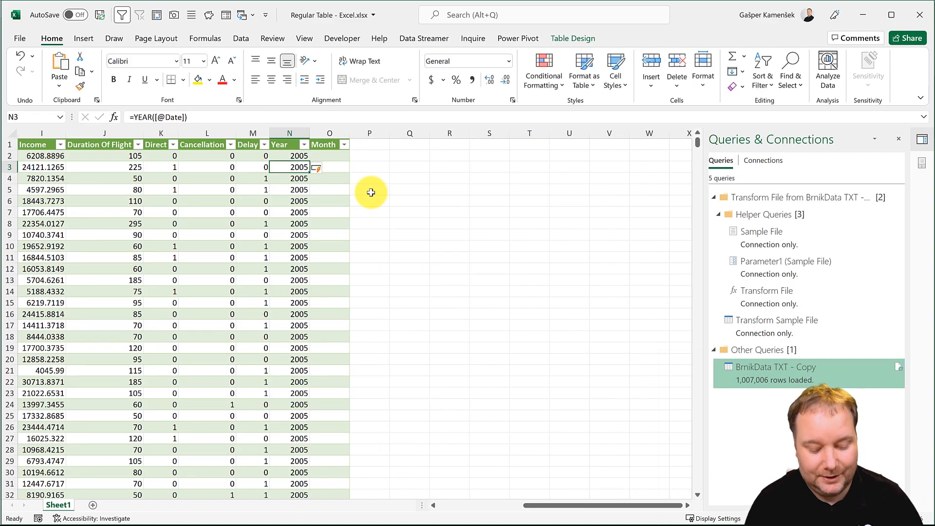
key(Up)
key(Right)
text(=Text)
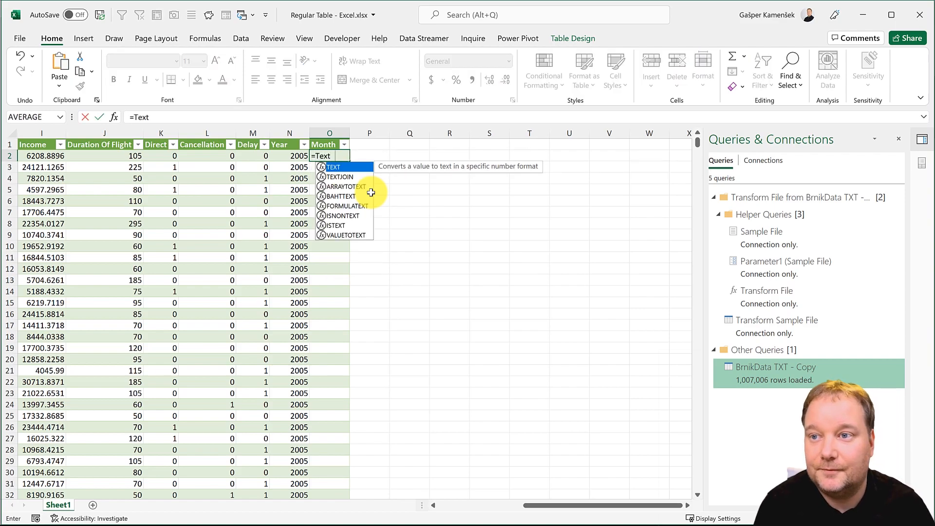
key(Tab)
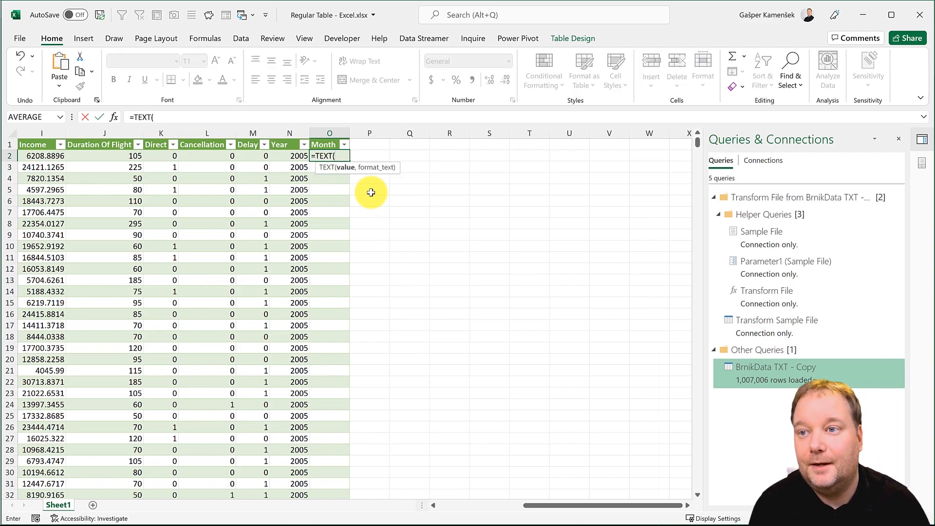
key(Left)
key(Left)
key(Left)
key(Left)
key(Left)
key(Left)
key(Left)
key(Left)
key(Left)
key(Left)
key(Left)
key(Left)
key(Left)
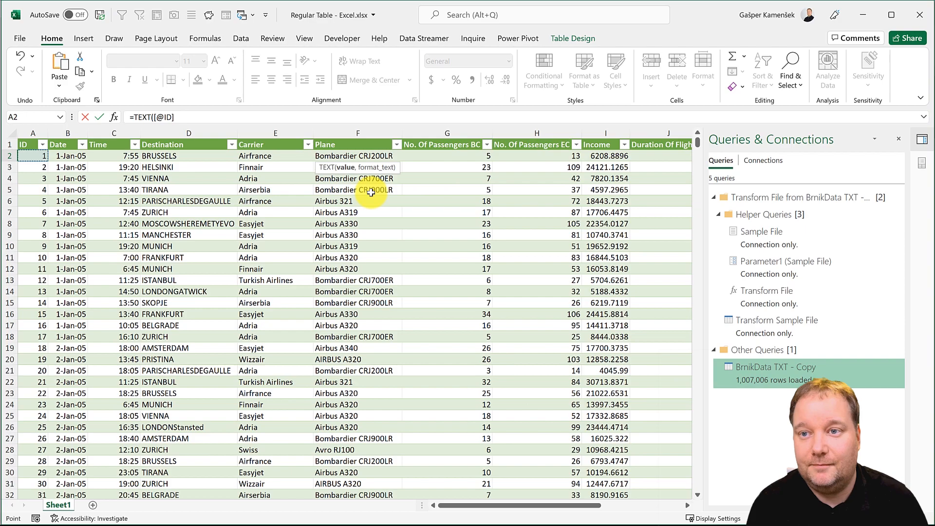
text(,"mmmm)
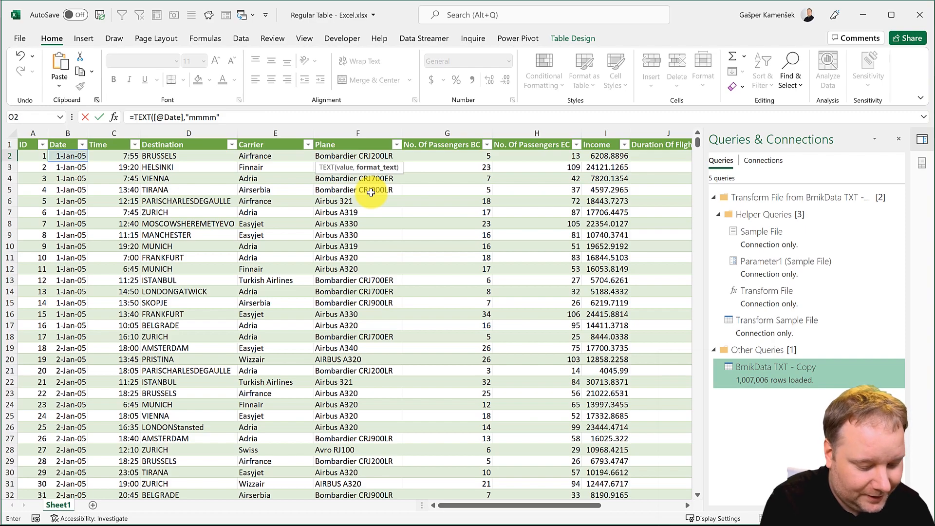
key(Return)
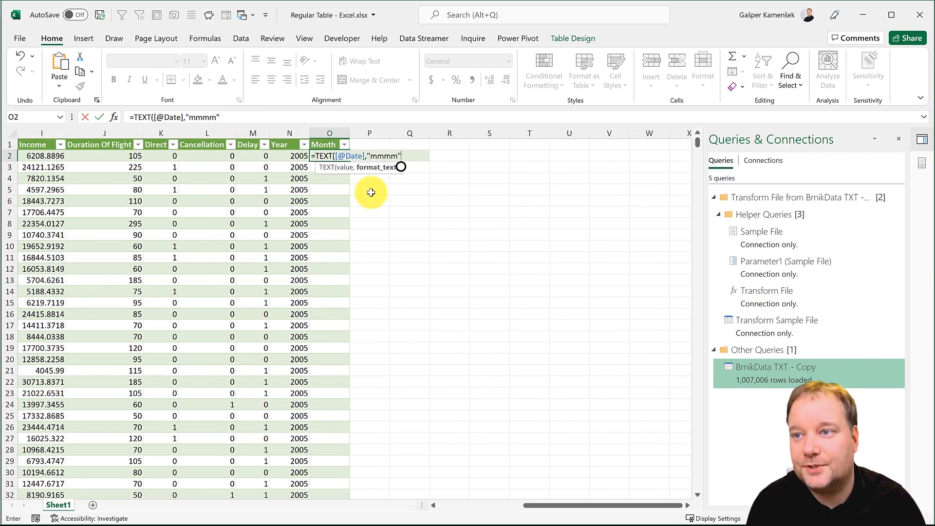
text("mmmm"))
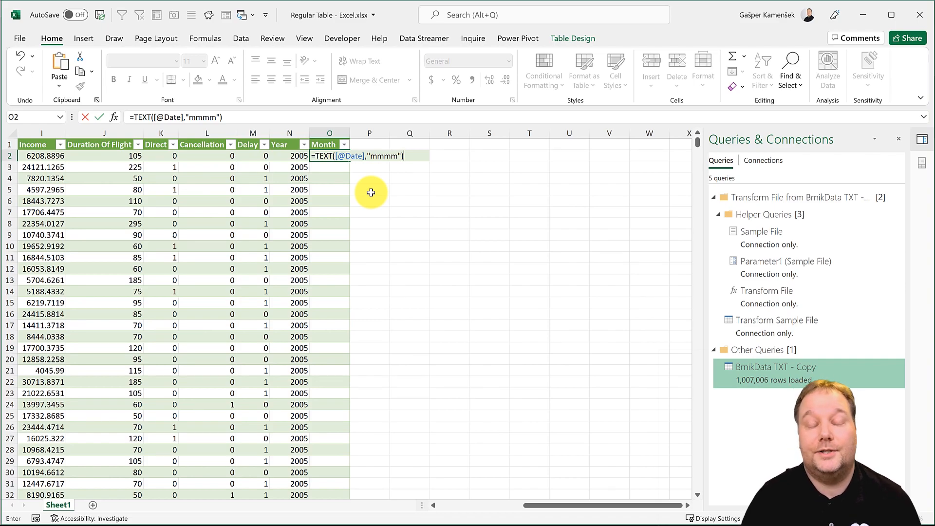
key(Return)
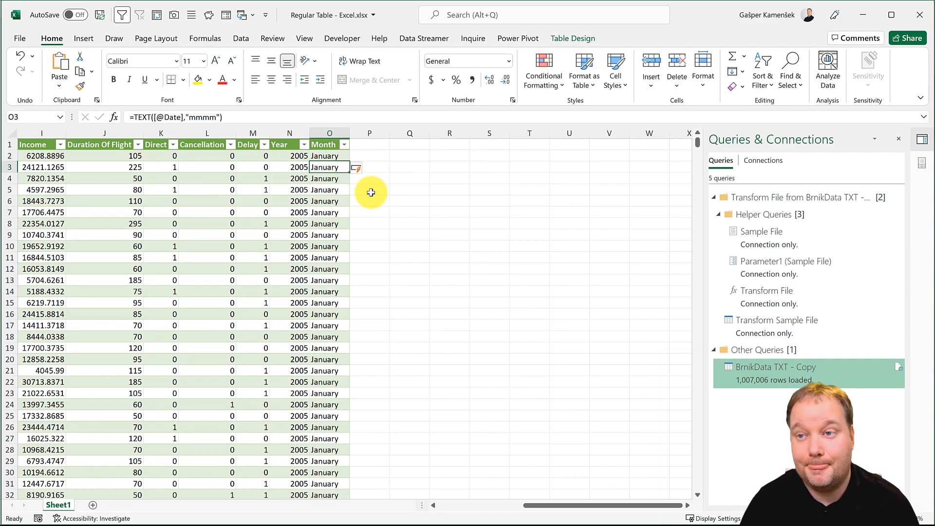
Step: Insert a PivotTable based on the BrnikData_TXT___Copy table on a new worksheet
click(172, 189)
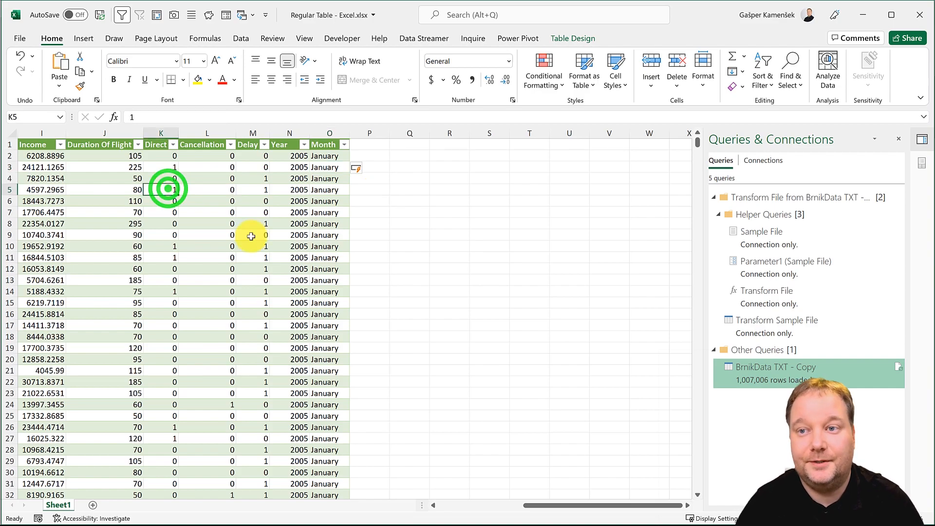
click(83, 38)
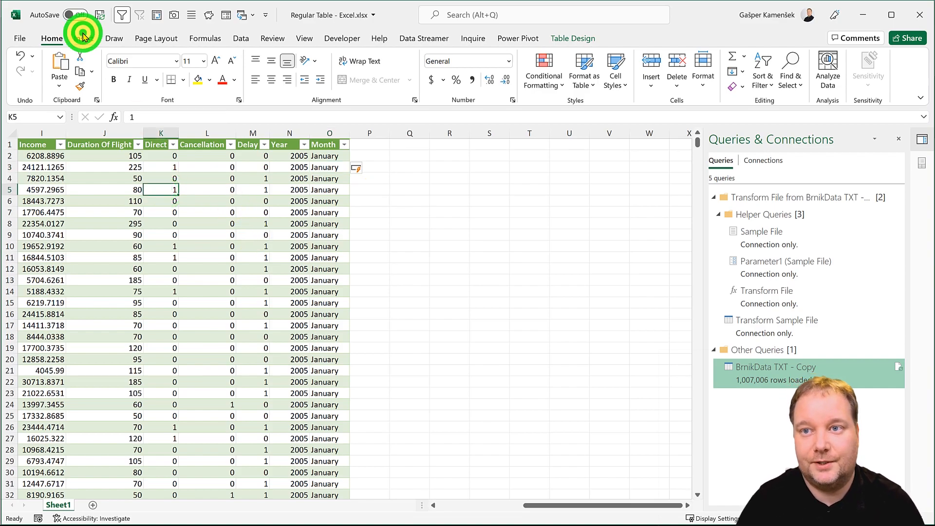
click(31, 63)
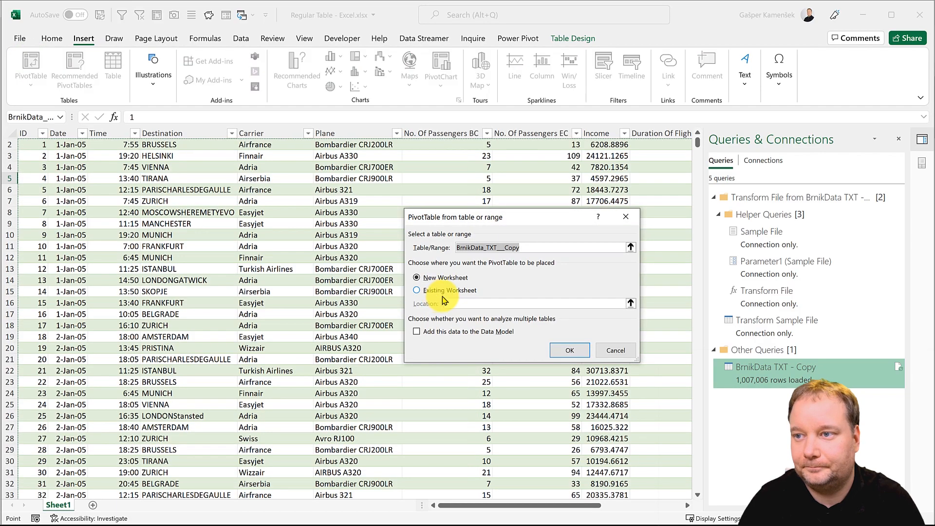
click(570, 350)
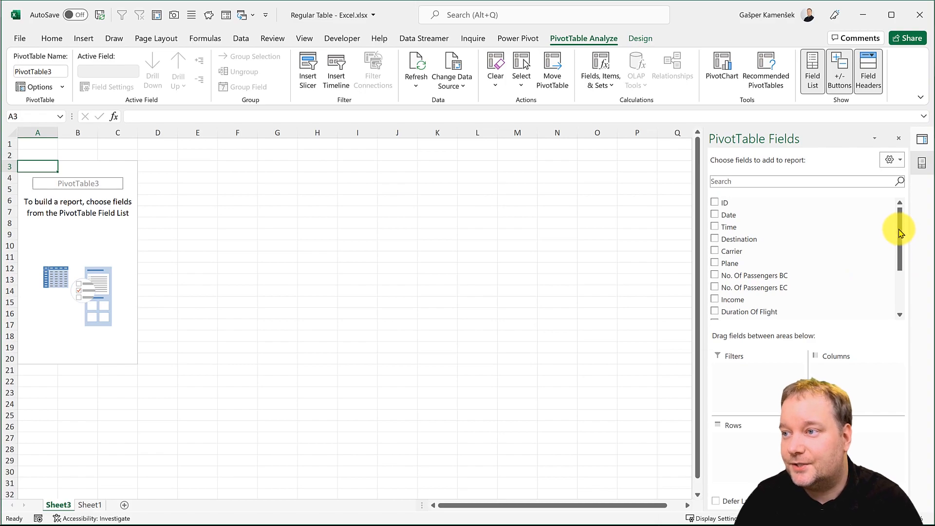
Step: Place the Month field in the PivotTable rows and add a slicer for the Year field
drag(900, 233, 900, 272)
drag(750, 296, 761, 438)
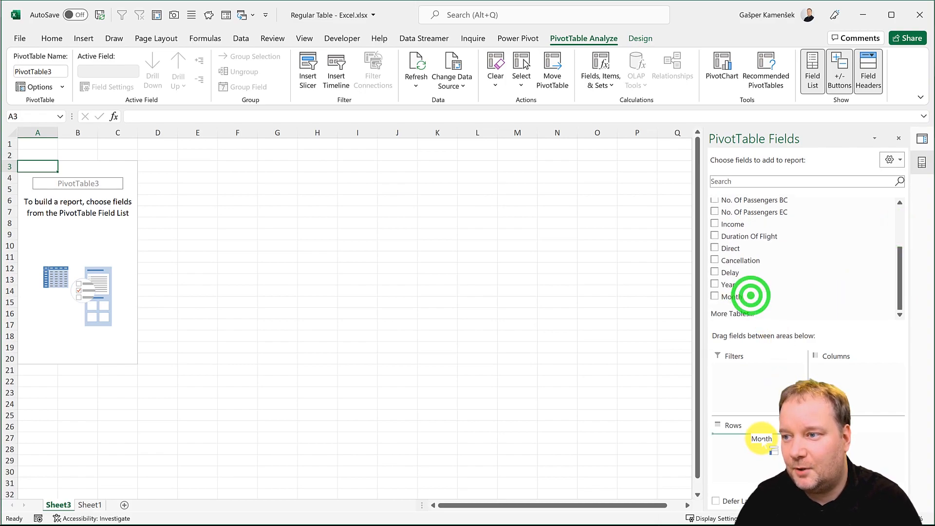
right_click(742, 286)
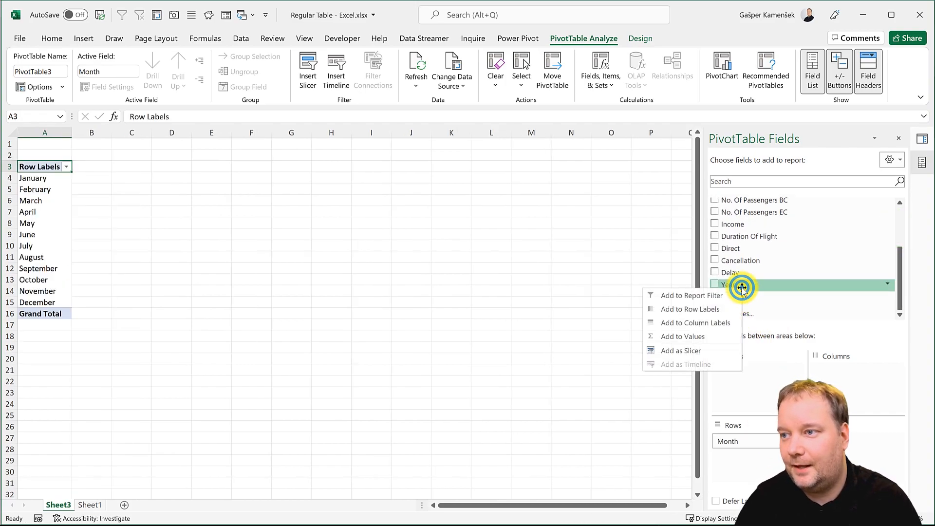
click(687, 350)
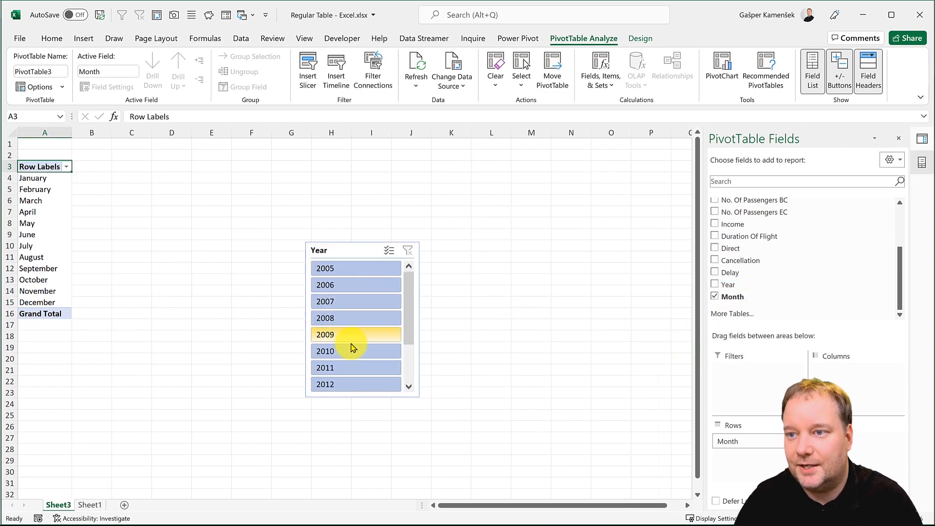
Step: Filter the Year slicer to 2012, and move it clear of the PivotTable with its years laid out in two columns
click(344, 383)
click(357, 247)
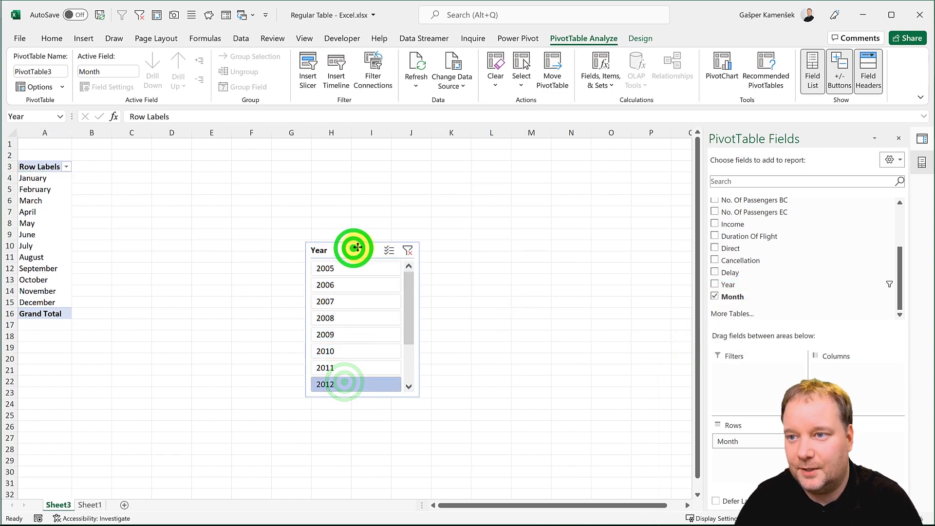
drag(357, 248, 512, 177)
click(559, 38)
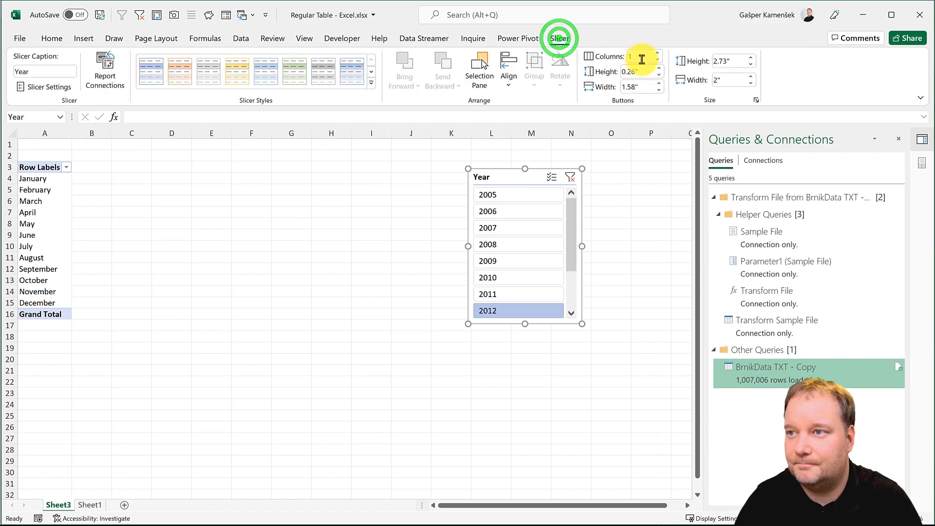
click(658, 54)
drag(583, 326, 586, 304)
Step: Add Income to the PivotTable values and format it as Currency with 0 decimal places
click(43, 246)
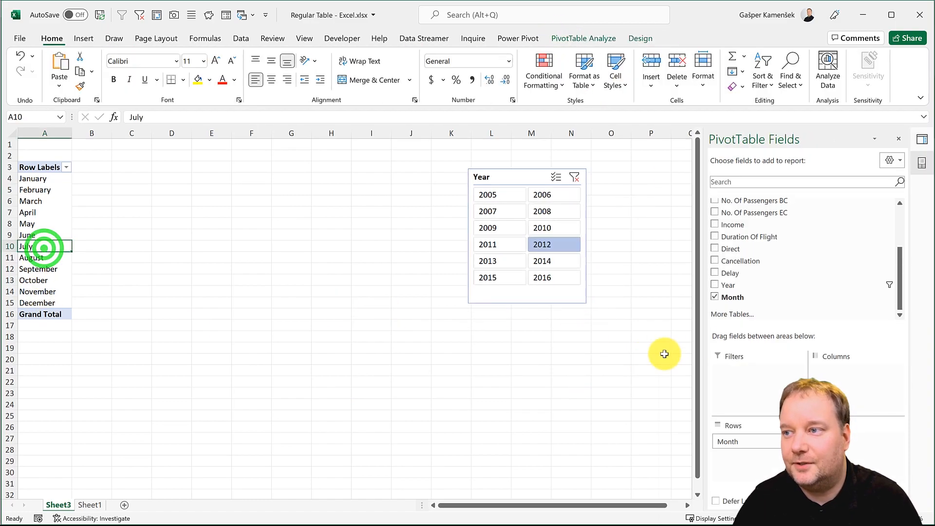
drag(753, 226, 835, 456)
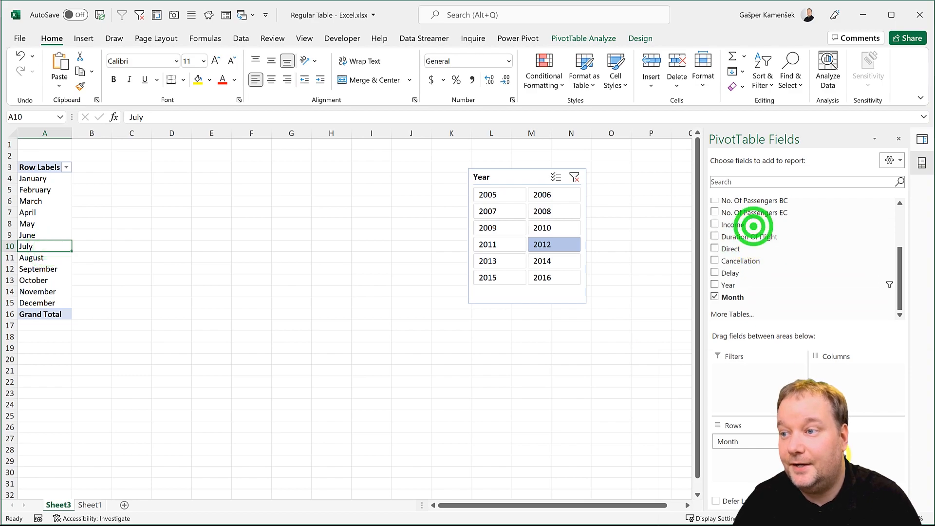
right_click(124, 224)
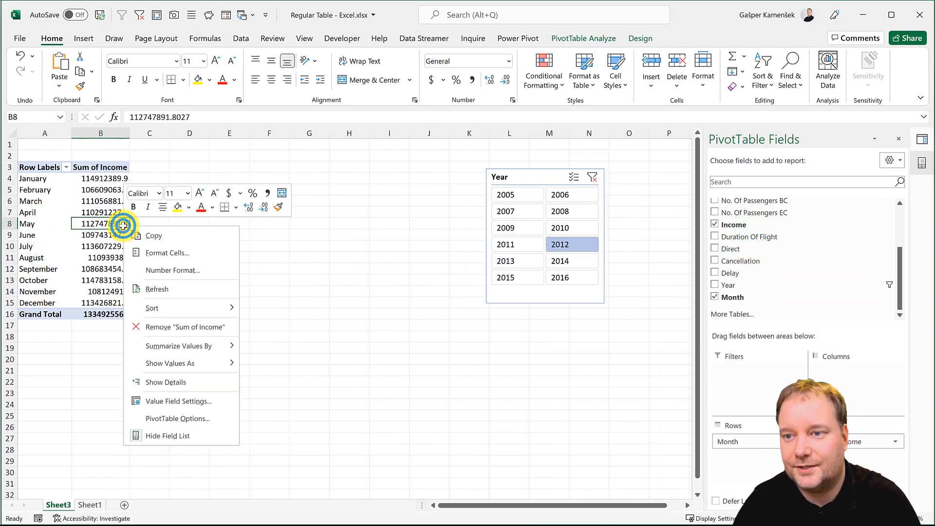
click(181, 275)
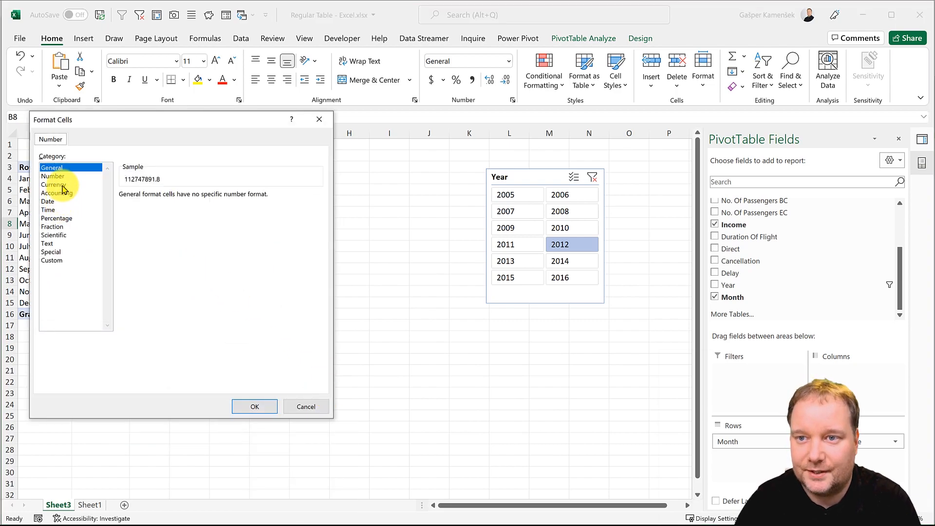
click(63, 188)
double_click(196, 198)
click(271, 399)
Step: Add Destination and, beneath it, Carrier to the PivotTable columns
drag(900, 279, 902, 267)
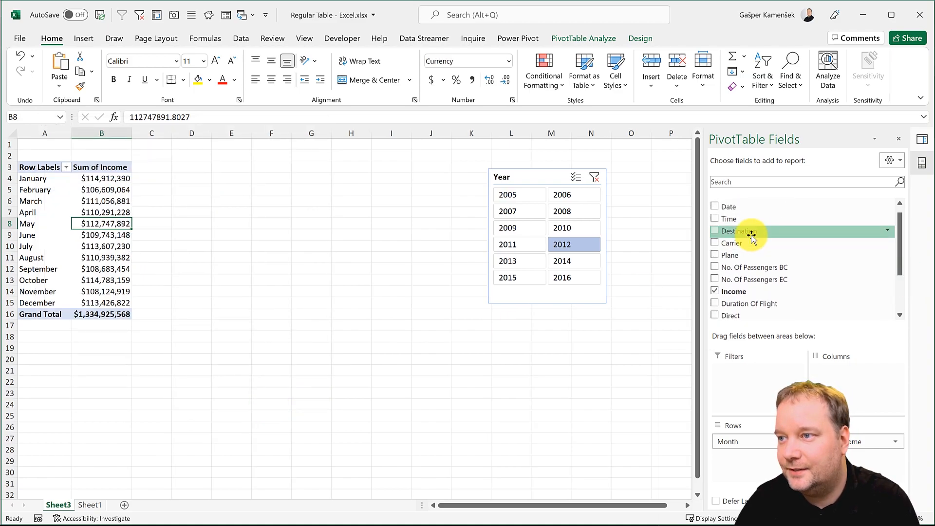
drag(752, 236, 833, 377)
drag(745, 234, 853, 392)
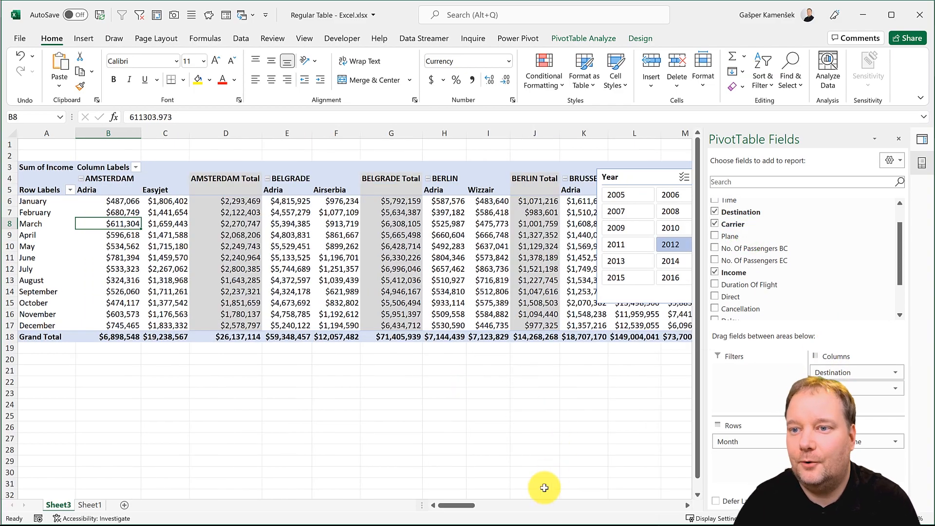
click(461, 505)
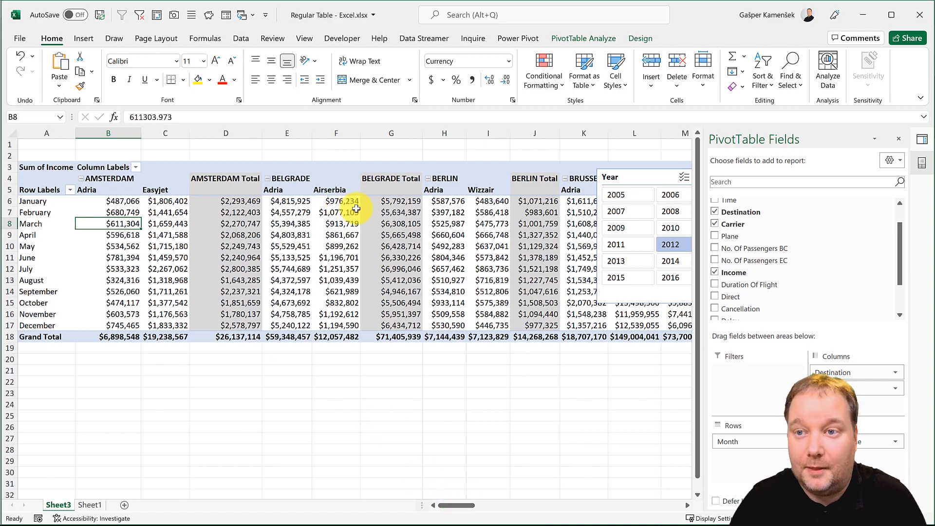
Step: Examine Adria's monthly Amsterdam income values from January to December and their grand total
mouse_move(126, 199)
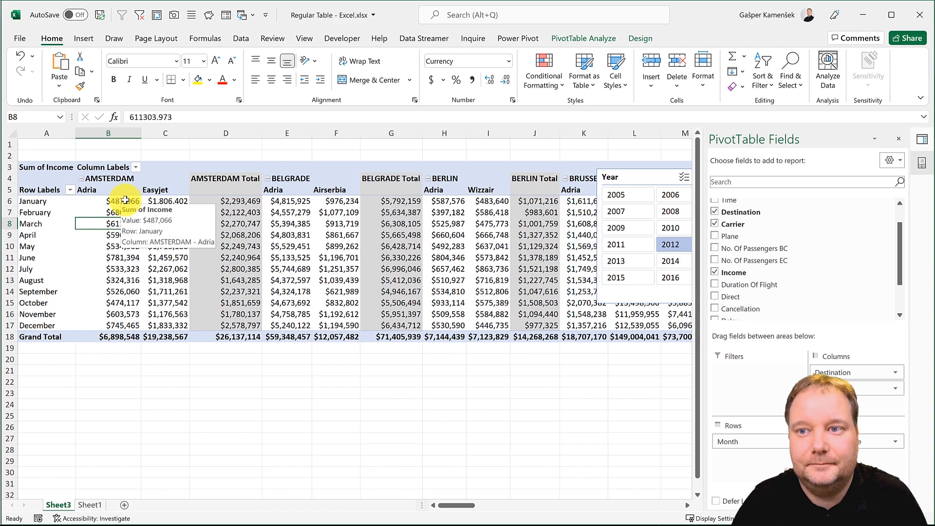
drag(119, 200, 109, 325)
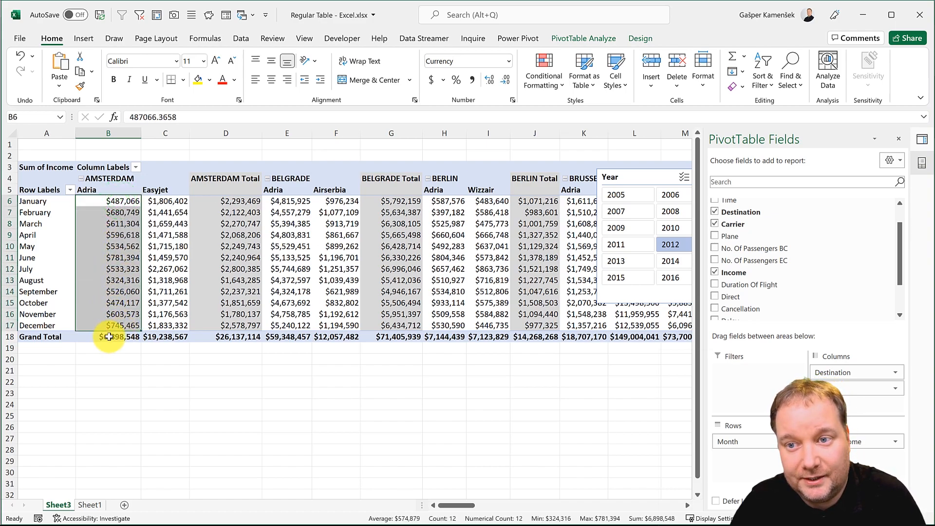
click(109, 336)
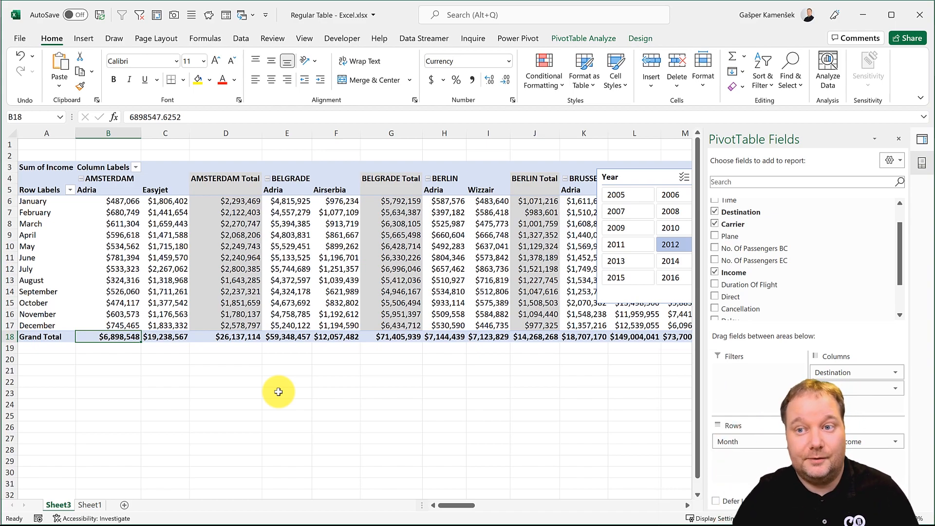
drag(117, 197, 120, 325)
click(120, 336)
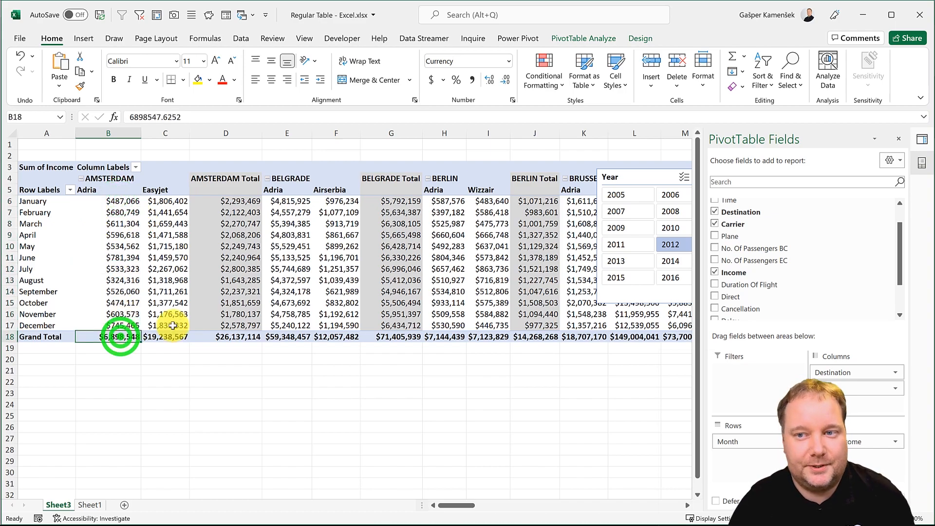
Step: View the Show Values As calculation options for the Sum of Income values, leaving the calculation as it is
right_click(121, 213)
mouse_move(203, 352)
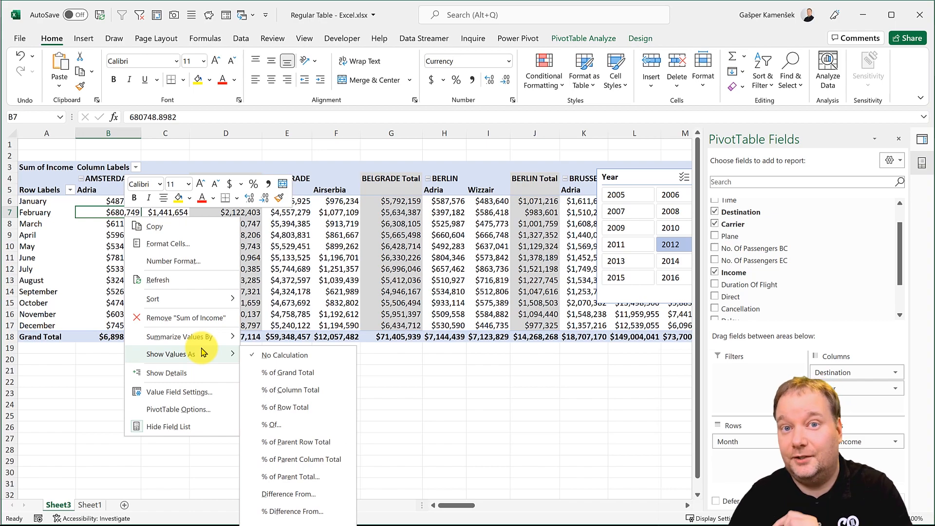
click(102, 243)
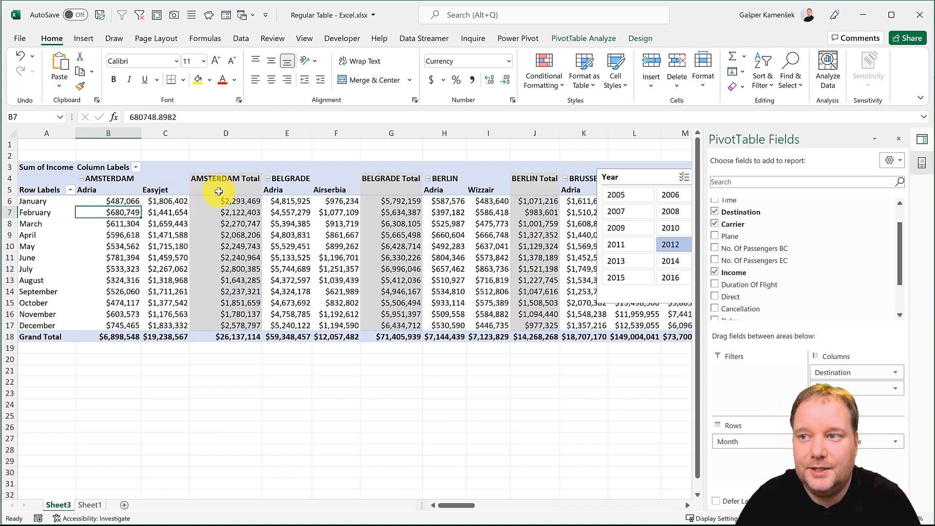
Step: Compare the Easyjet columns under Amsterdam and Brussels, moving the Year slicer off the Brussels Easyjet data
click(167, 190)
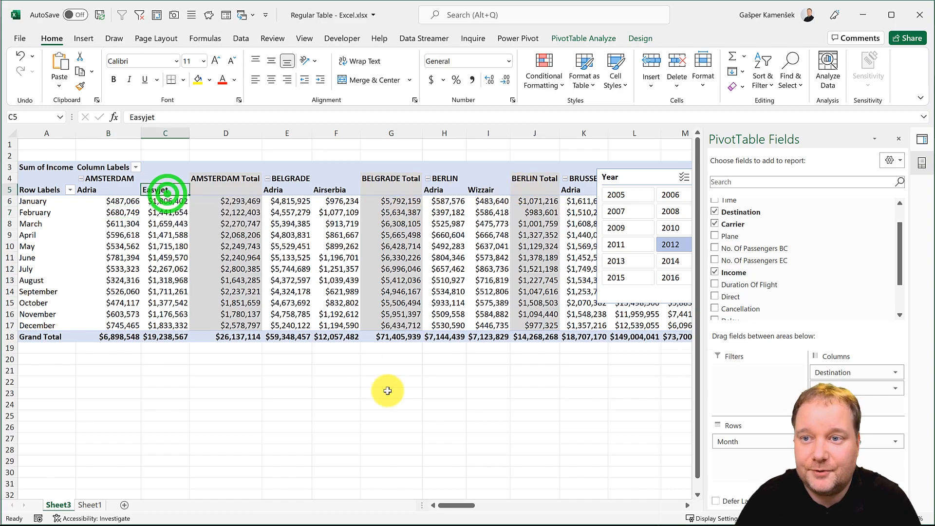
click(688, 505)
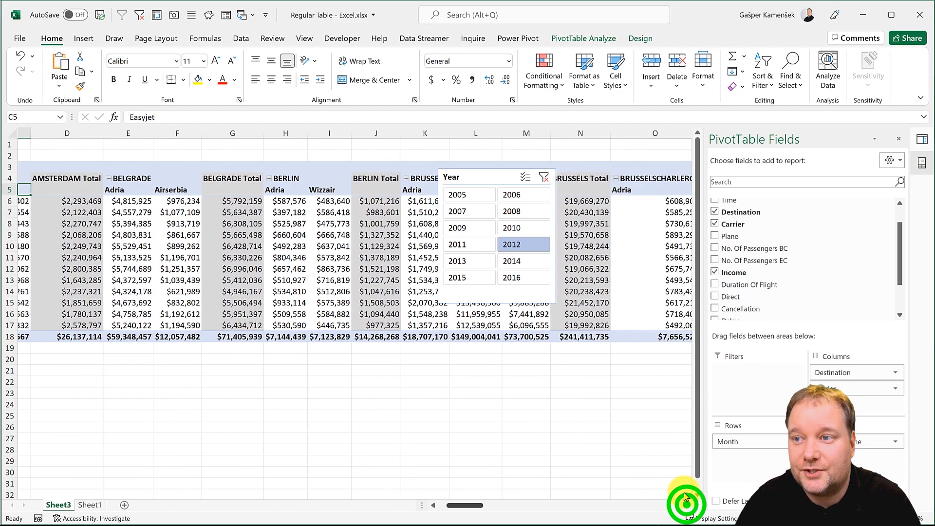
drag(448, 177, 534, 210)
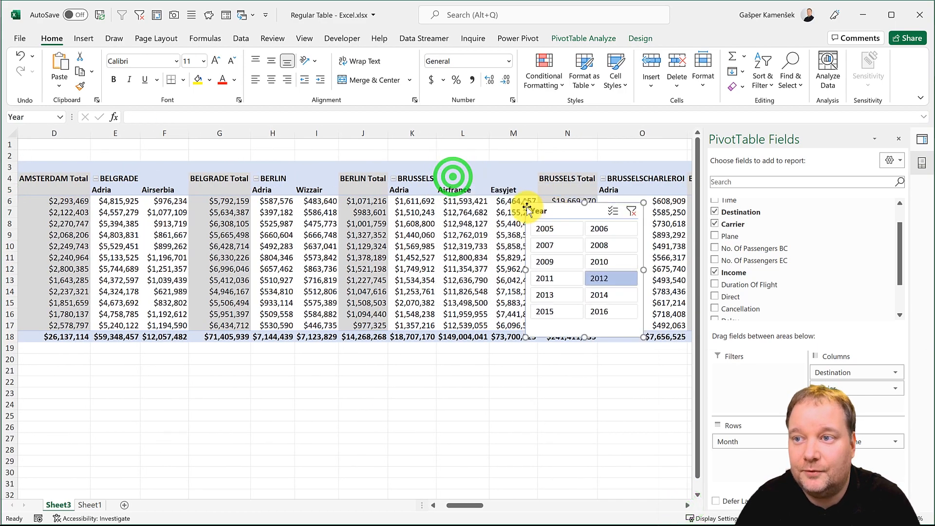
click(503, 190)
drag(473, 505, 422, 507)
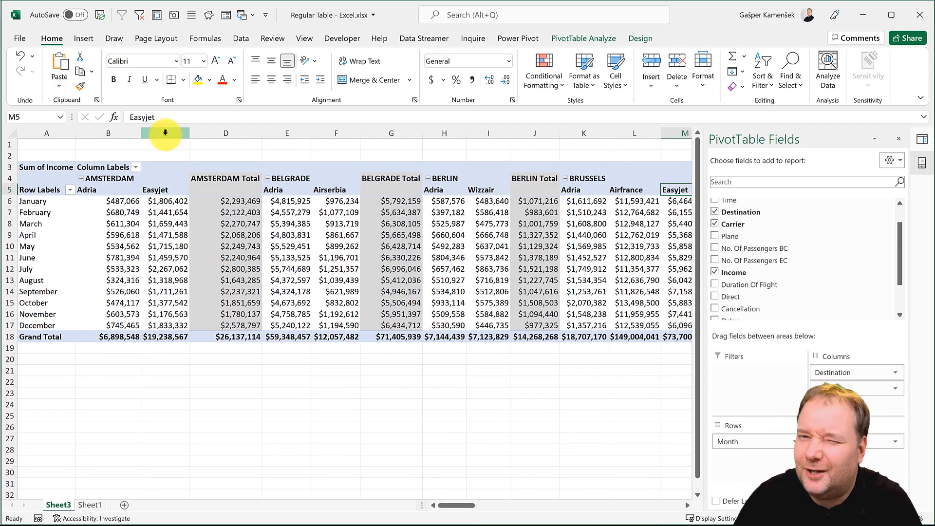
Step: Check which carriers the Carrier filter of the column labels offers, without applying any filter
click(161, 246)
click(168, 191)
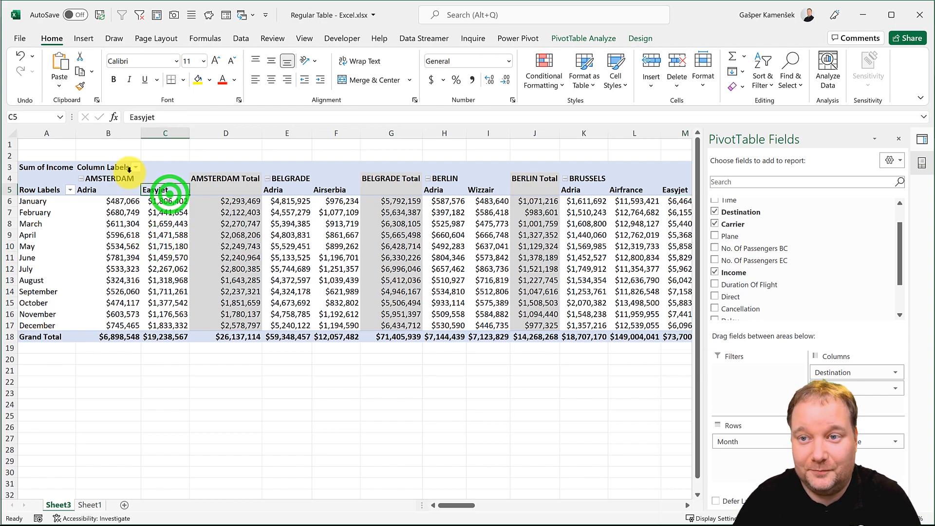
click(135, 168)
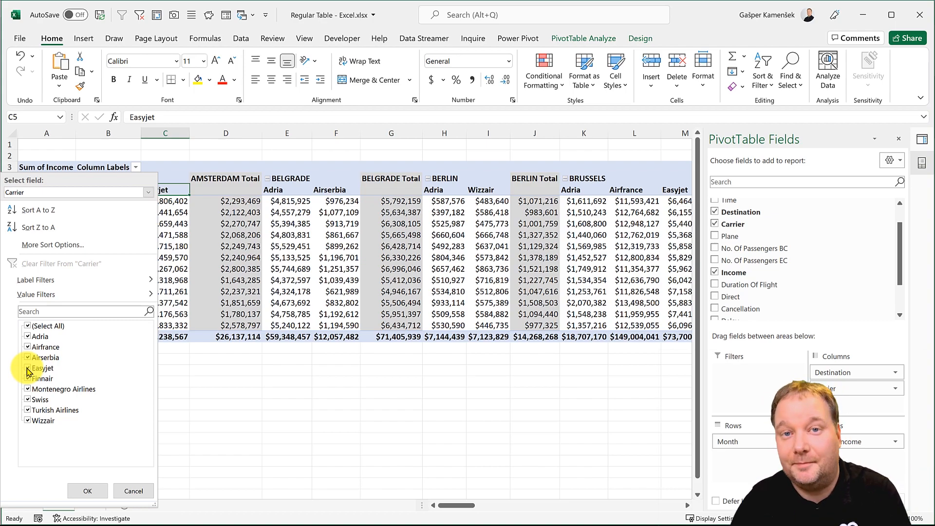
click(140, 491)
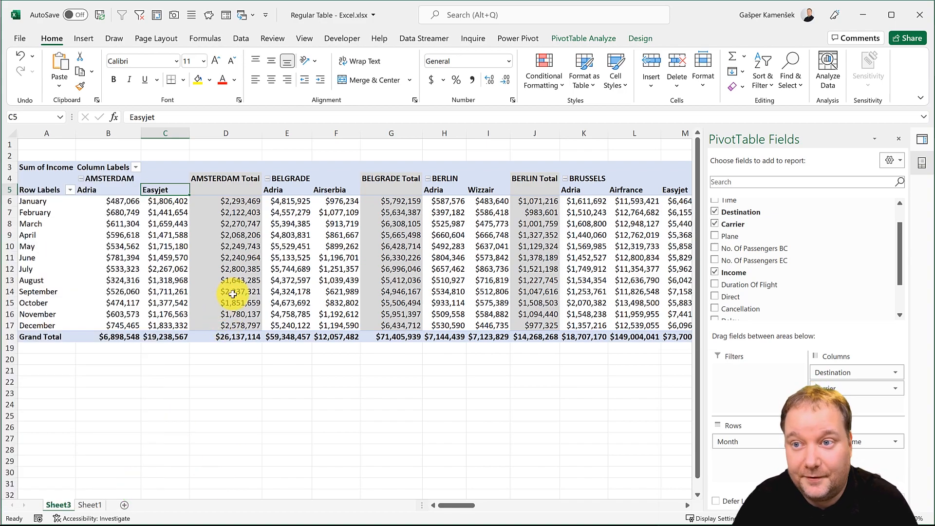
Step: Inspect the worksheet columns holding Amsterdam's Easyjet income and the Amsterdam Total
click(158, 132)
click(210, 132)
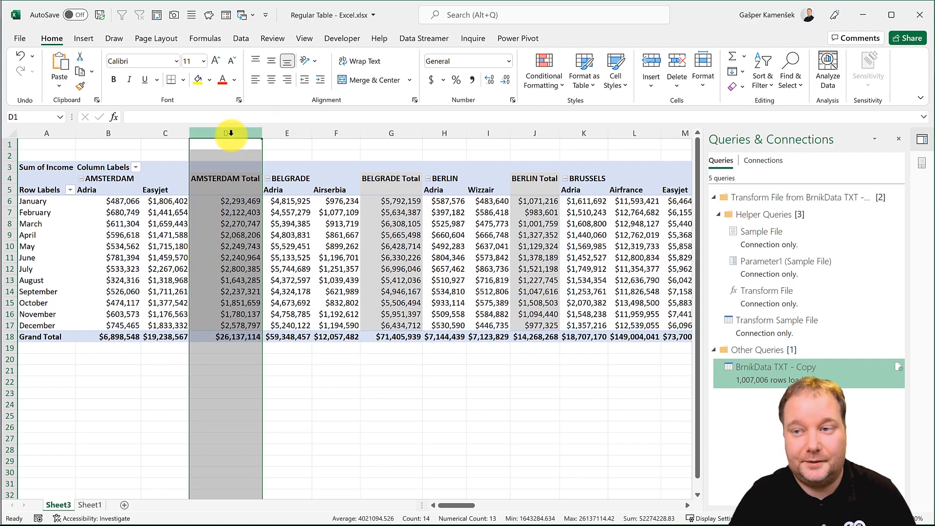
click(322, 210)
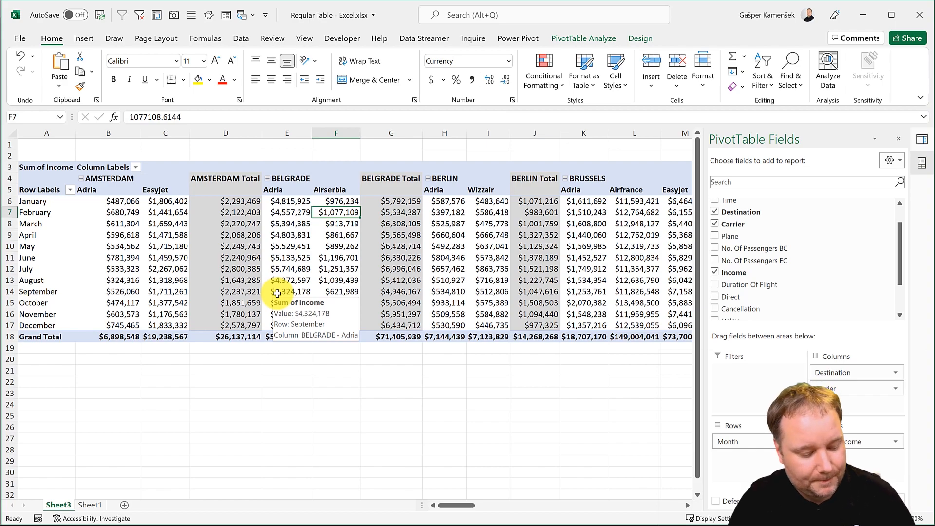
Step: Switch to the Power Pivot Excel workbook and insert a PivotTable from the Data Model at cell A1 of Sheet3
click(242, 17)
click(272, 32)
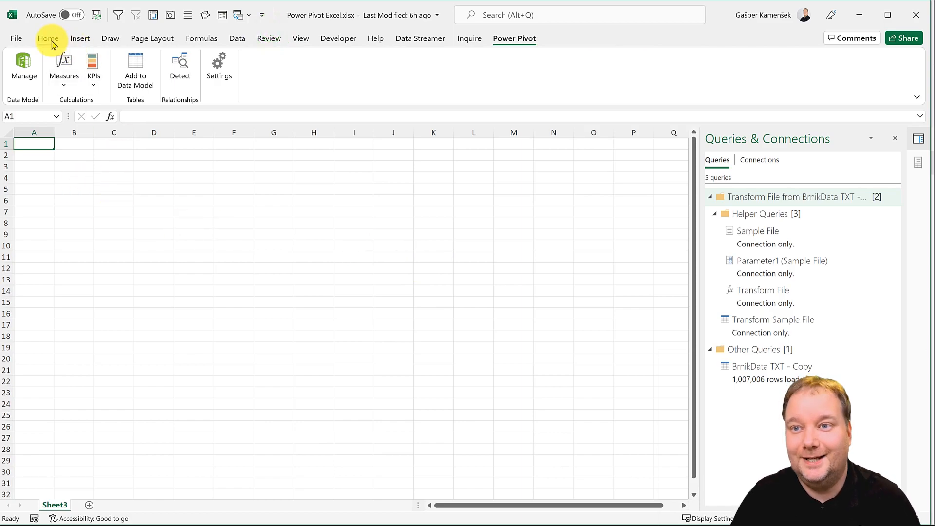
click(48, 38)
click(79, 38)
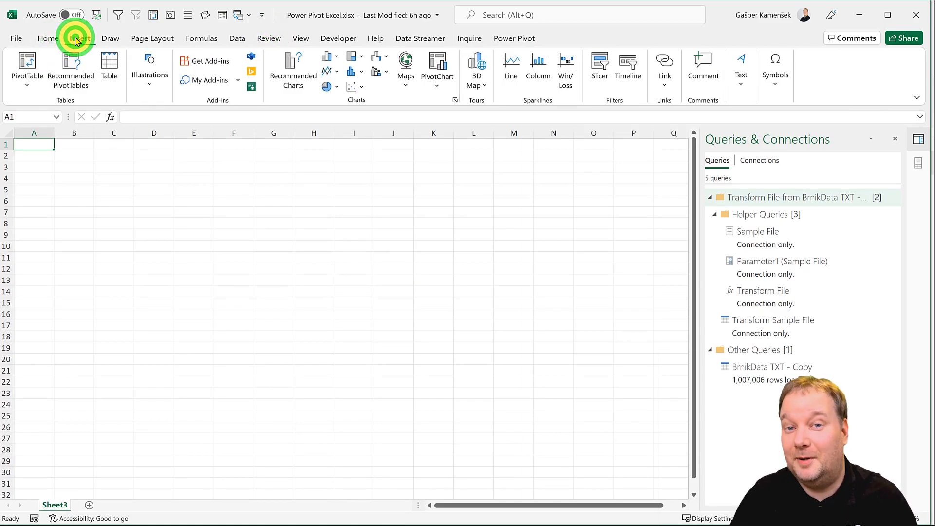
click(27, 86)
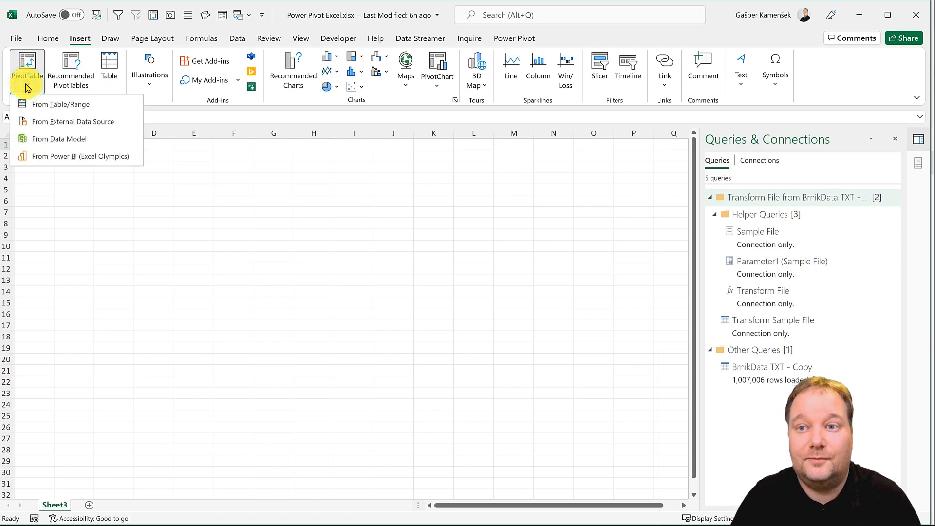
click(62, 139)
click(577, 325)
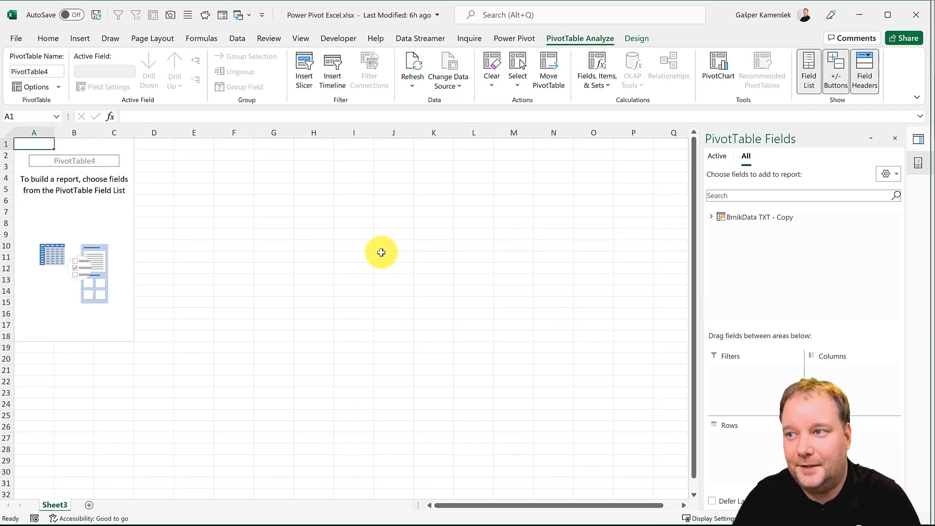
Step: Examine the fields available in the BrnikData TXT - Copy table for the new PivotTable
click(710, 217)
scroll(794, 272, down, 3)
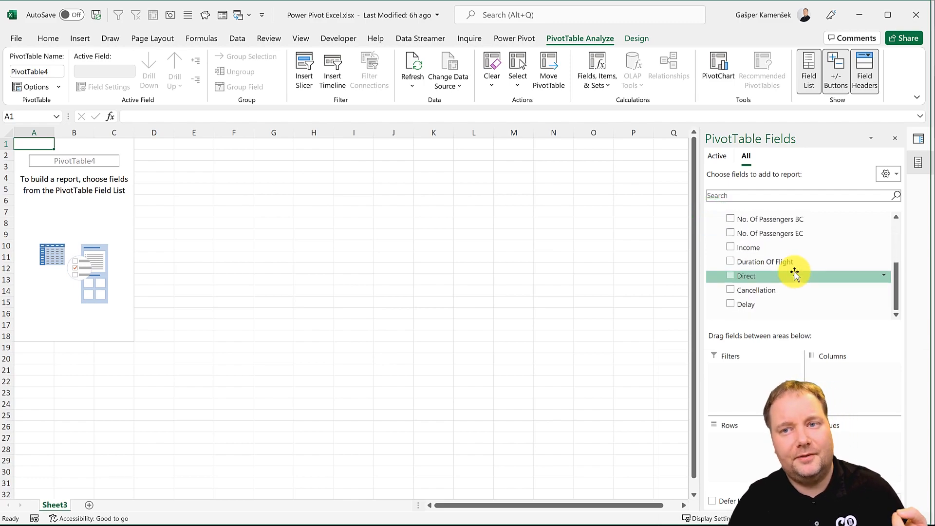
scroll(794, 273, up, 2)
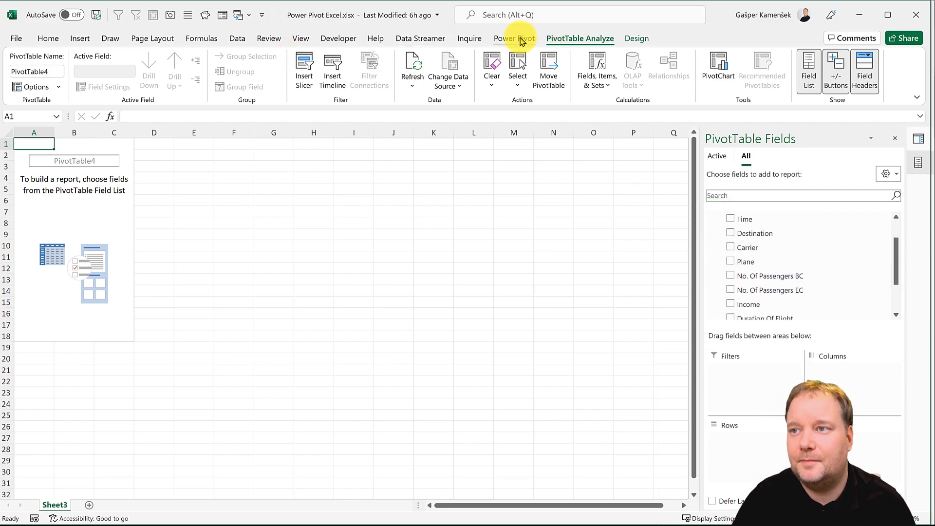
Step: Open the Power Pivot data model window and create a new date table
click(517, 38)
click(16, 63)
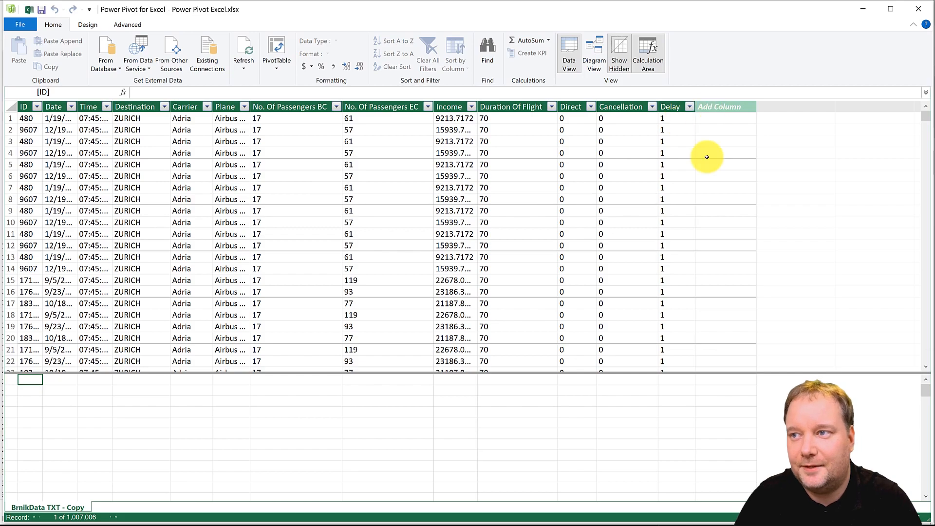
click(89, 24)
click(309, 64)
click(284, 80)
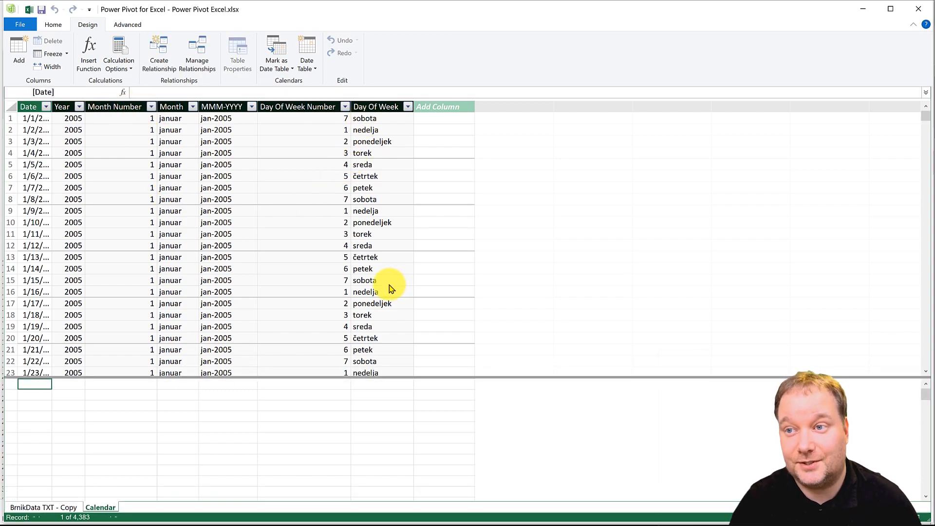
Step: Return to the Excel workbook and expand the Calendar table and its Date Hierarchy in the PivotTable field list
click(28, 11)
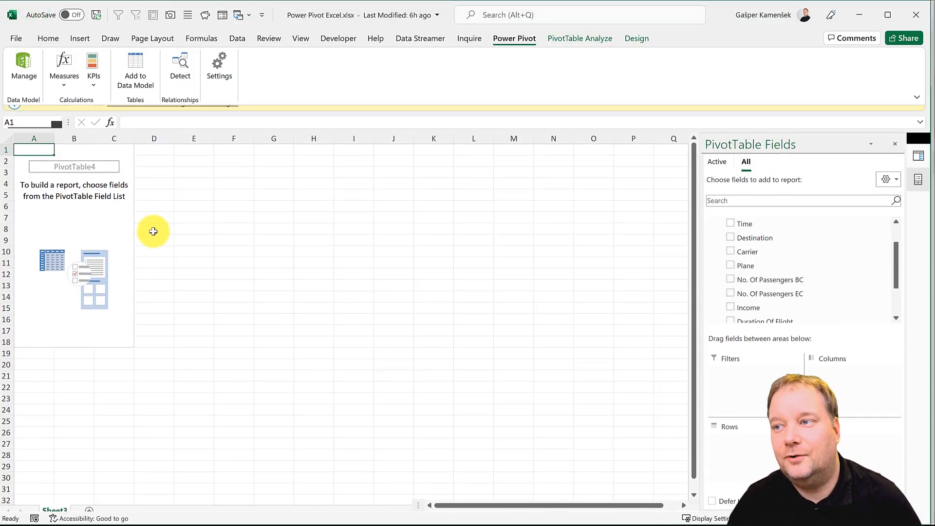
scroll(711, 246, up, 2)
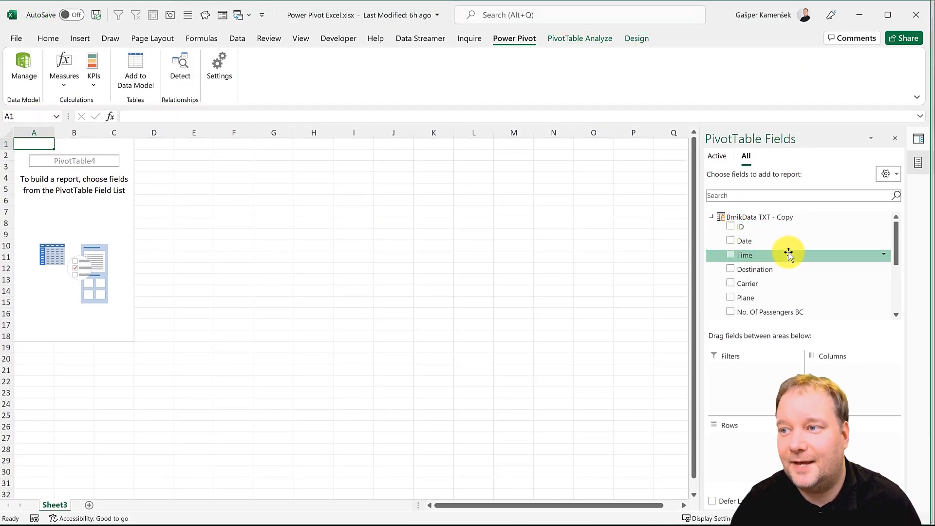
scroll(789, 253, down, 3)
click(716, 307)
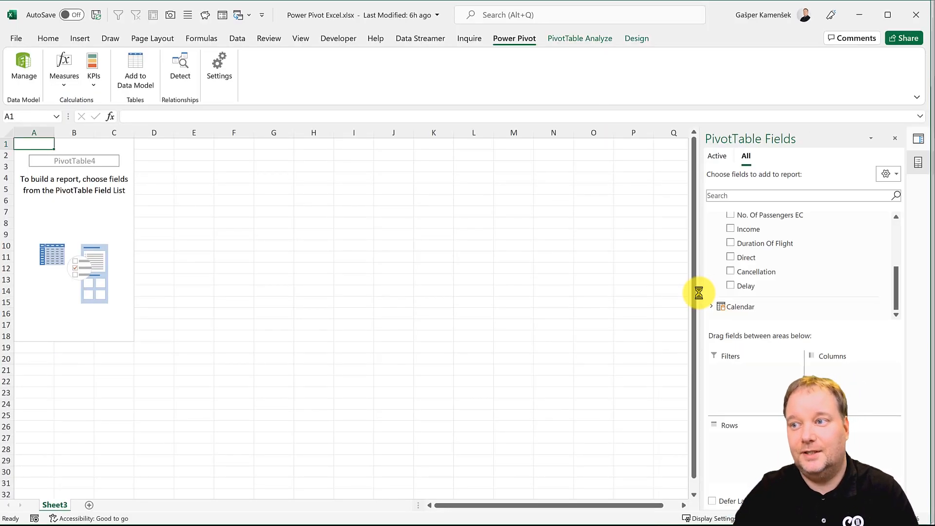
click(711, 305)
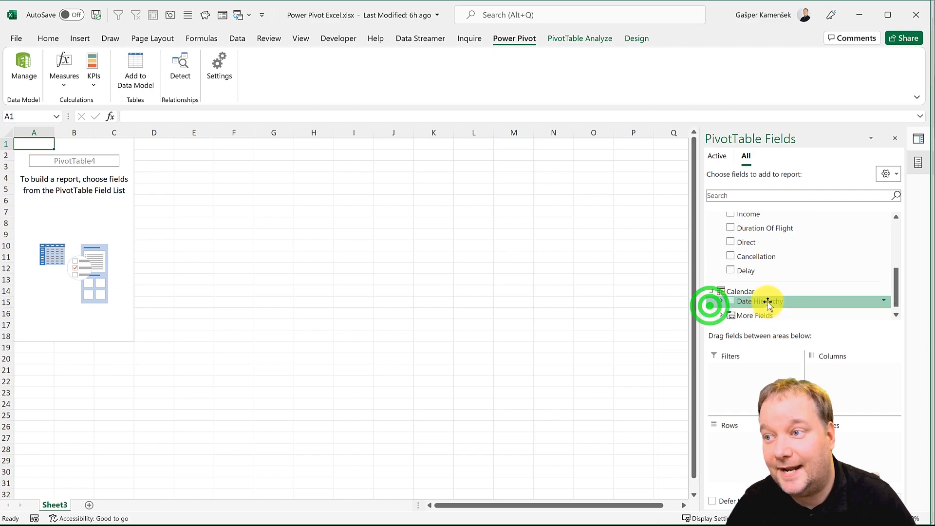
click(722, 292)
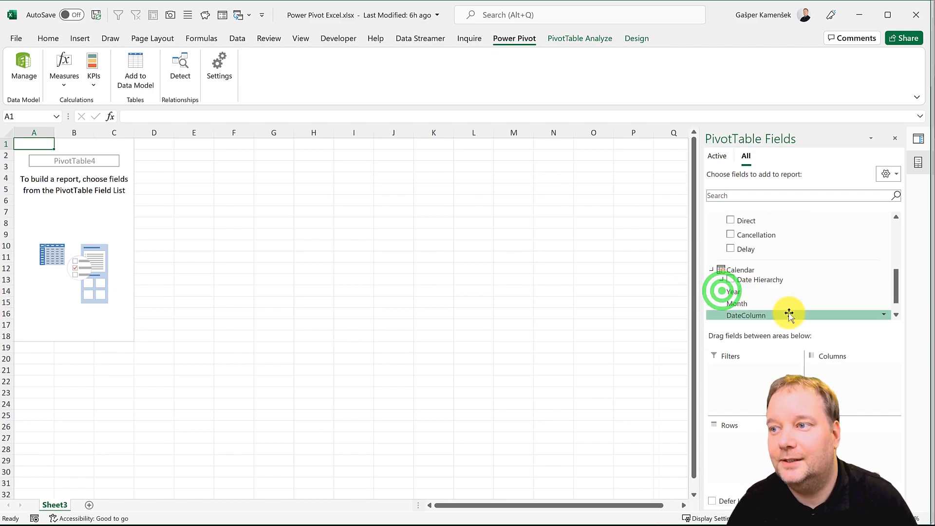
Step: Add Calendar's Date Hierarchy to the PivotTable rows and Income from BrnikData TXT - Copy to the values
drag(754, 282, 756, 481)
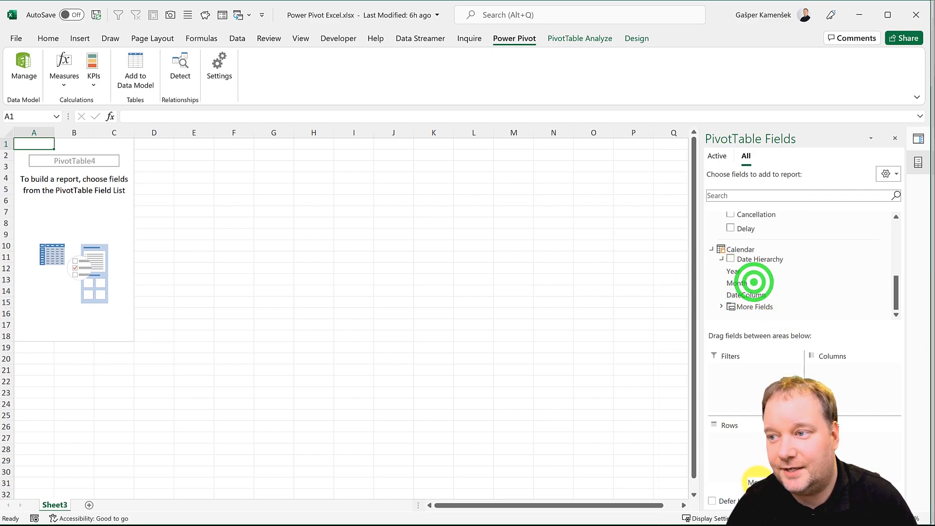
scroll(789, 234, up, 5)
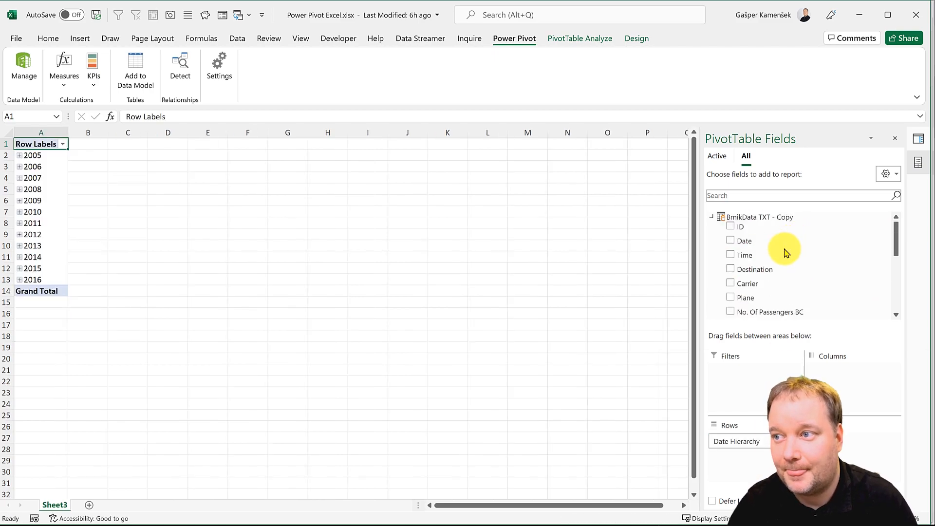
scroll(799, 257, down, 2)
drag(762, 285, 850, 443)
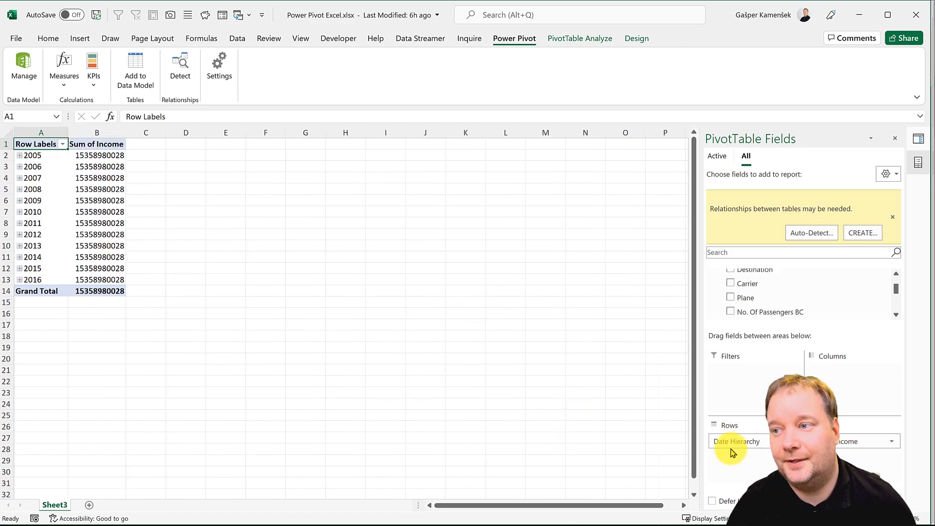
Step: Remove Date Hierarchy and the summed Income field from the PivotTable
drag(746, 441, 806, 294)
drag(846, 440, 317, 177)
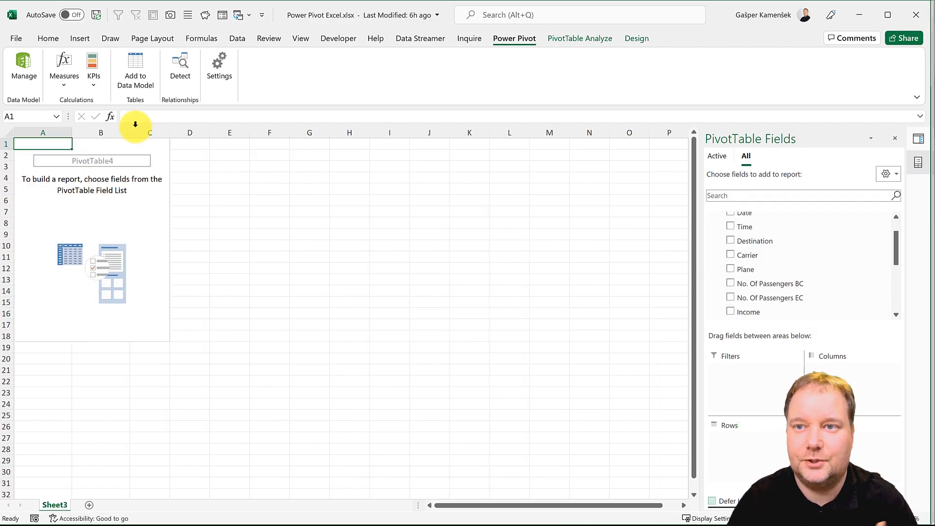
Step: Create a relationship in the data model diagram between the Date fields of BrnikData TXT - Copy and Calendar
click(23, 67)
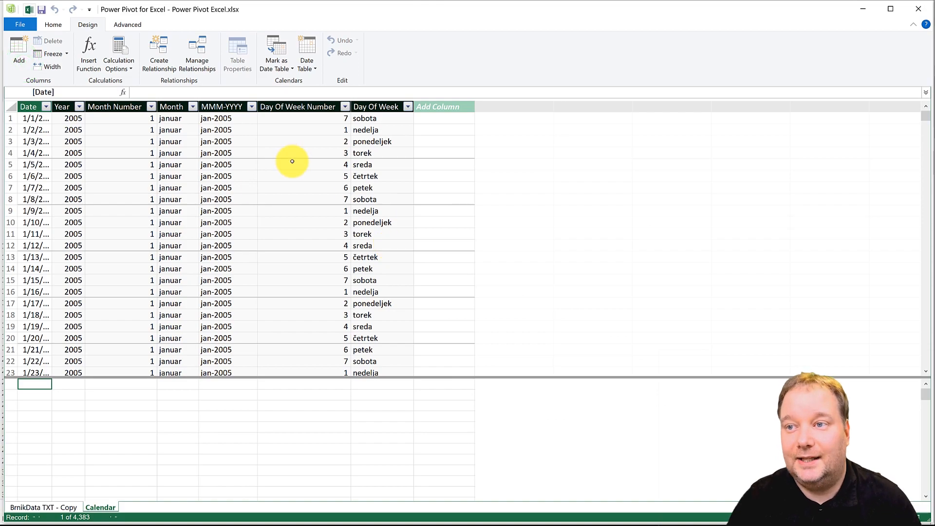
click(51, 25)
click(602, 48)
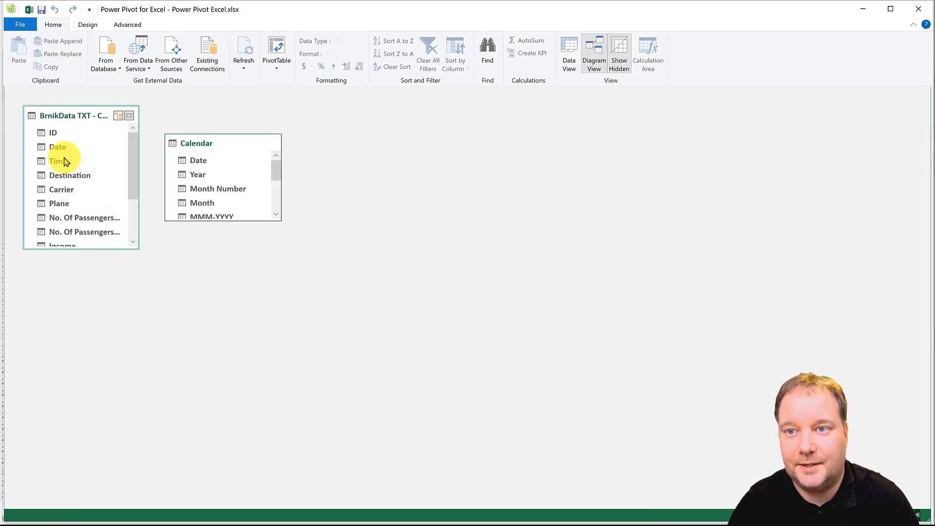
drag(60, 151, 208, 160)
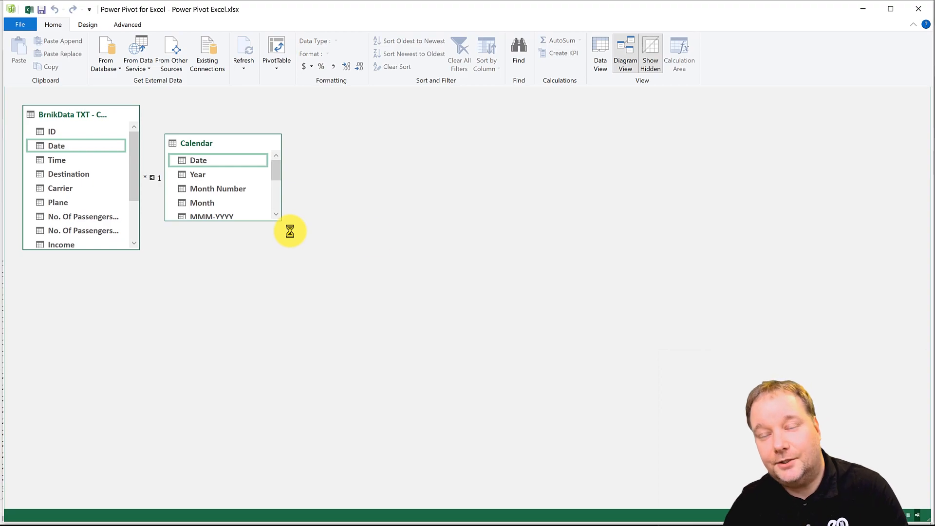
Step: Return to the Excel worksheet and add Month from Calendar's additional fields to the PivotTable rows
click(32, 10)
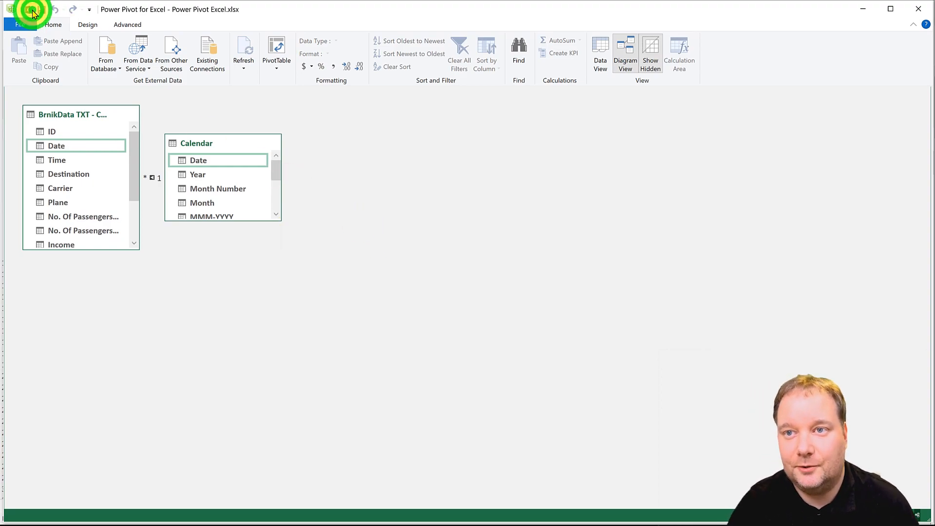
scroll(806, 263, down, 4)
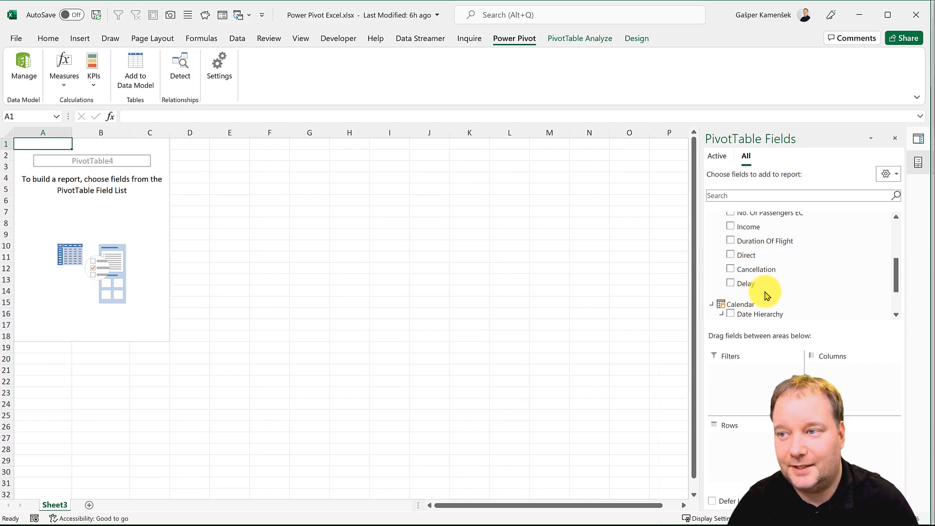
scroll(784, 278, down, 2)
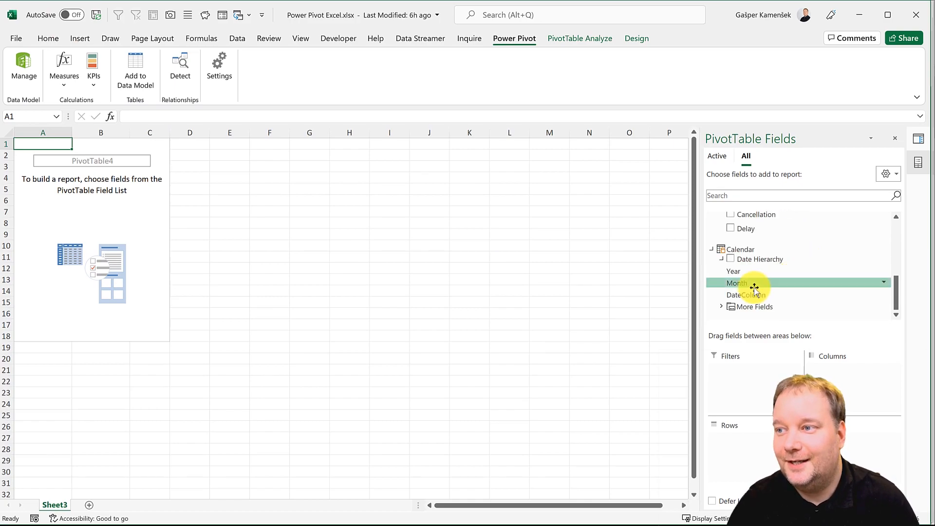
click(722, 308)
scroll(798, 273, down, 1)
click(766, 262)
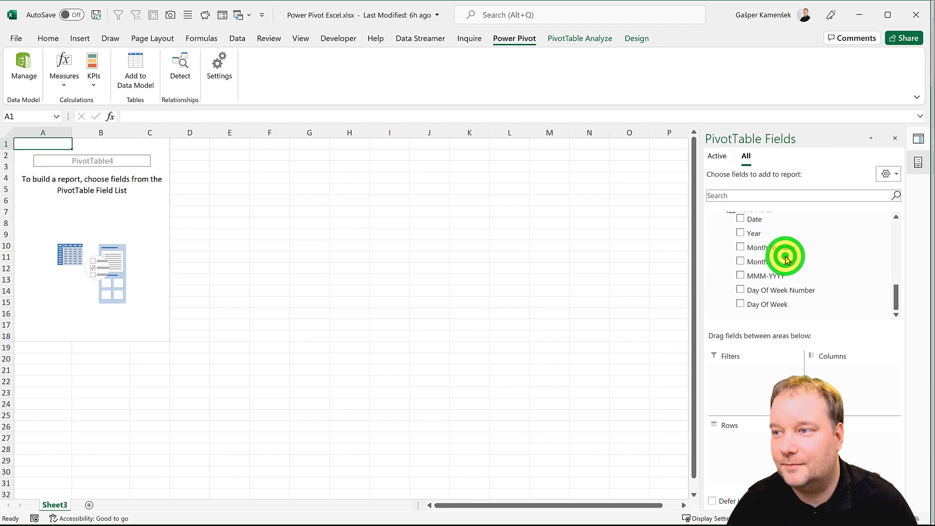
drag(765, 265, 753, 457)
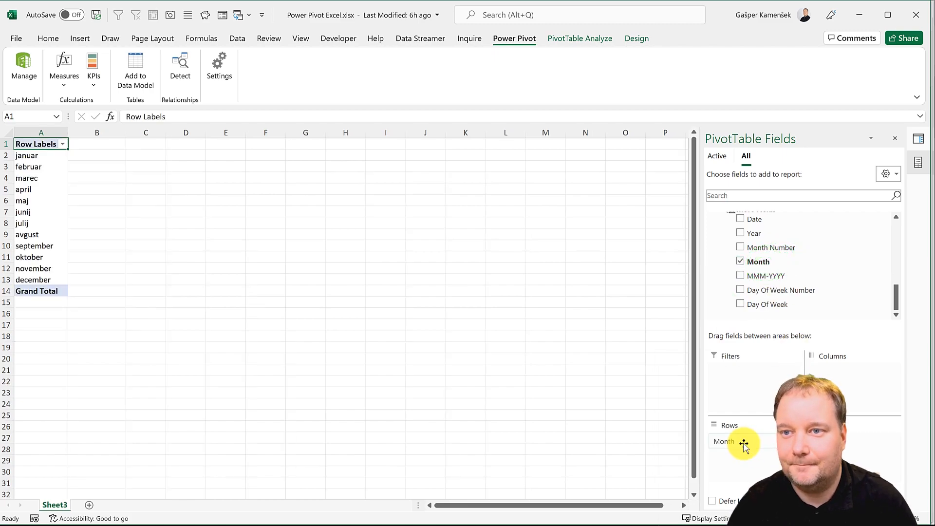
scroll(810, 309, up, 5)
scroll(805, 289, up, 2)
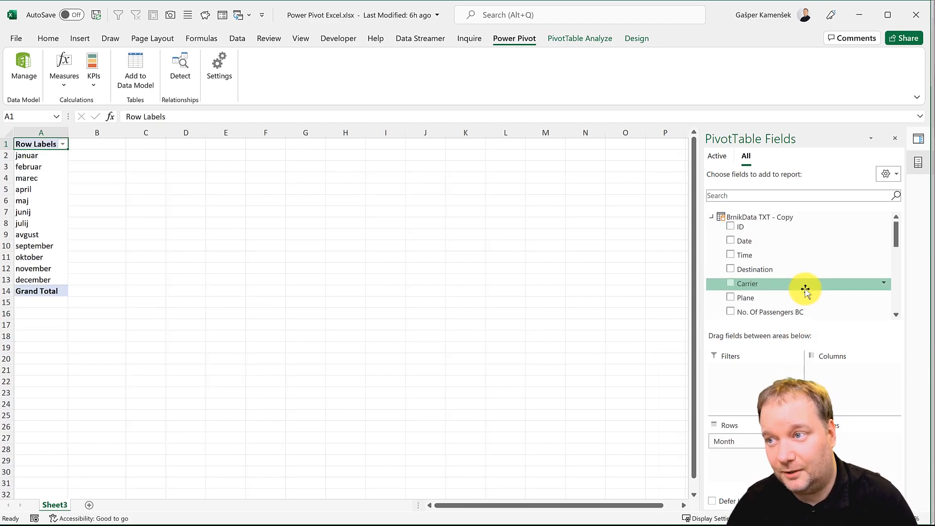
scroll(806, 246, down, 2)
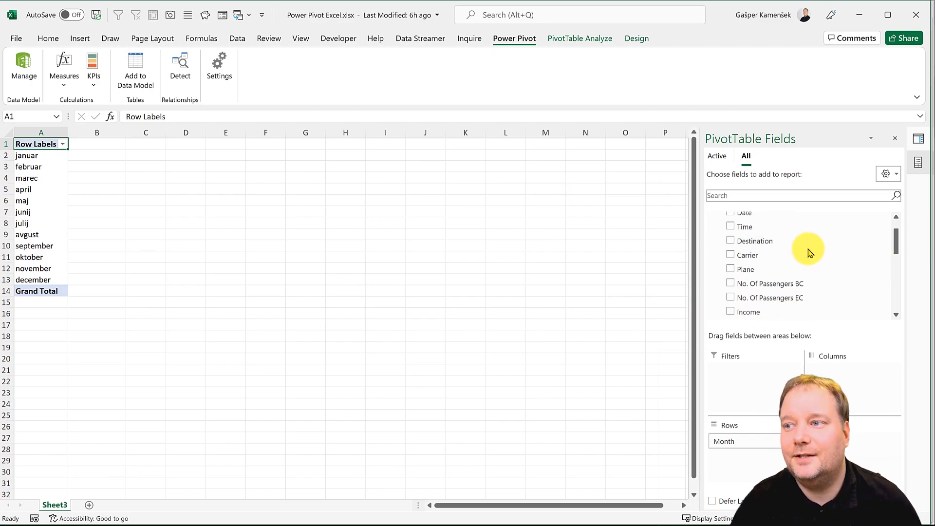
scroll(796, 287, down, 2)
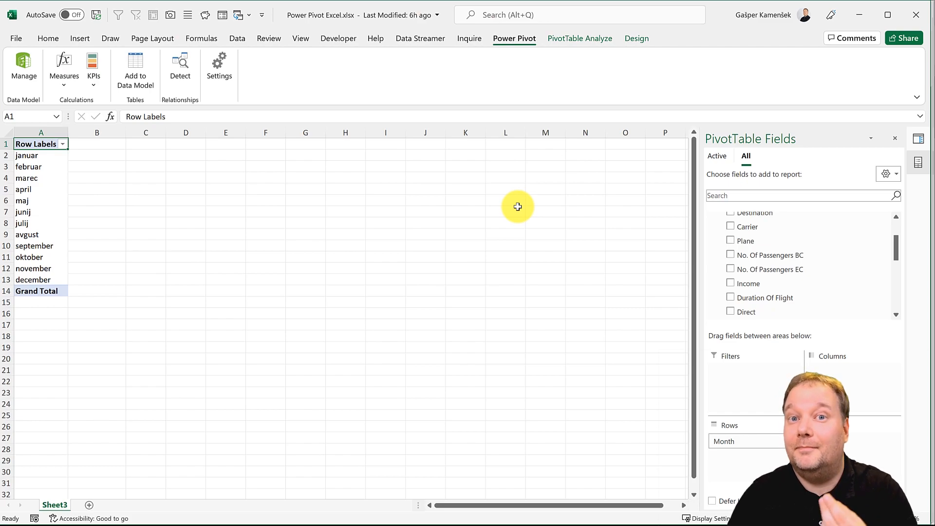
drag(785, 326, 824, 442)
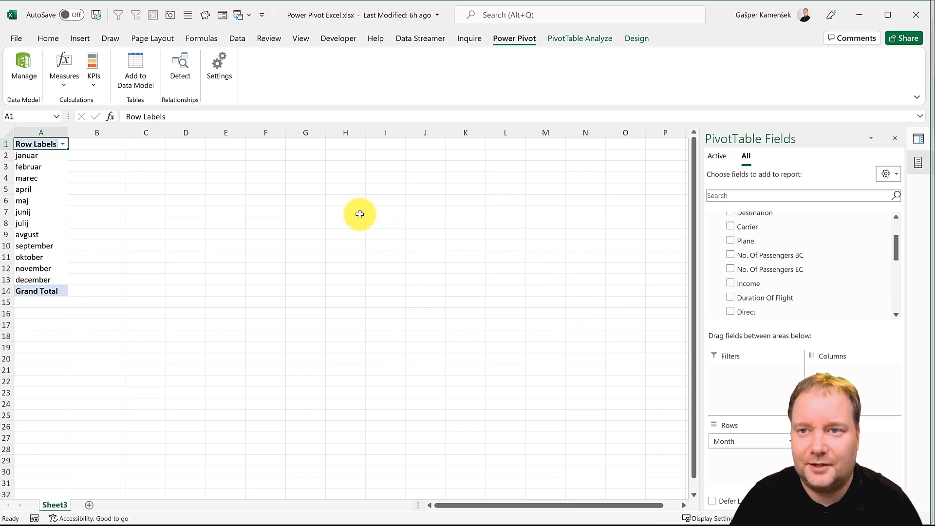
Step: Start a new measure in the BrnikData TXT - Copy table and name it Income Base
click(62, 75)
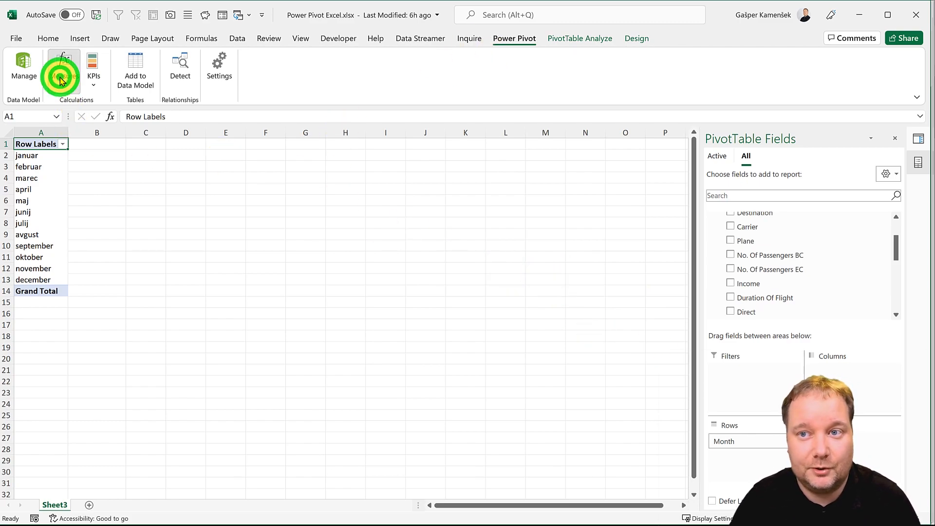
click(89, 105)
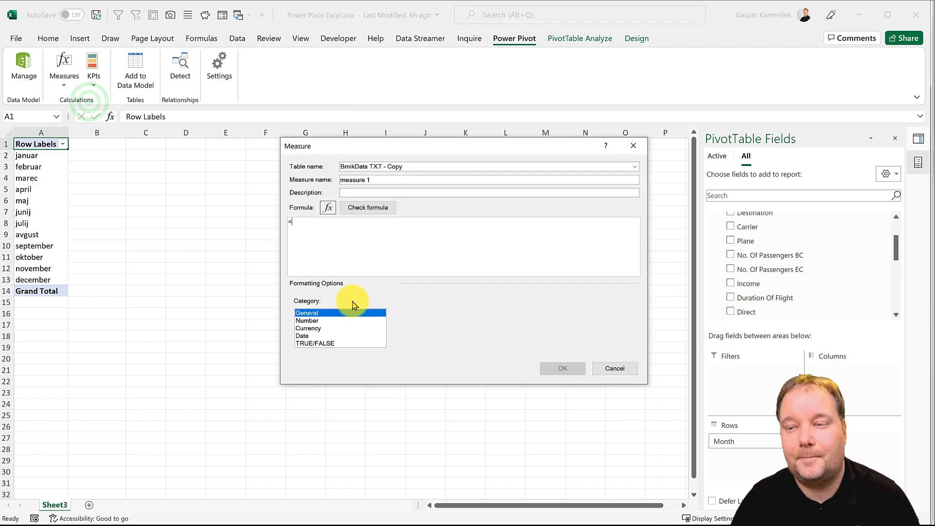
click(374, 180)
drag(374, 181, 287, 182)
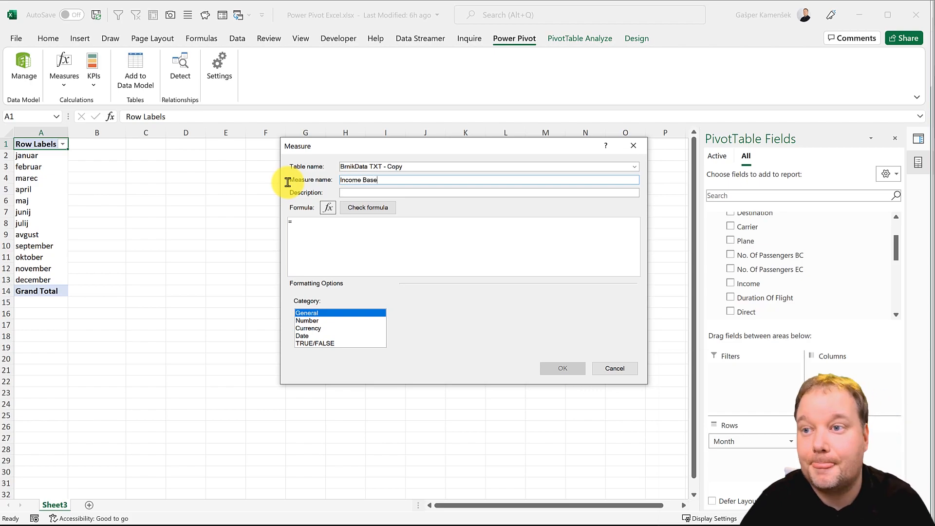
text(Income Base)
Step: Define the Income Base measure's formula as =SUM('BrnikData TXT - Copy'[Income]) and check it for errors
click(308, 224)
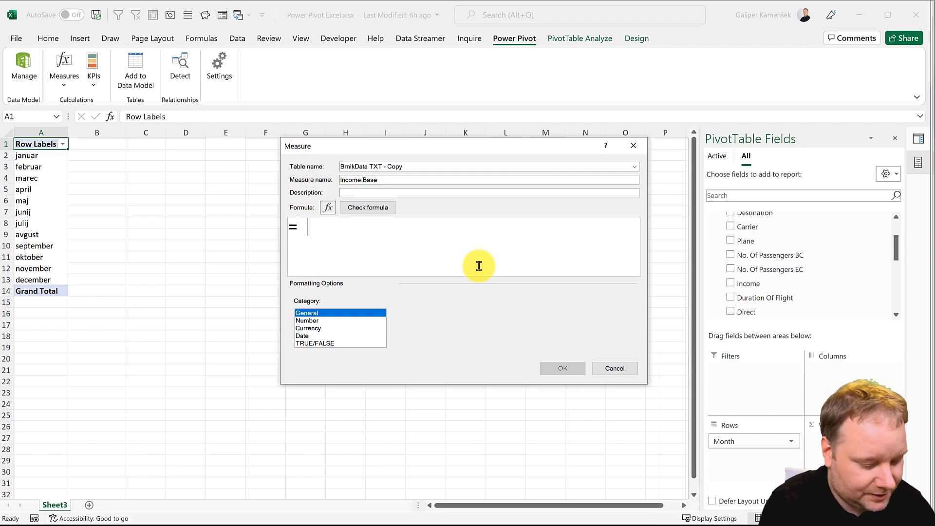
text(SUM)
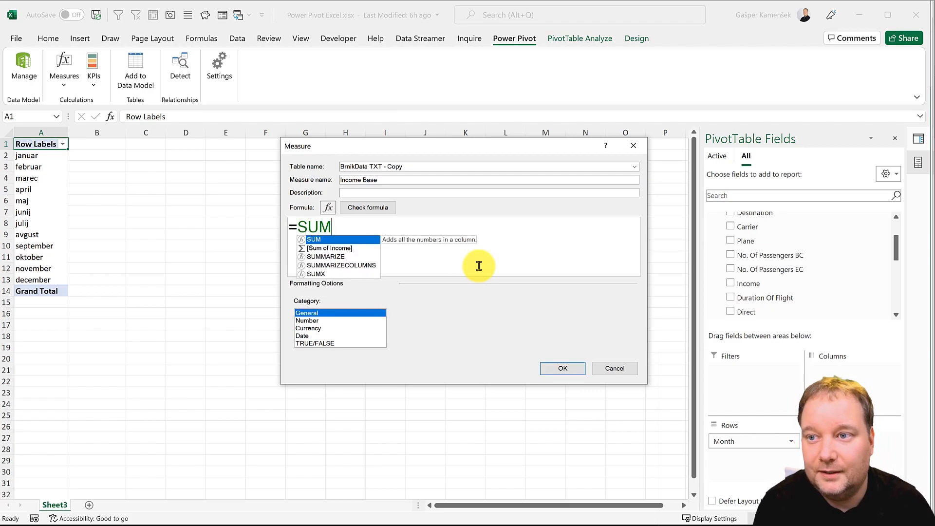
text(()
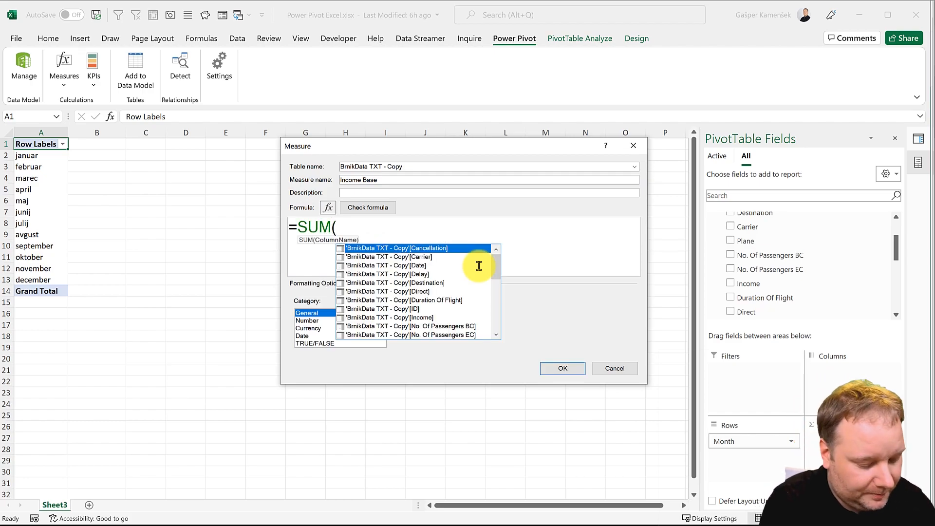
text(income)
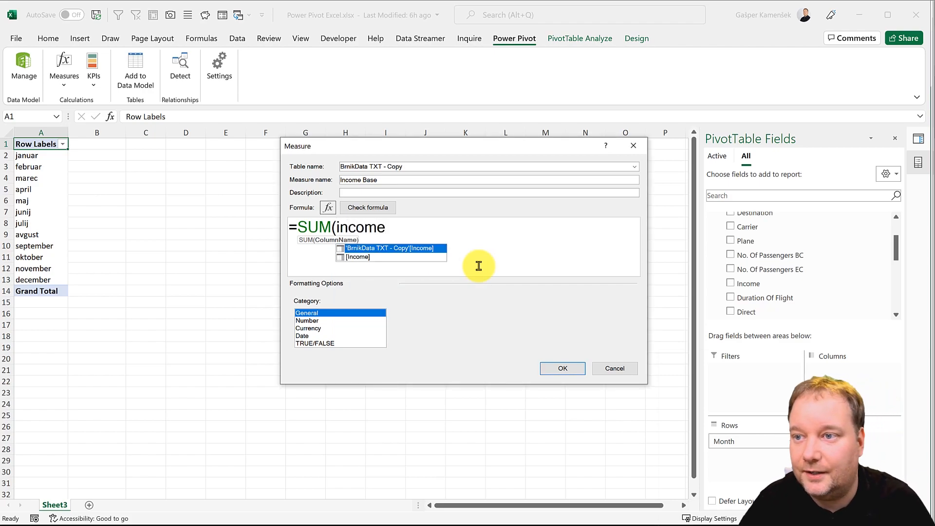
double_click(401, 248)
text())
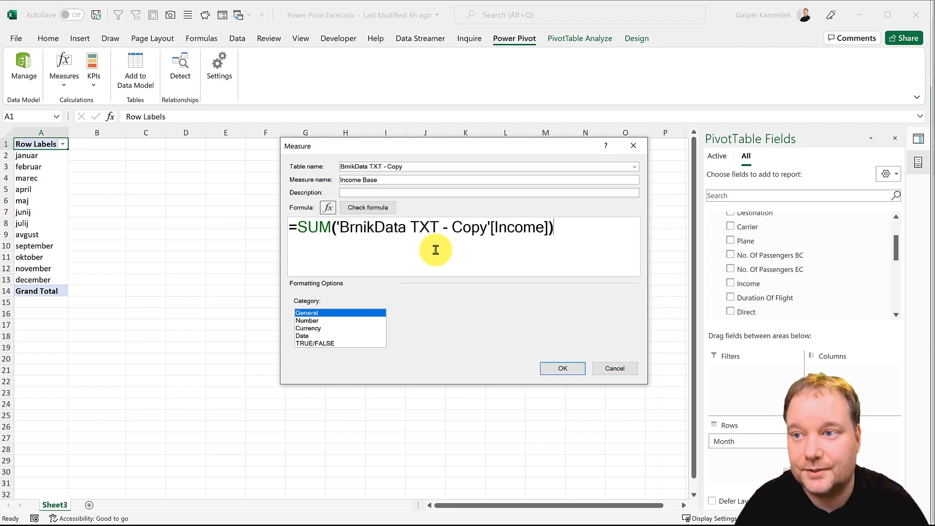
click(377, 206)
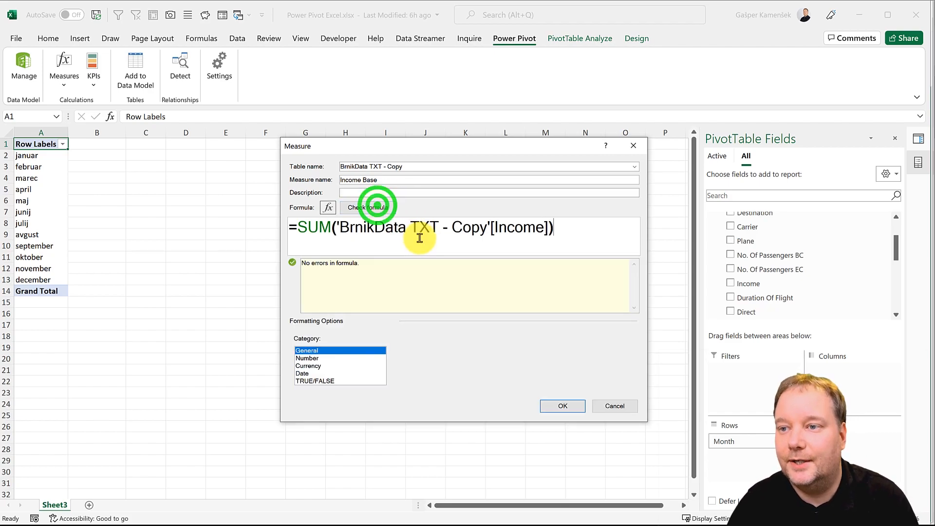
Step: Format the Income Base measure as Currency with the $ symbol and no decimals, and save the measure
click(312, 365)
click(496, 369)
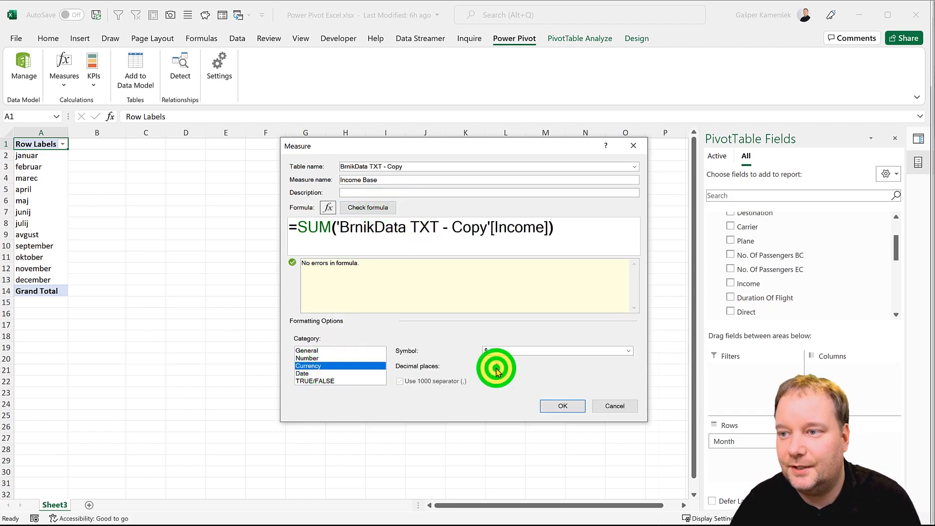
click(561, 406)
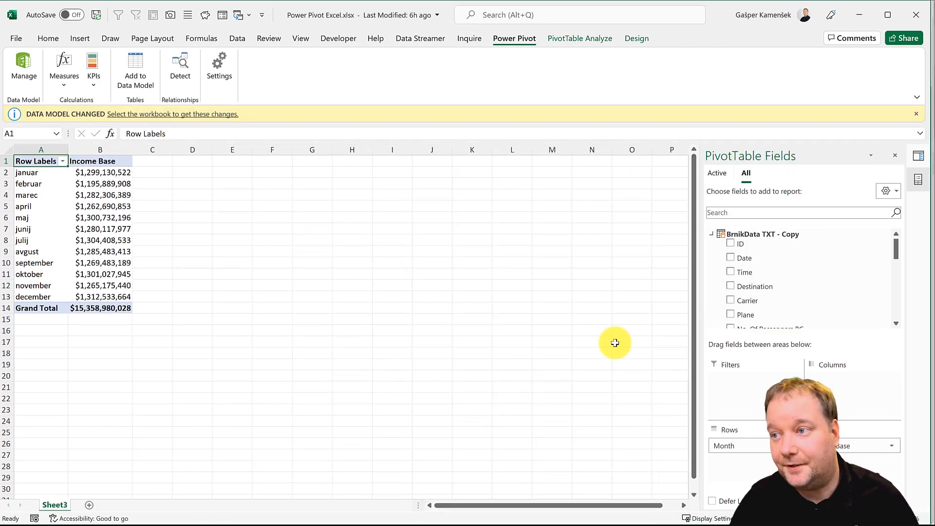
Step: Insert a slicer for the Calendar table's Year field
scroll(801, 287, down, 8)
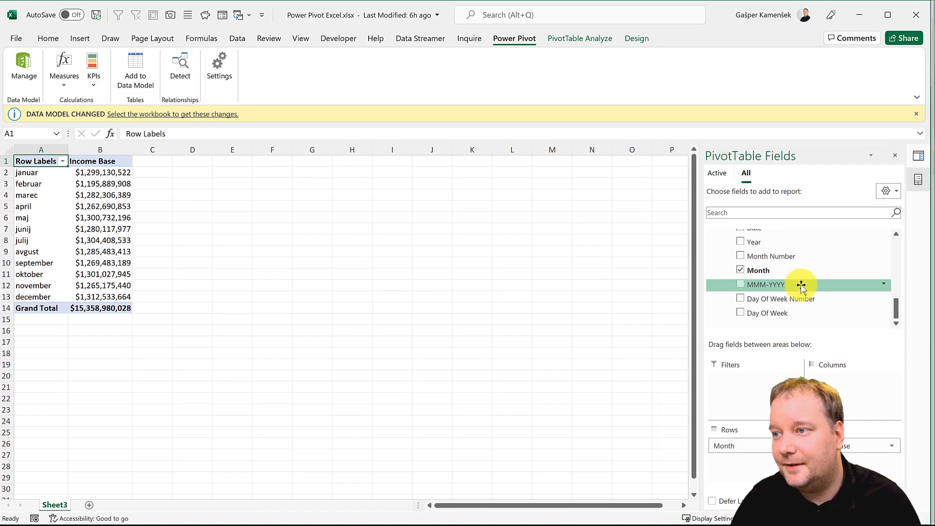
scroll(801, 287, up, 1)
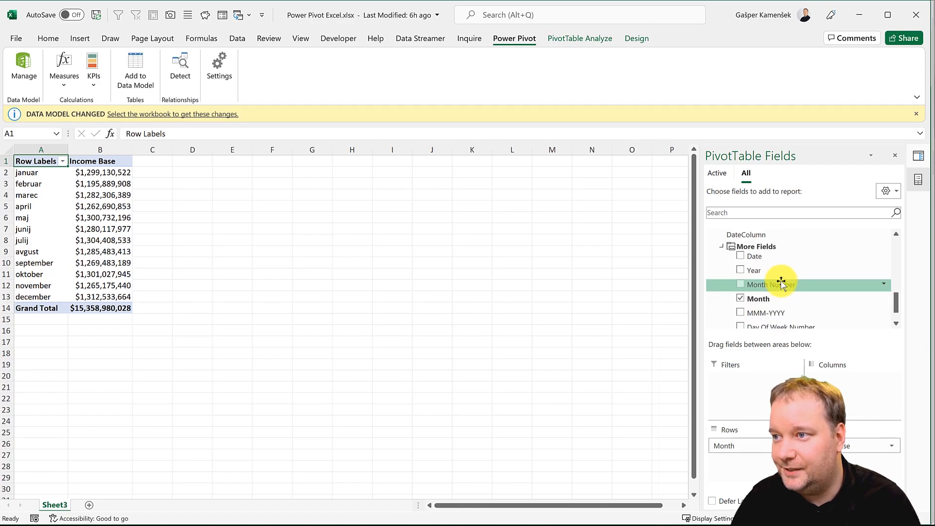
right_click(767, 272)
click(707, 334)
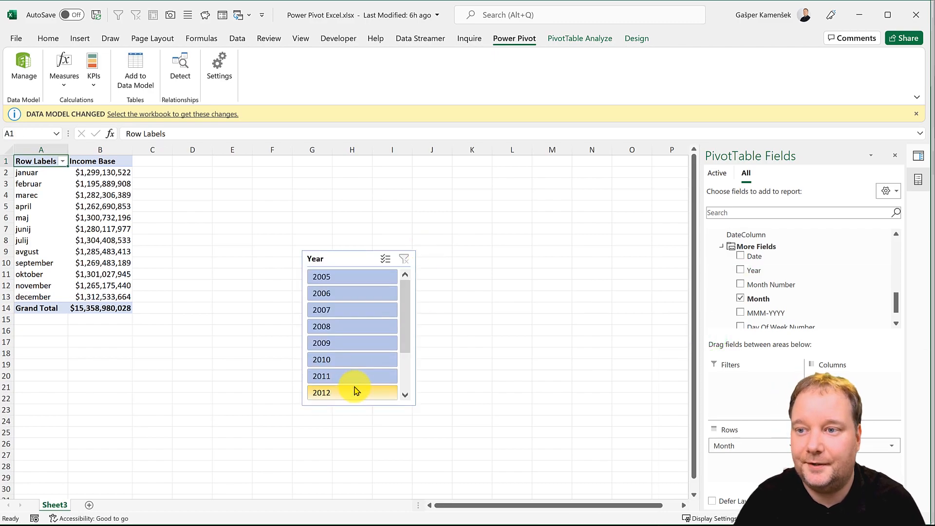
Step: Filter the PivotTable to 2012 with the Year slicer and arrange the slicer's buttons in 2 columns
click(354, 387)
click(634, 39)
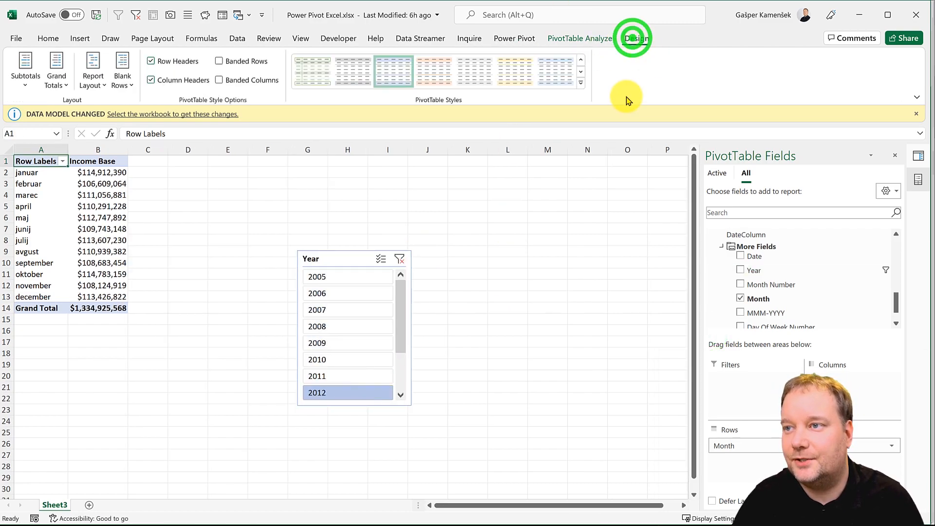
click(349, 262)
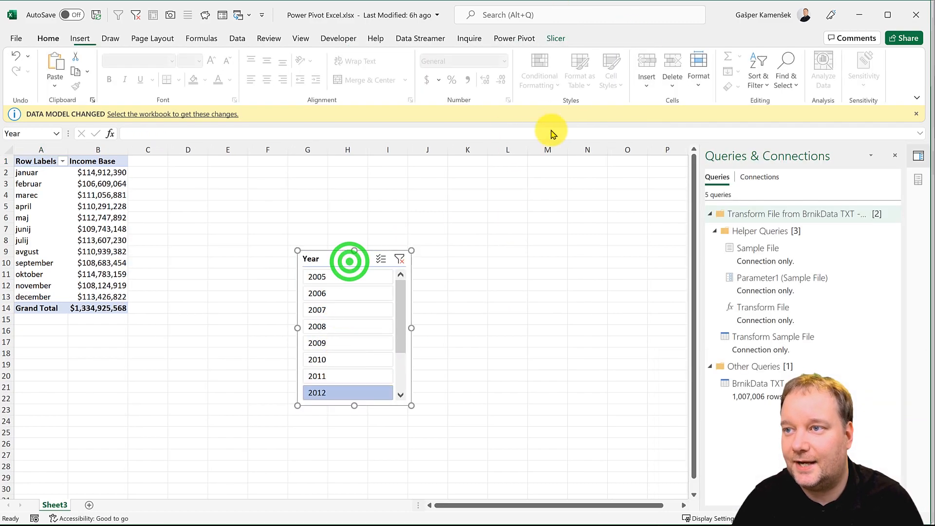
click(556, 38)
click(654, 54)
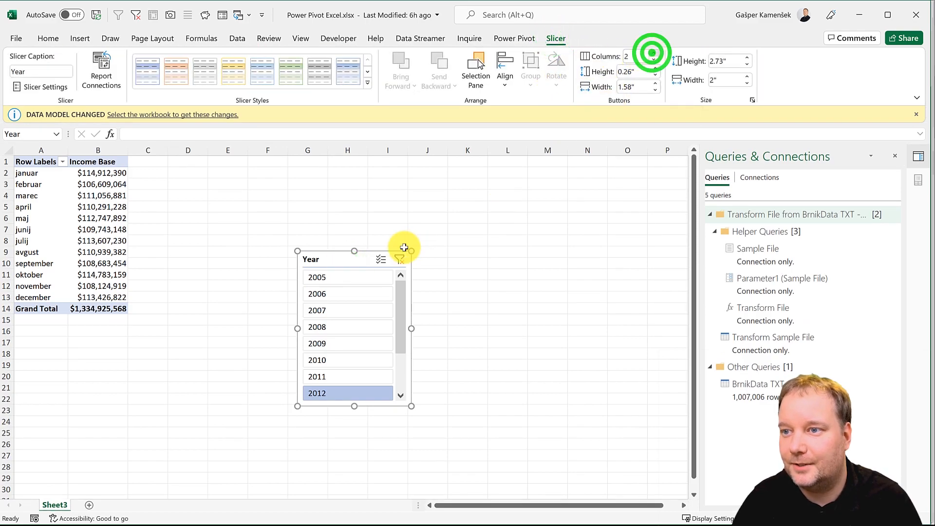
Step: Move the Year slicer over columns K to M beginning around row 3, and reselect the PivotTable
drag(337, 257, 479, 182)
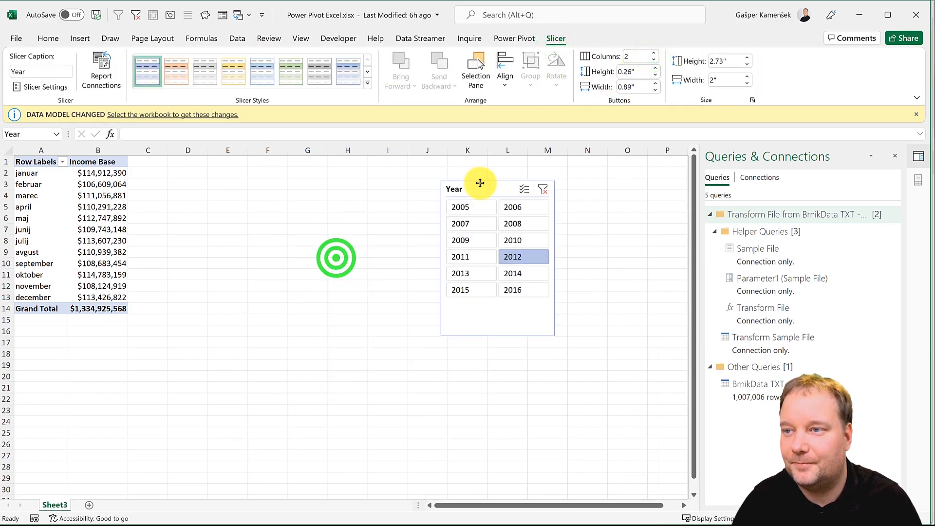
click(49, 37)
click(97, 222)
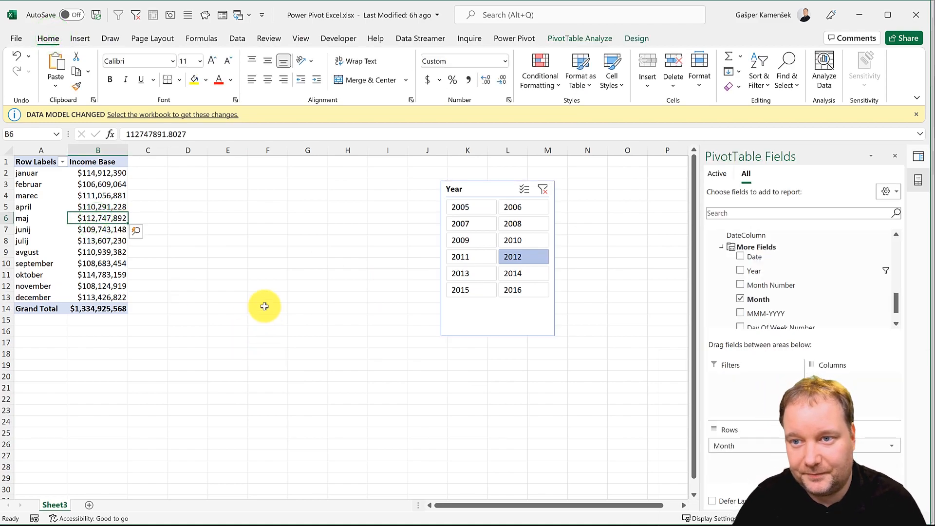
Step: Start a new measure in the BrnikData TXT - Copy table and name it True Income
click(108, 183)
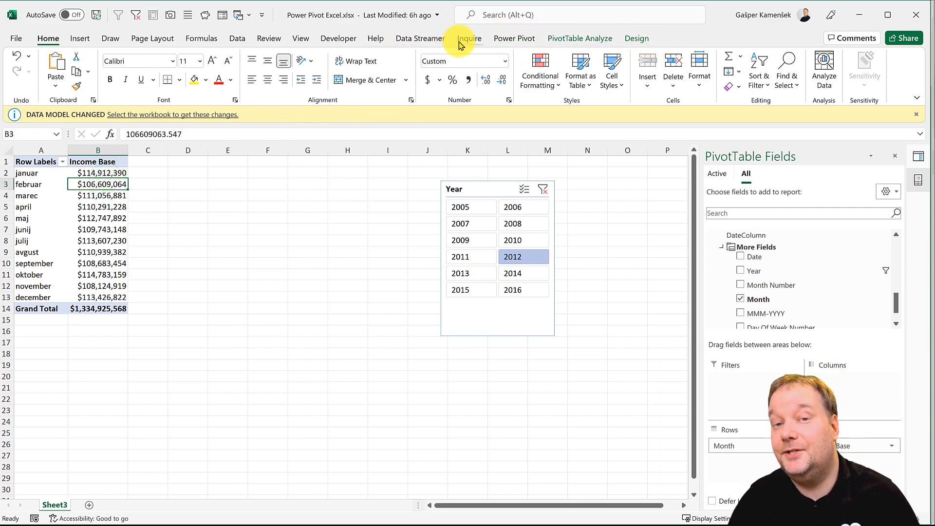
click(510, 37)
click(72, 86)
click(73, 102)
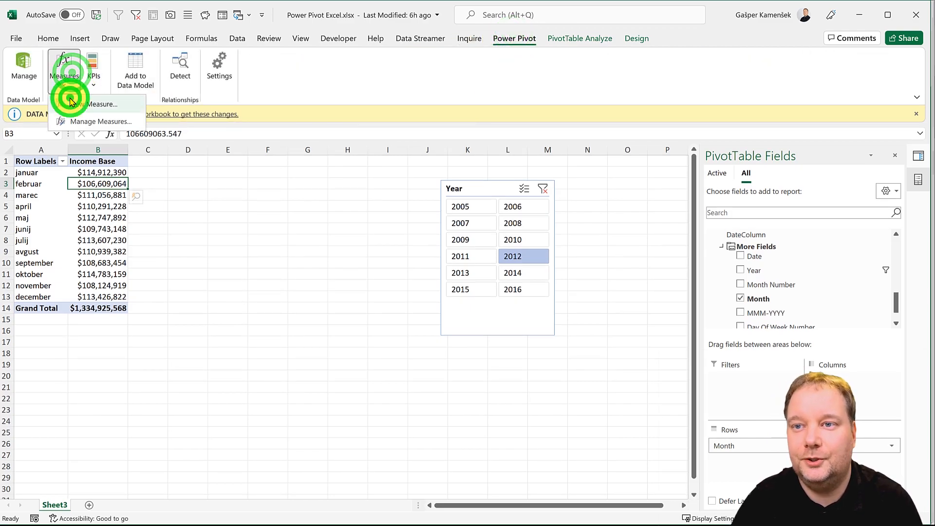
drag(390, 178, 296, 181)
text(True Income)
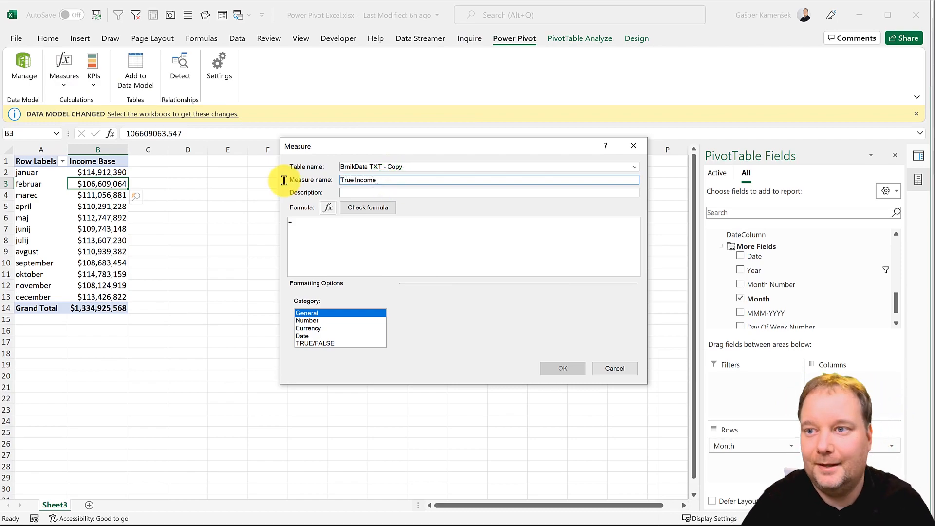
Step: Begin the True Income formula with an IF that tests HASONEVALUE('Calendar'[Month])
click(318, 219)
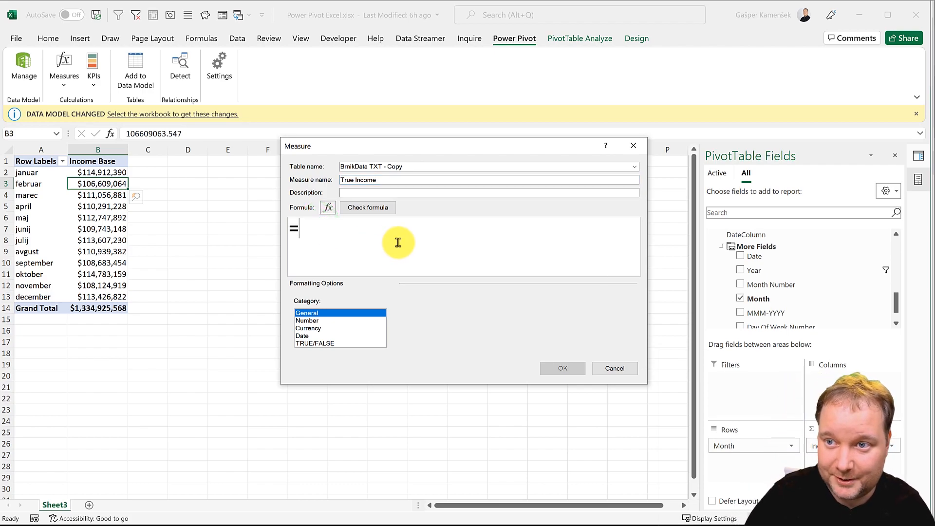
text(IF()
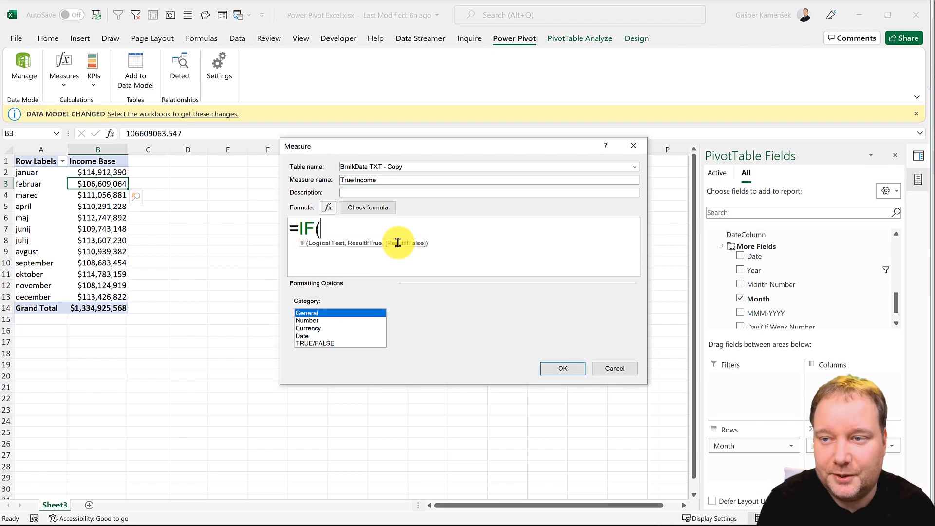
text(g)
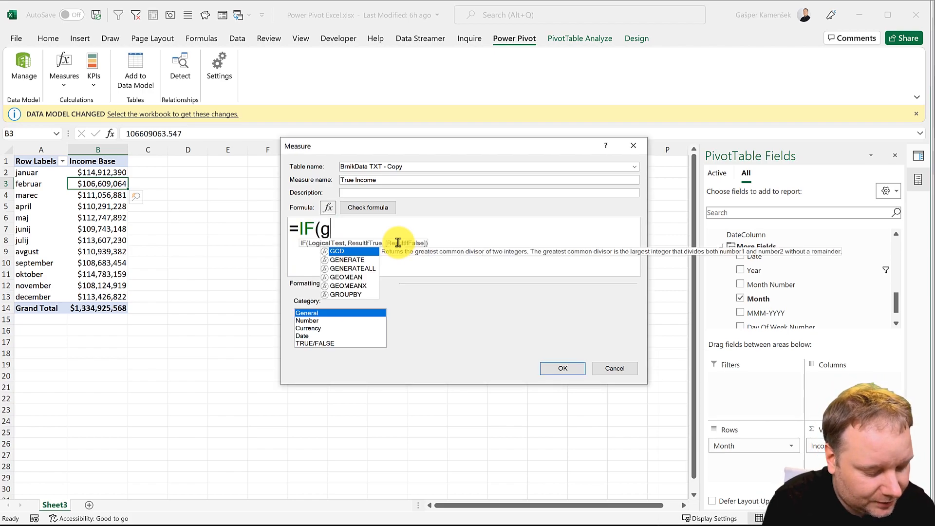
key(BackSpace)
text(has)
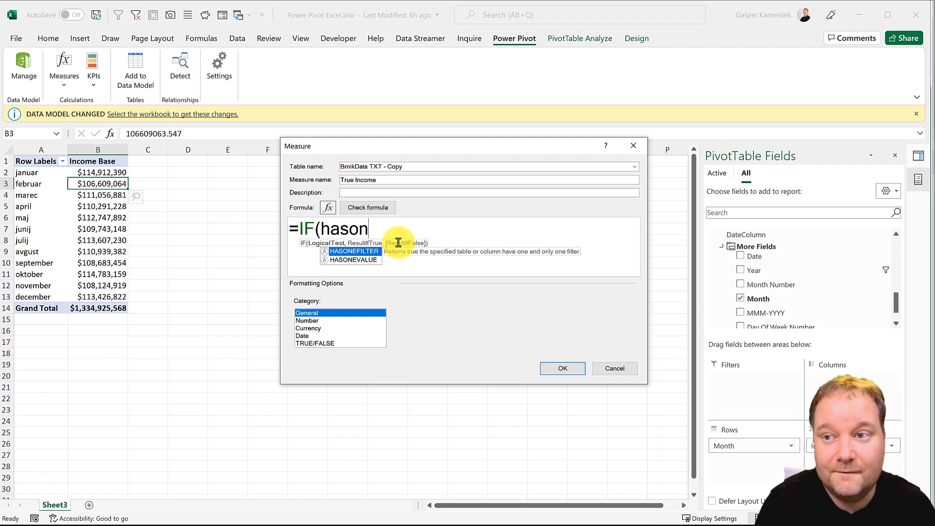
text(on)
key(Down)
key(Tab)
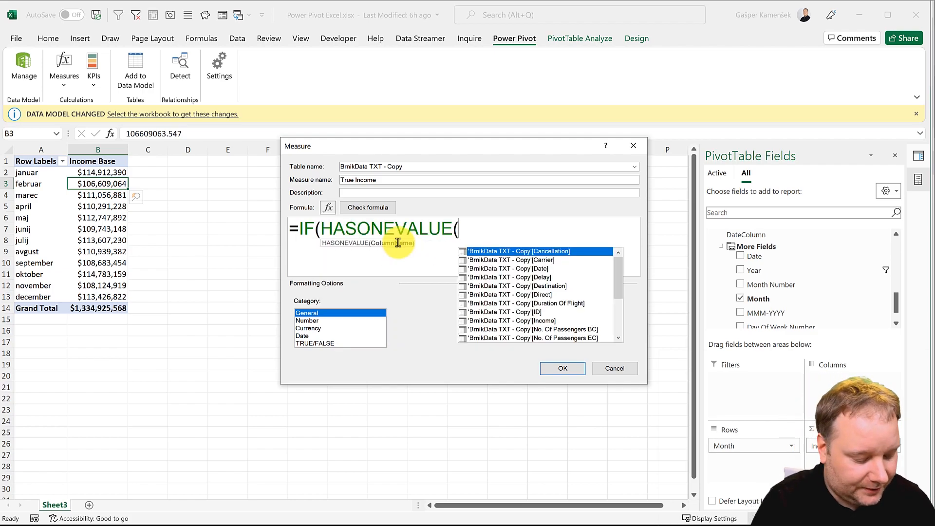
text(mo)
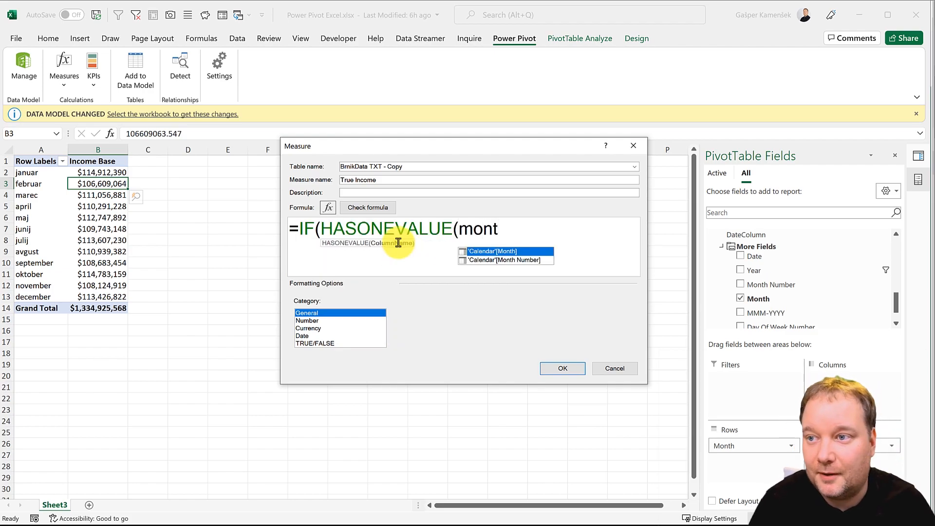
text(nt)
key(Tab)
text())
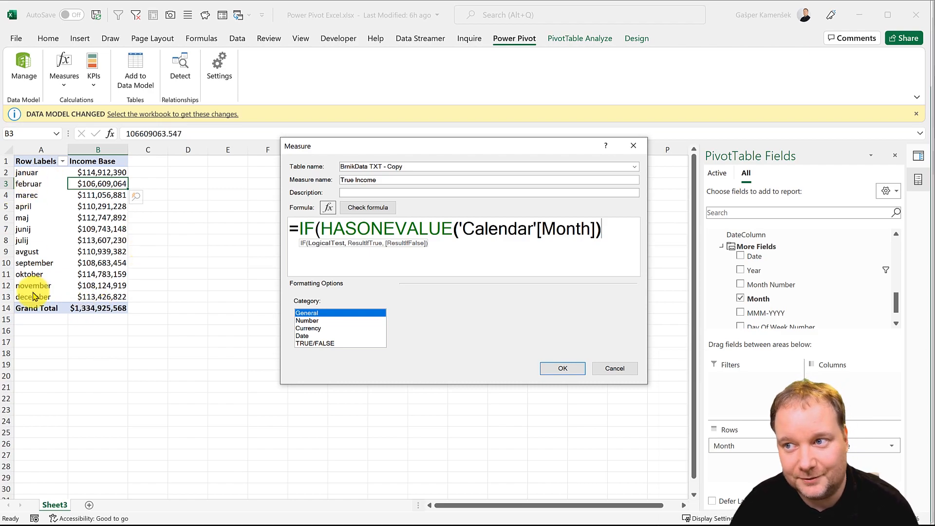
Step: Enter [Income Base] as the IF function's result when the test is true
click(618, 230)
text(,)
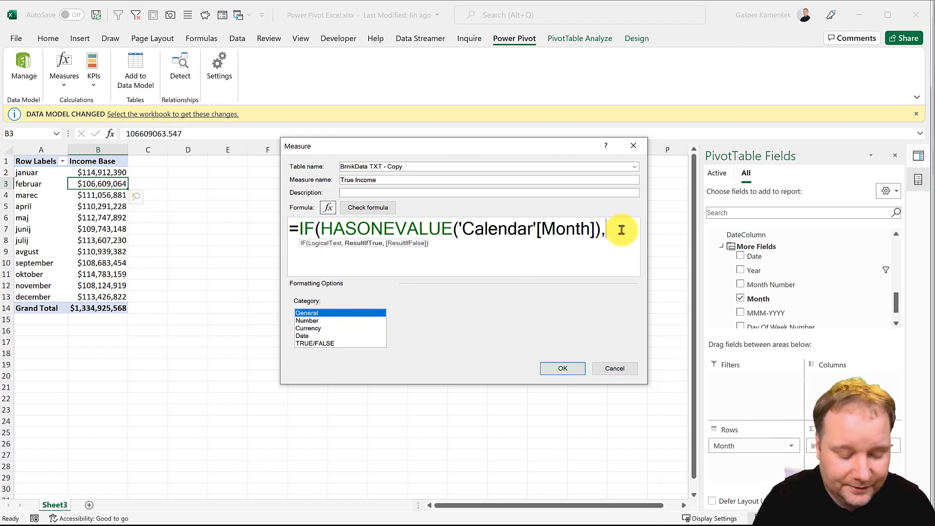
text(Inc)
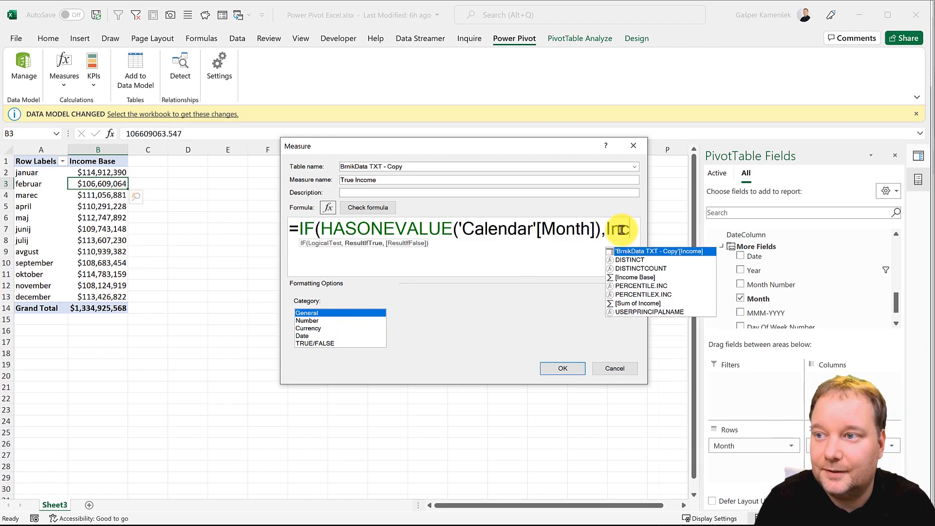
key(Down)
key(Down)
key(Down)
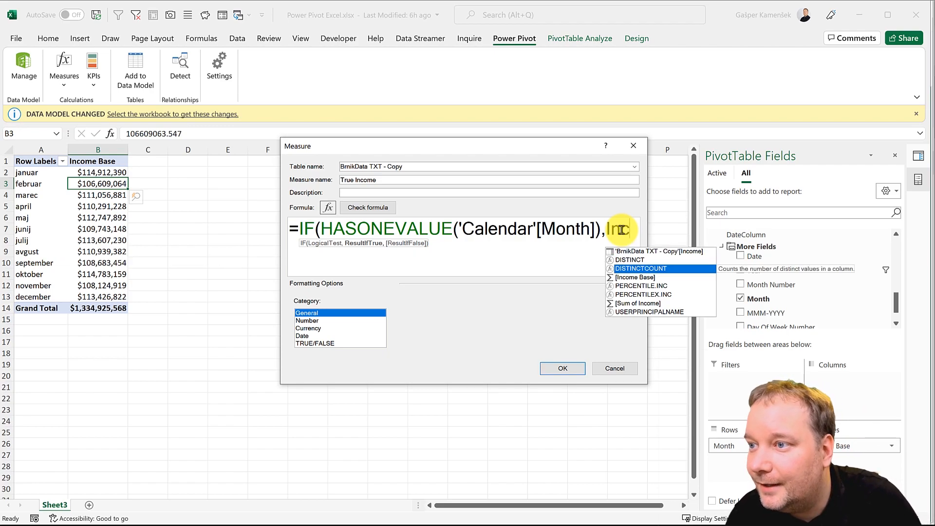
key(Tab)
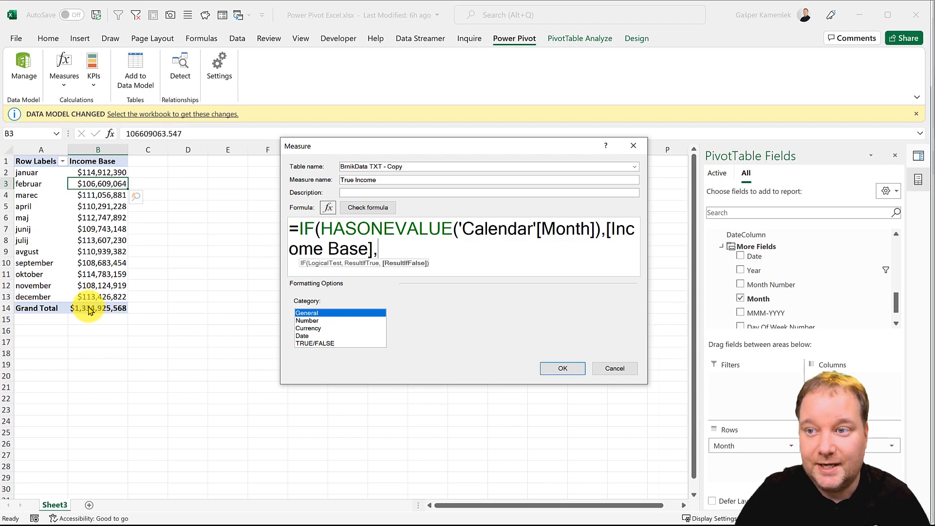
Step: Begin the IF function's false result with AVERAGEX, using 'Calendar'[Month] as its first argument
text(avera)
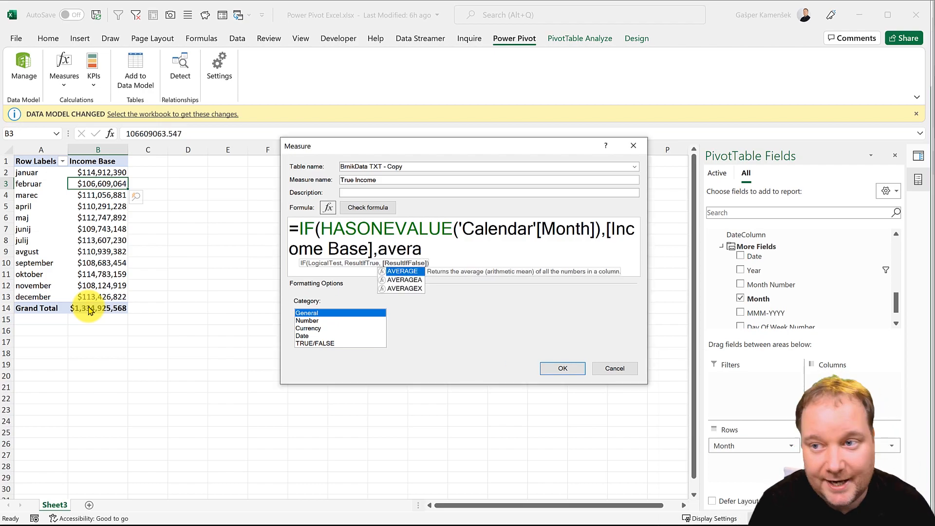
text(gex)
key(Tab)
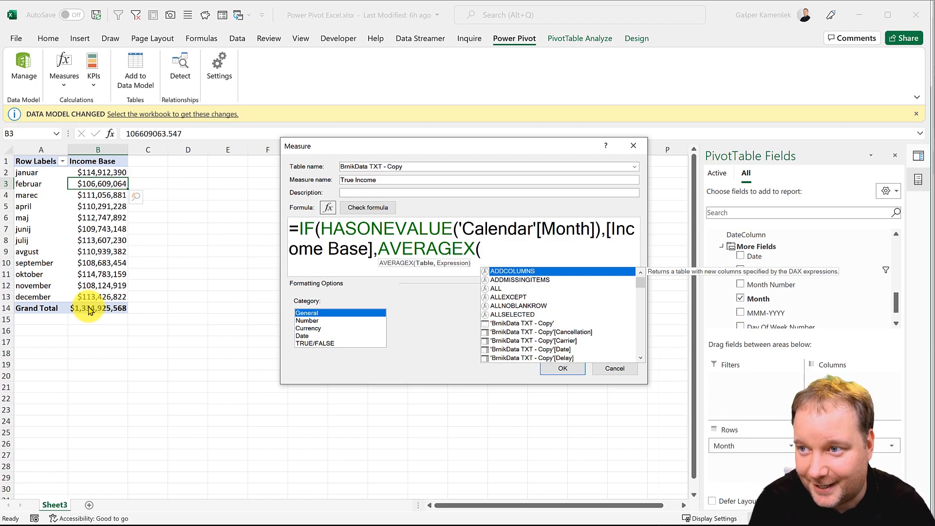
text(mont)
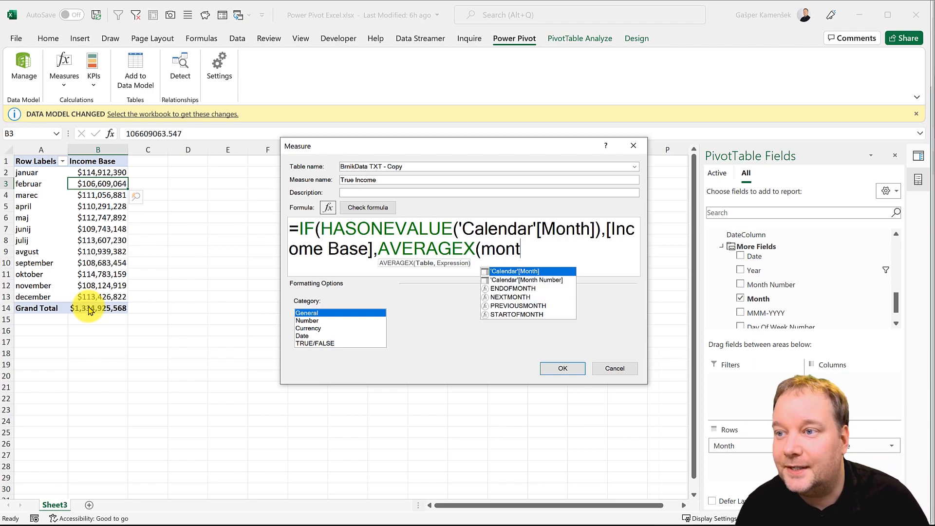
key(Tab)
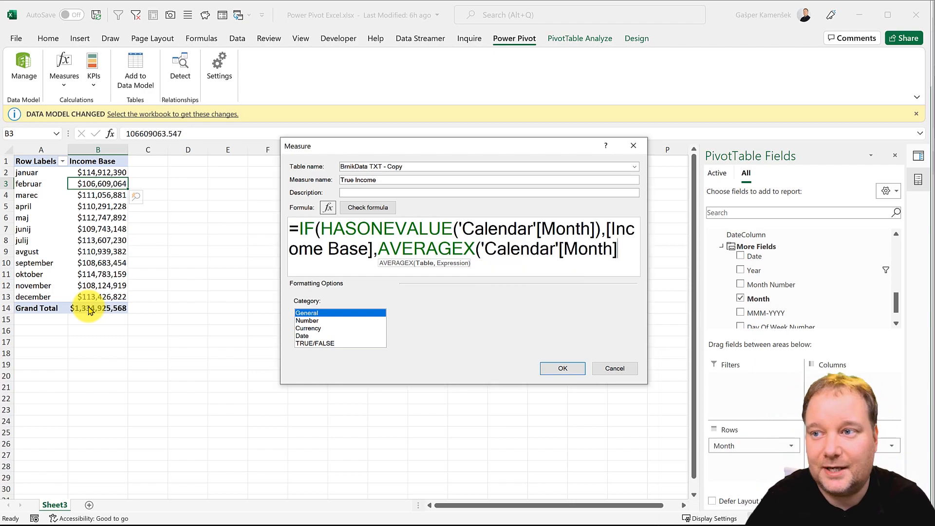
Step: Wrap AVERAGEX's 'Calendar'[Month] argument in VALUES and complete the function with [Income Base] as the expression
click(482, 249)
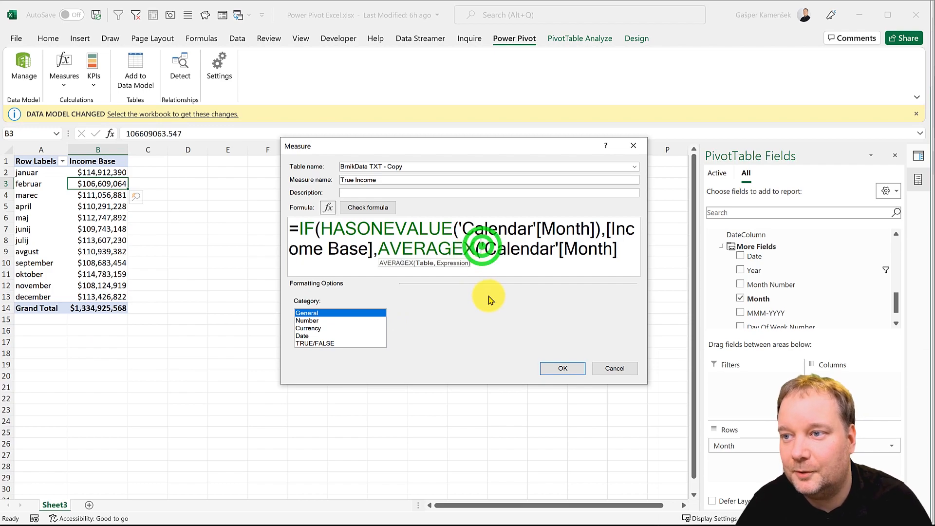
text(values)
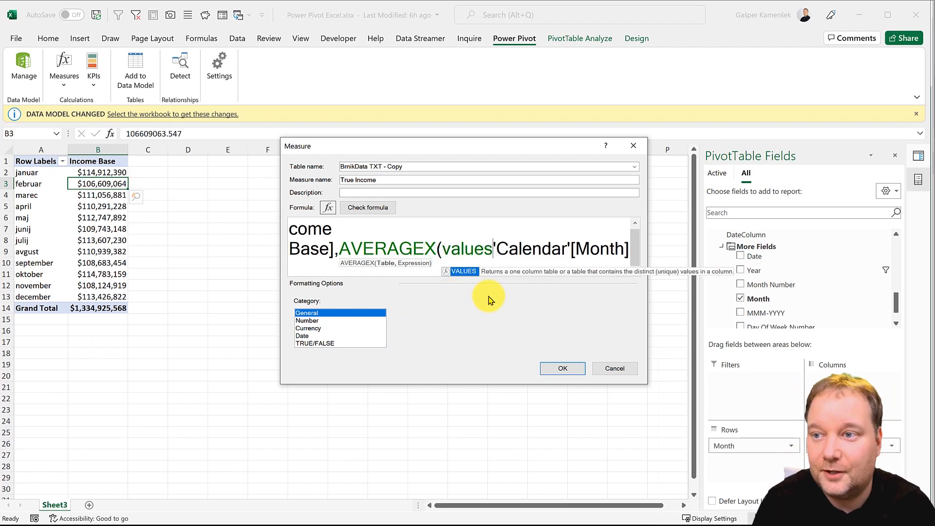
key(Tab)
click(329, 264)
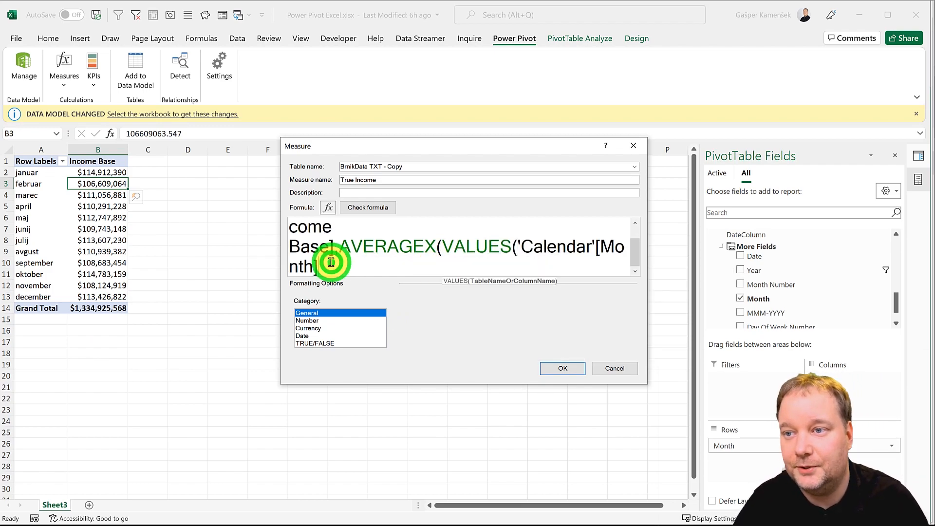
text())
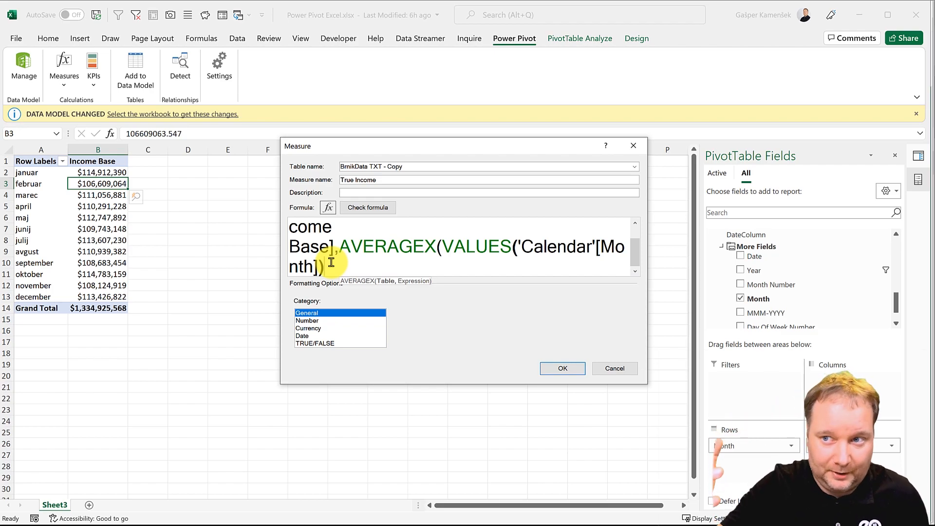
text(,)
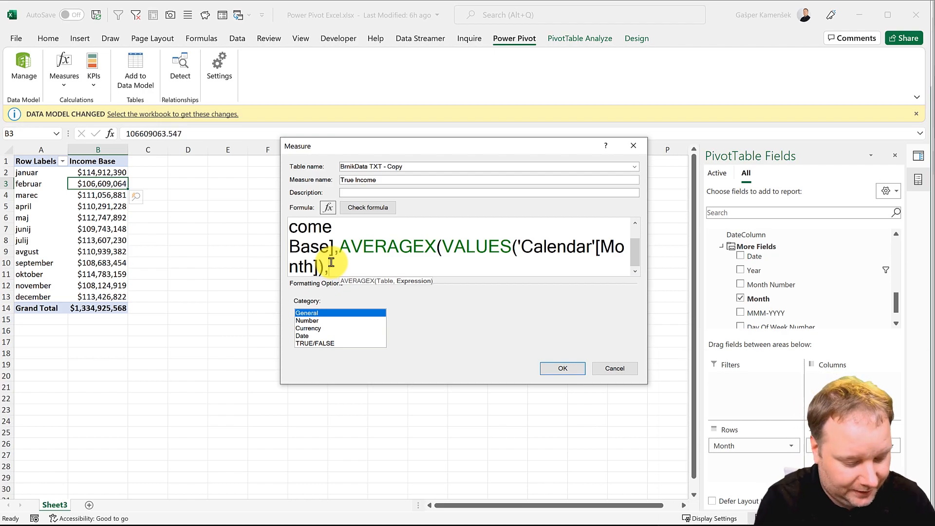
text([Income Base])
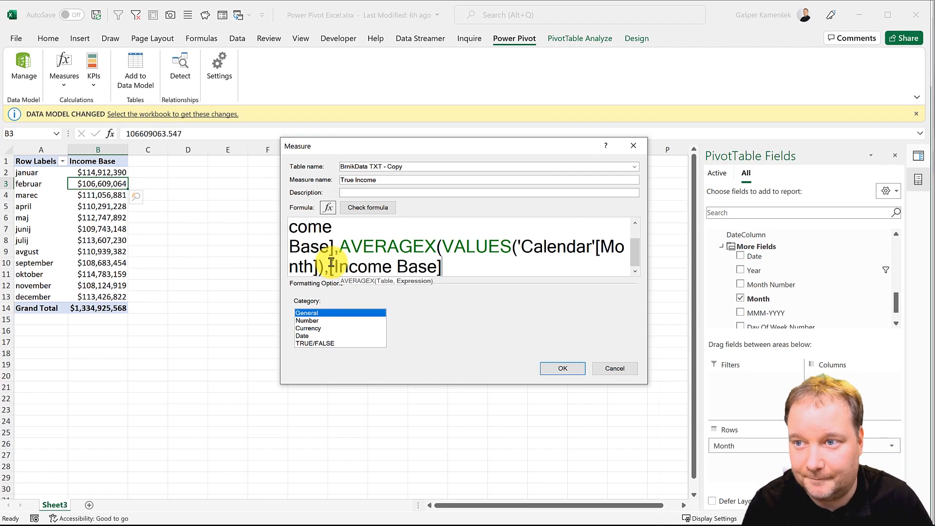
text())
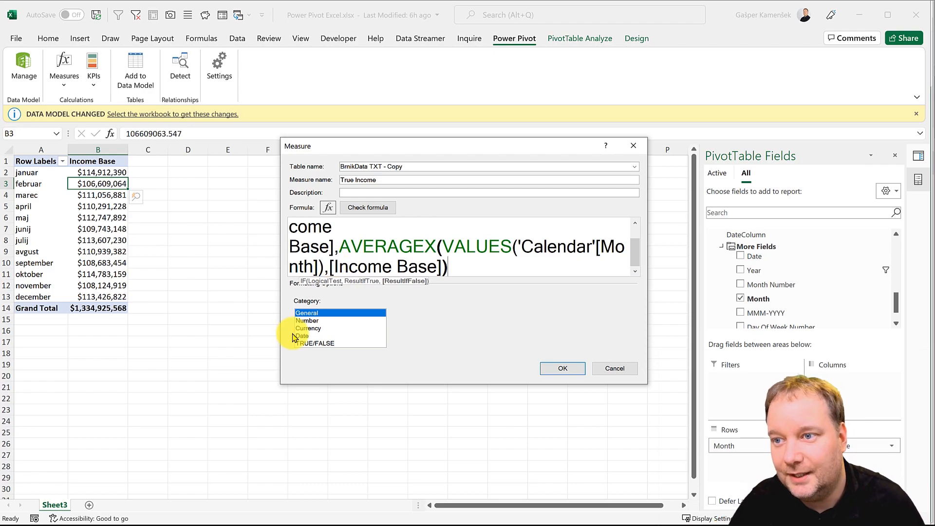
Step: Format the True Income measure as Currency with 0 decimal places and try to save it
click(309, 329)
click(497, 331)
click(497, 330)
click(565, 367)
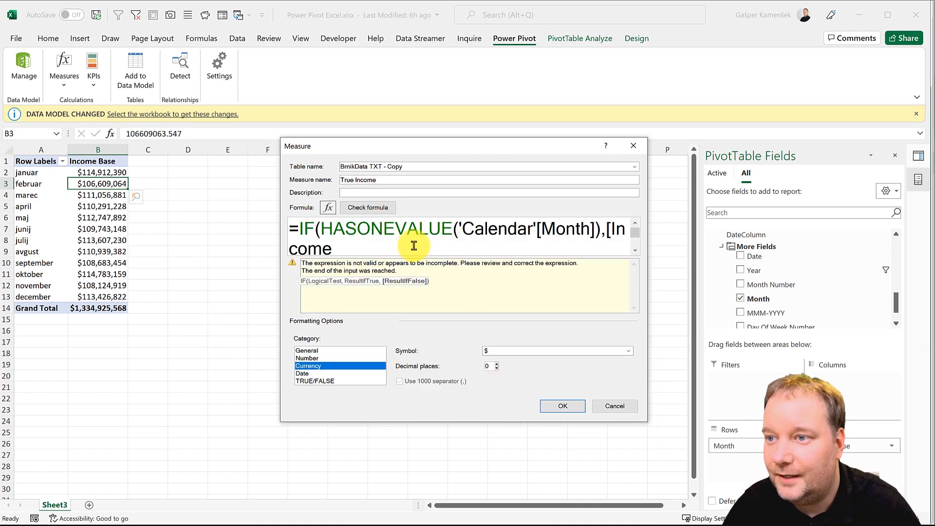
Step: Add the missing closing parenthesis at the end of the True Income formula, check it for errors and save the measure
scroll(413, 246, down, 1)
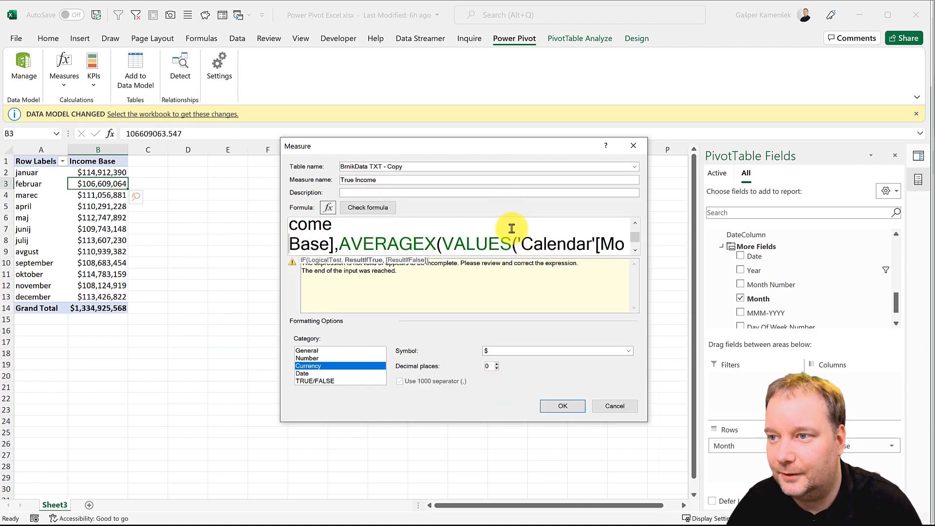
scroll(511, 228, down, 1)
click(472, 246)
text())
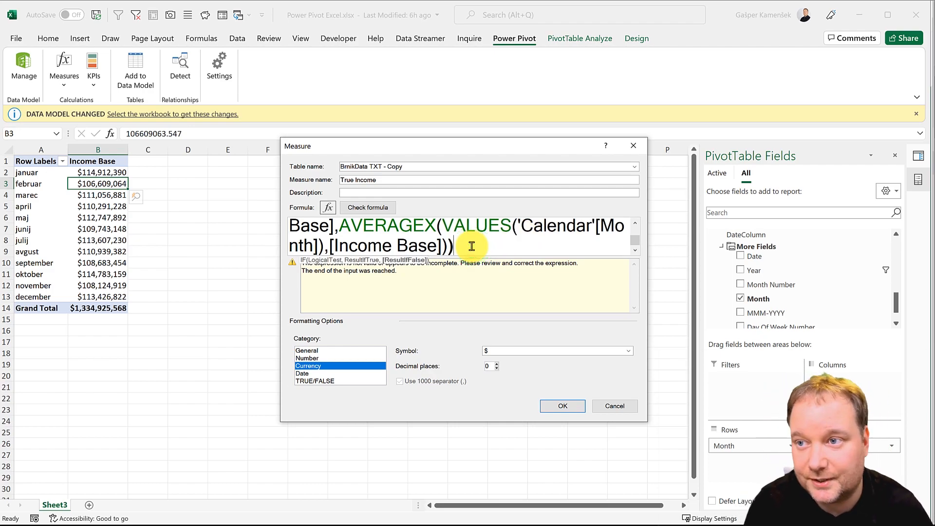
click(384, 212)
click(575, 406)
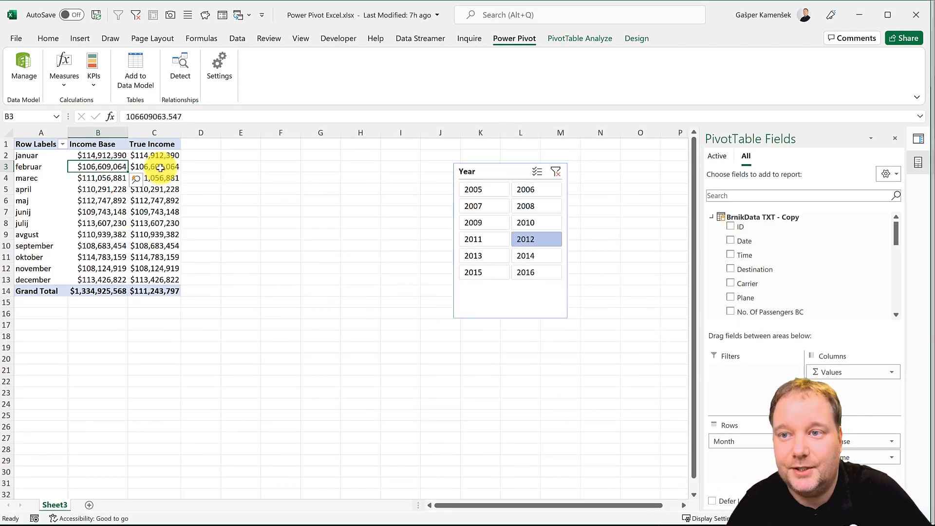
Step: Select the monthly True Income values in C2:C13 to compare their average with the grand total
drag(164, 155, 168, 278)
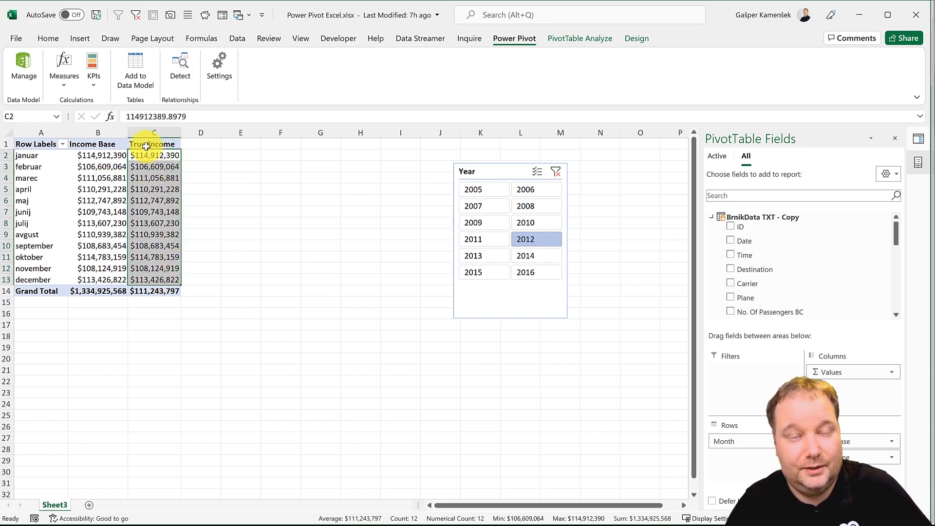
Step: Remove Income Base from the PivotTable values and add Destination and Carrier as column fields
click(156, 291)
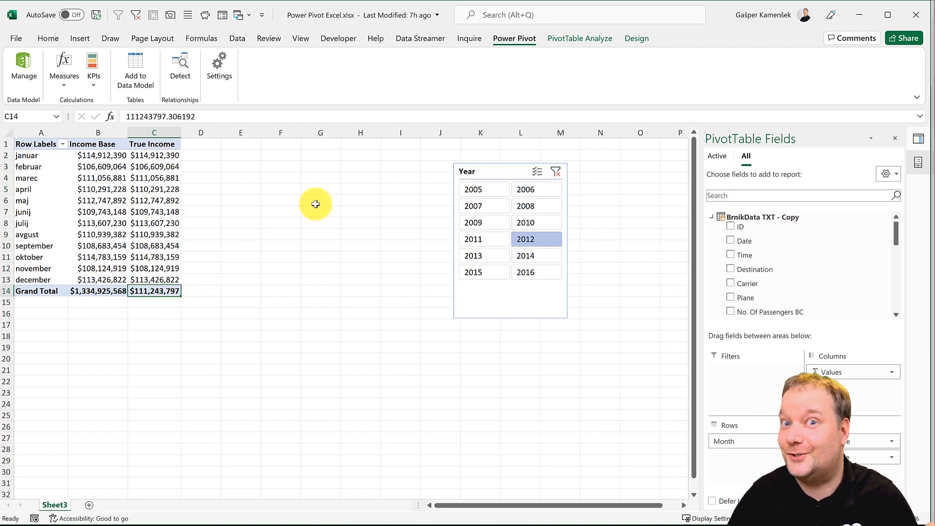
drag(845, 443, 328, 307)
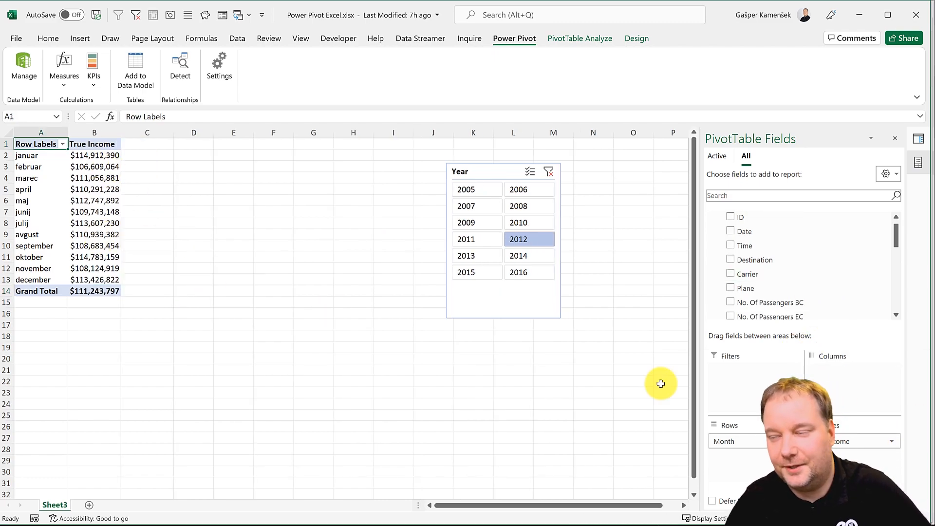
click(787, 262)
click(763, 276)
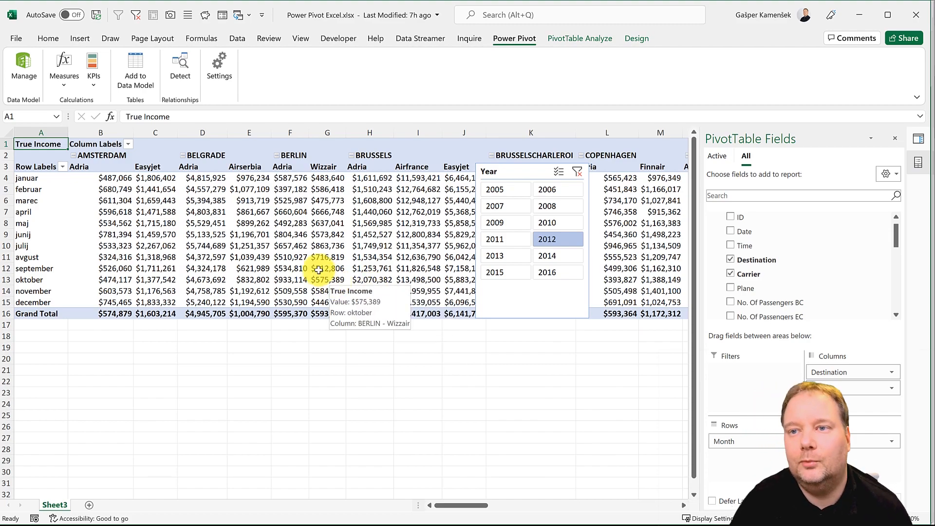
Step: Start a new set based on the PivotTable's Destination and Carrier column items
click(155, 167)
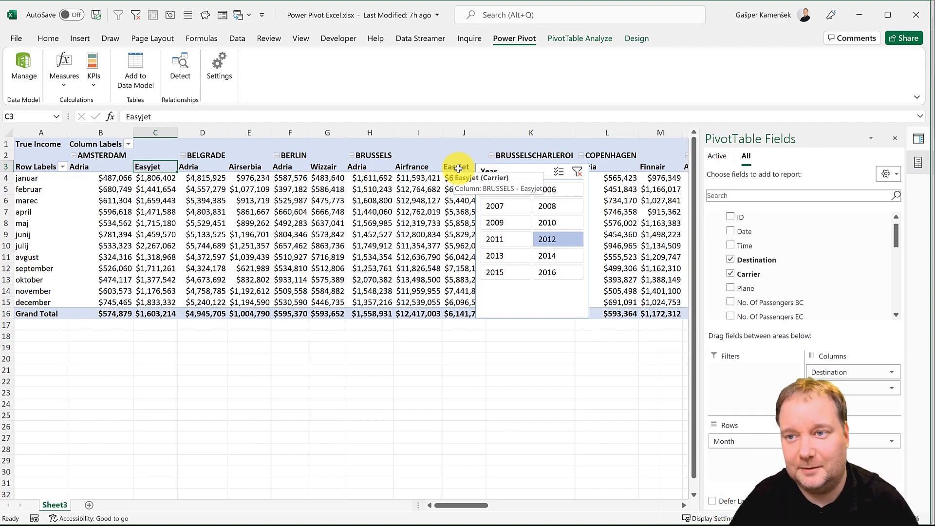
click(156, 212)
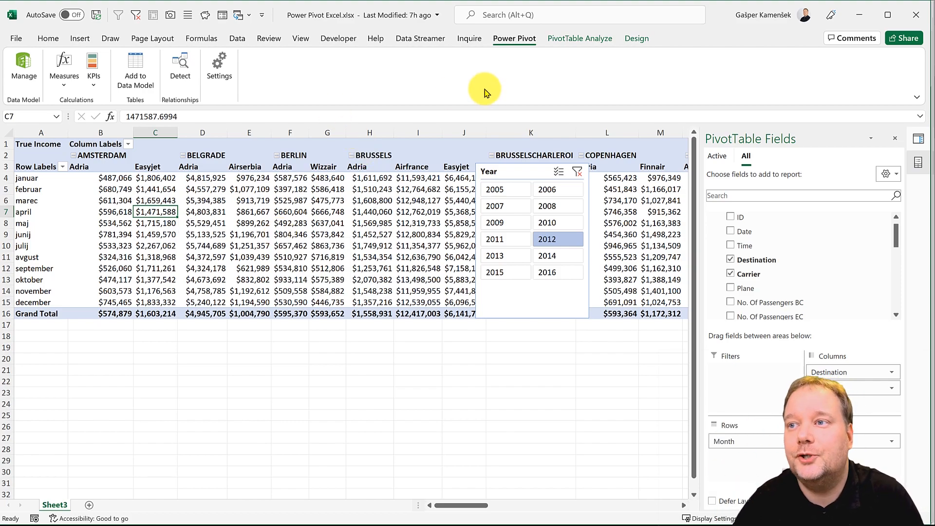
click(570, 39)
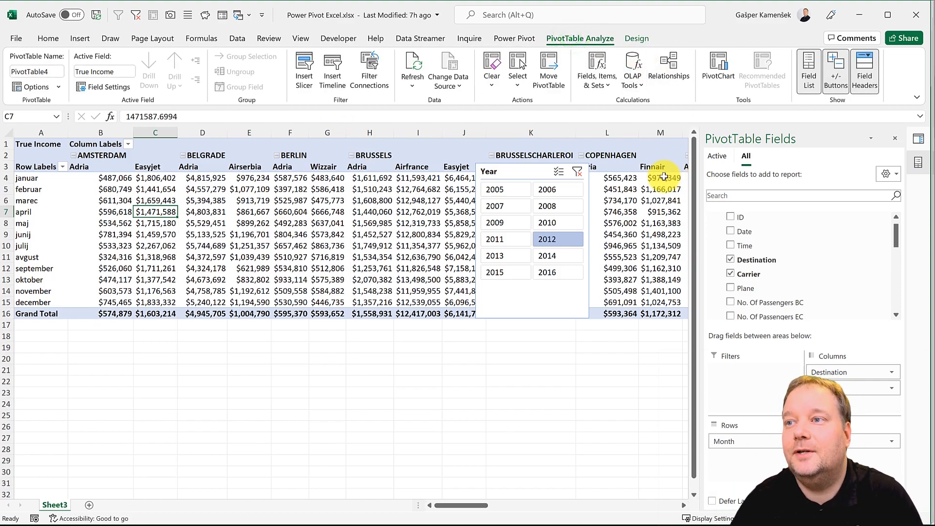
click(610, 76)
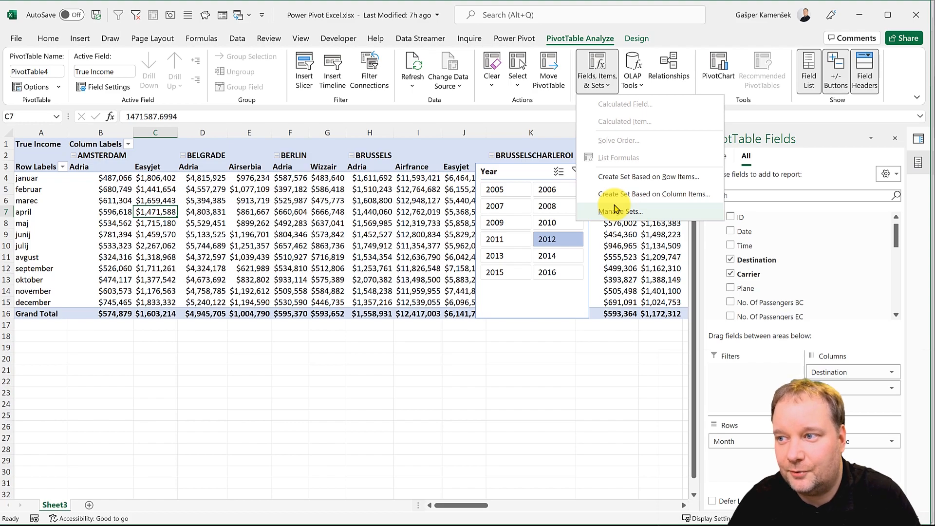
click(660, 194)
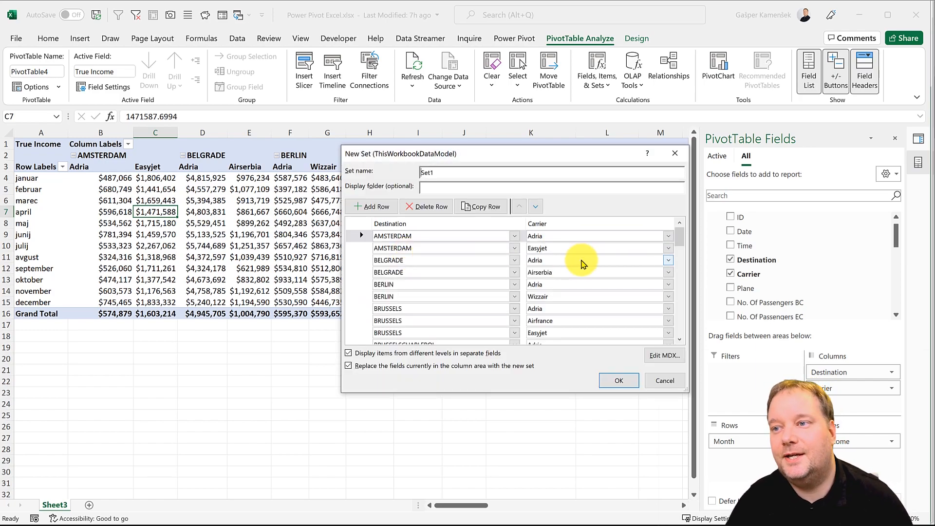
Step: Delete the AMSTERDAM–Easyjet and BELGRADE–Adria rows from the new set
click(362, 249)
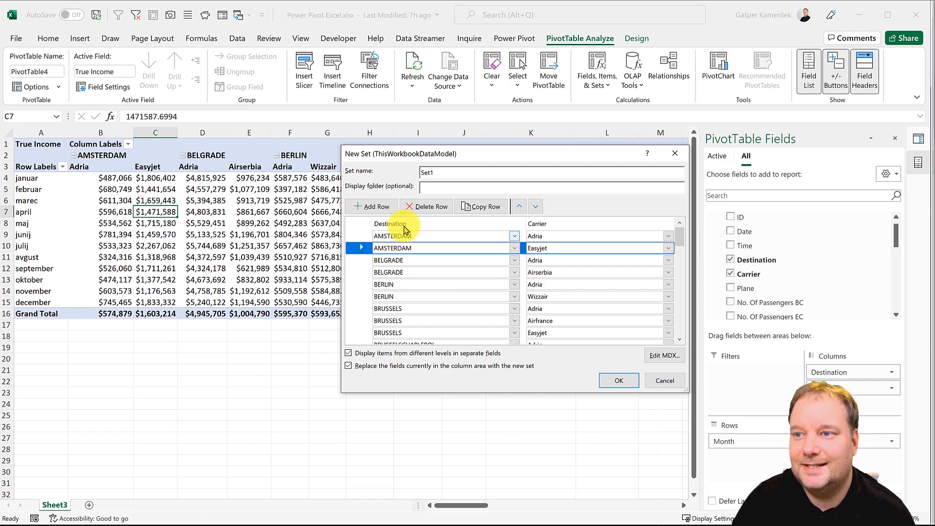
click(423, 207)
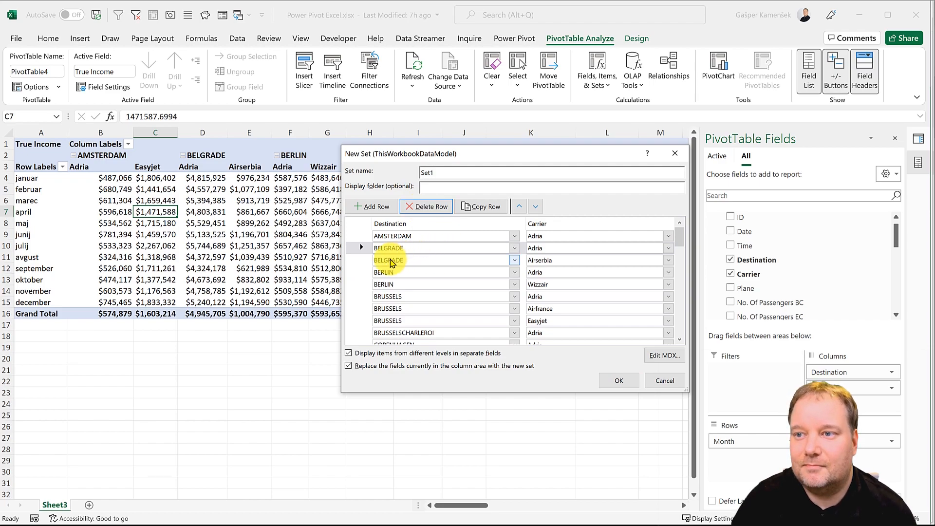
click(365, 250)
click(423, 206)
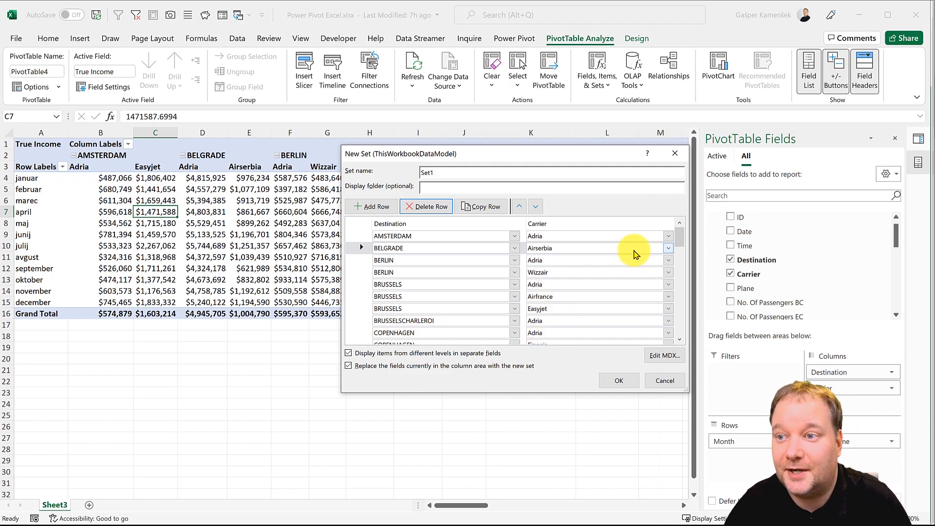
mouse_move(679, 234)
mouse_down()
mouse_move(680, 341)
mouse_move(683, 220)
mouse_up()
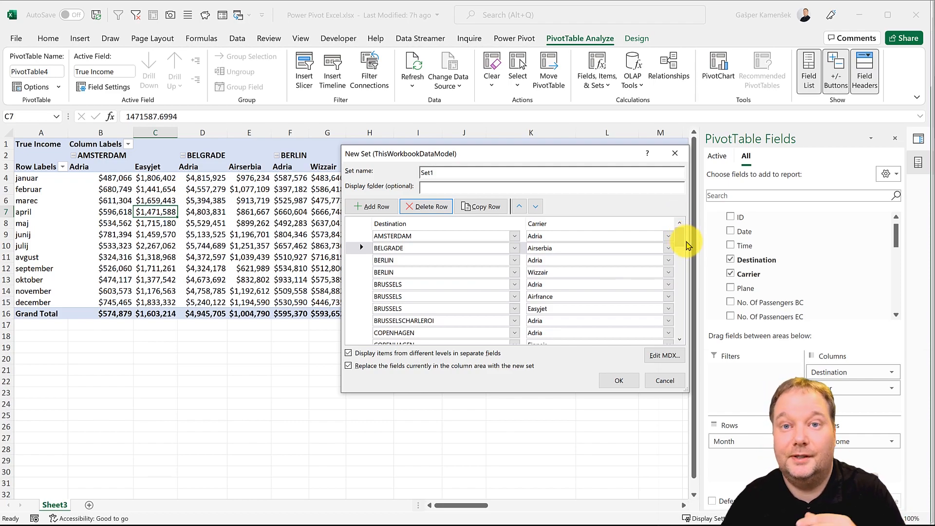
drag(679, 236, 680, 156)
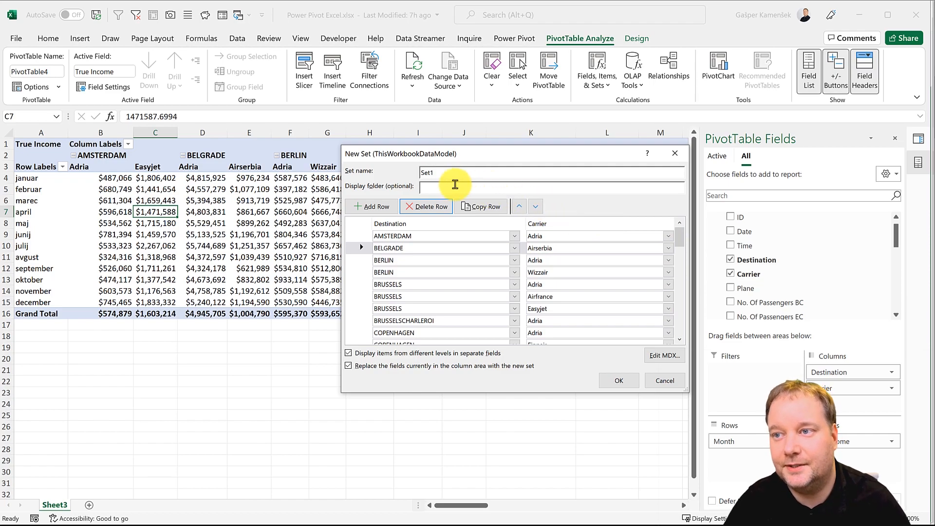
Step: Name the set MySet and create it in place of the fields in the column area
double_click(470, 175)
text(My)
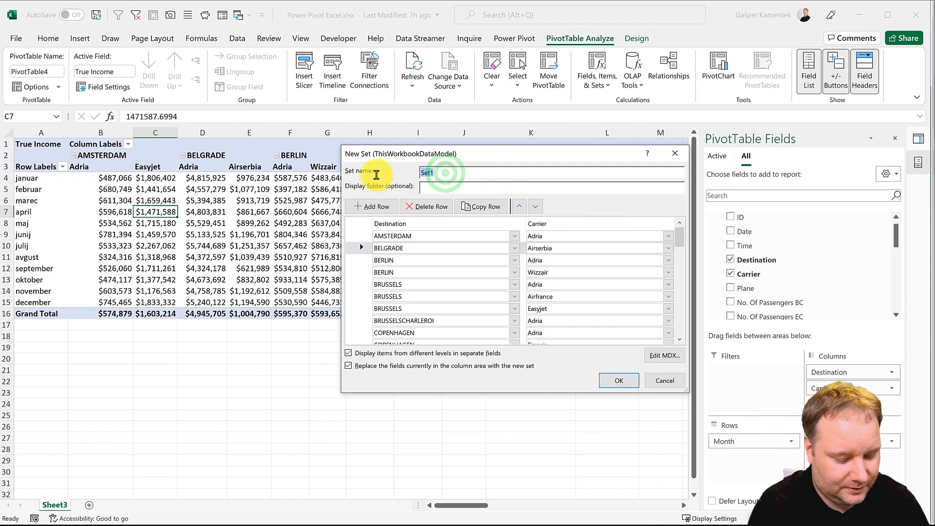
text(Set)
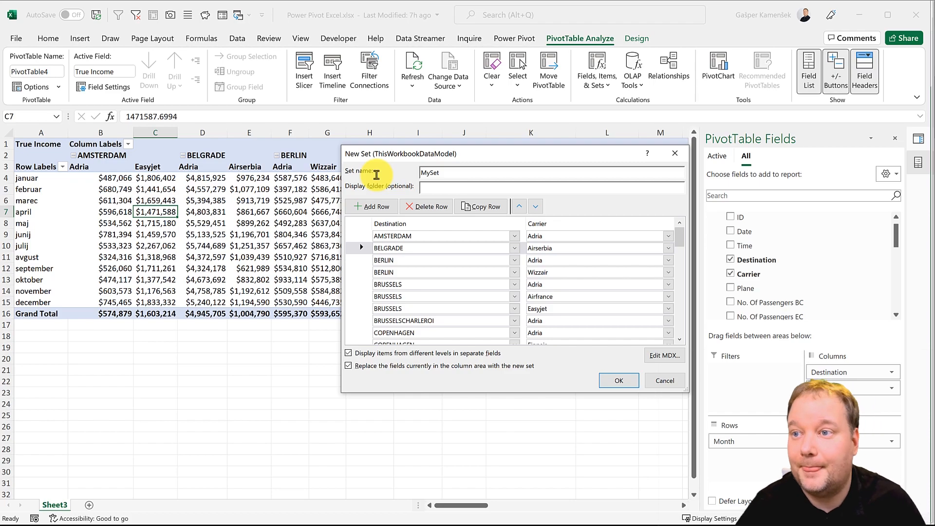
click(622, 382)
click(621, 382)
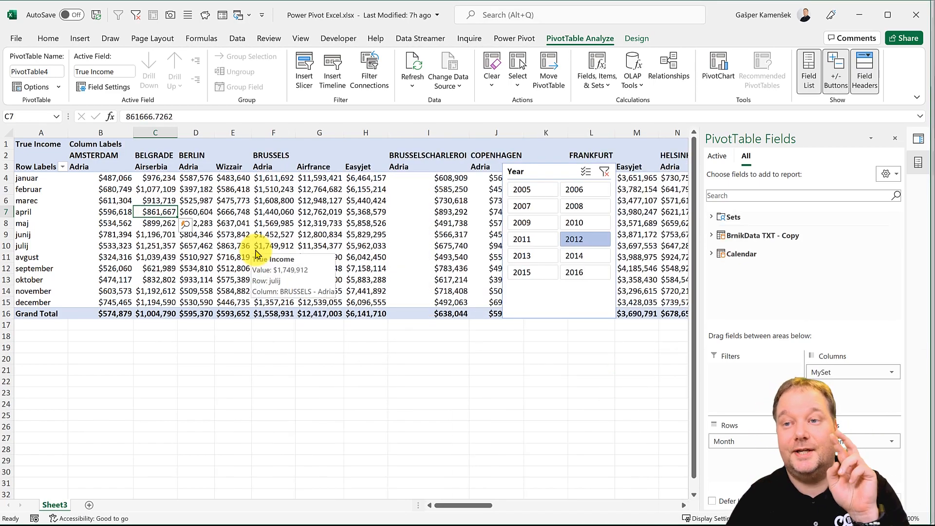
Step: Expand the Sets group in the PivotTable field list and shift the Year slicer slightly across the sheet
click(712, 218)
click(712, 217)
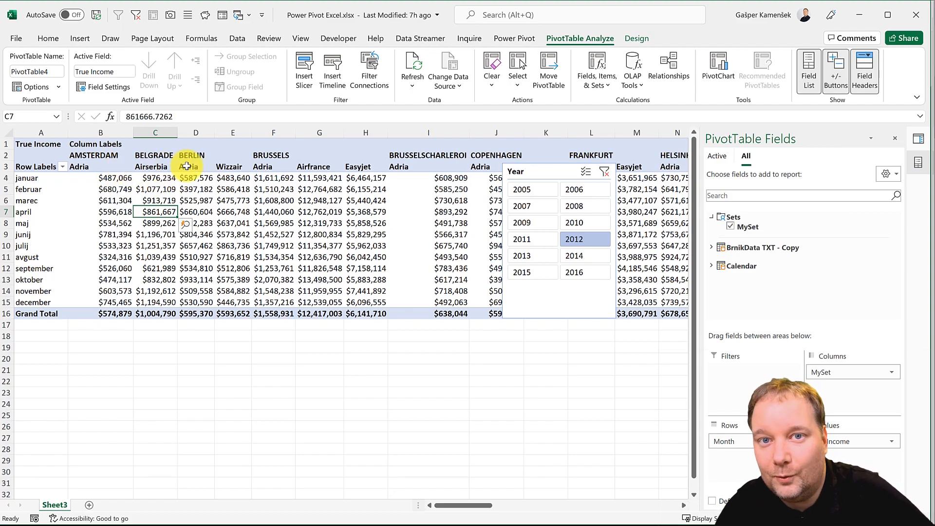
mouse_move(550, 171)
mouse_down()
mouse_move(557, 192)
mouse_move(557, 168)
mouse_up()
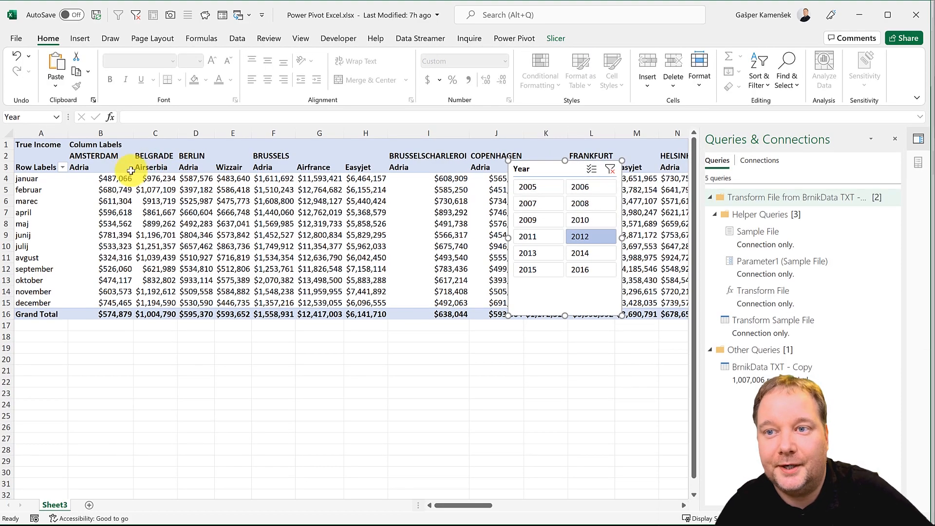
Step: Select PivotTable columns B, C and D individually to examine the fixed report layout
click(108, 131)
click(152, 133)
click(161, 201)
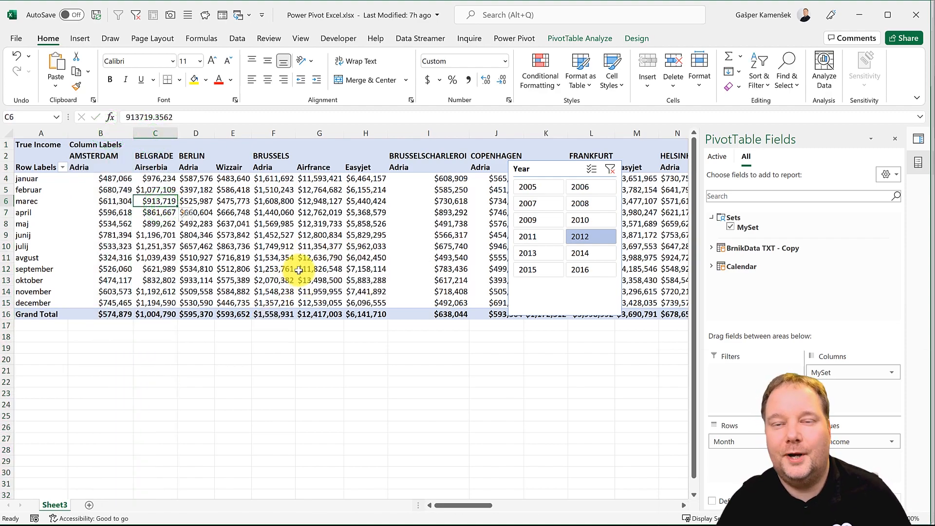
click(222, 190)
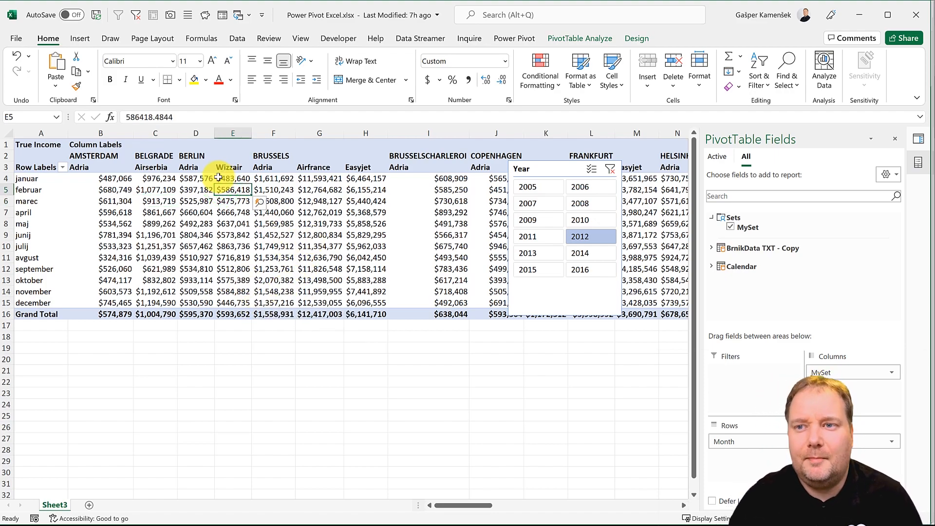
click(196, 132)
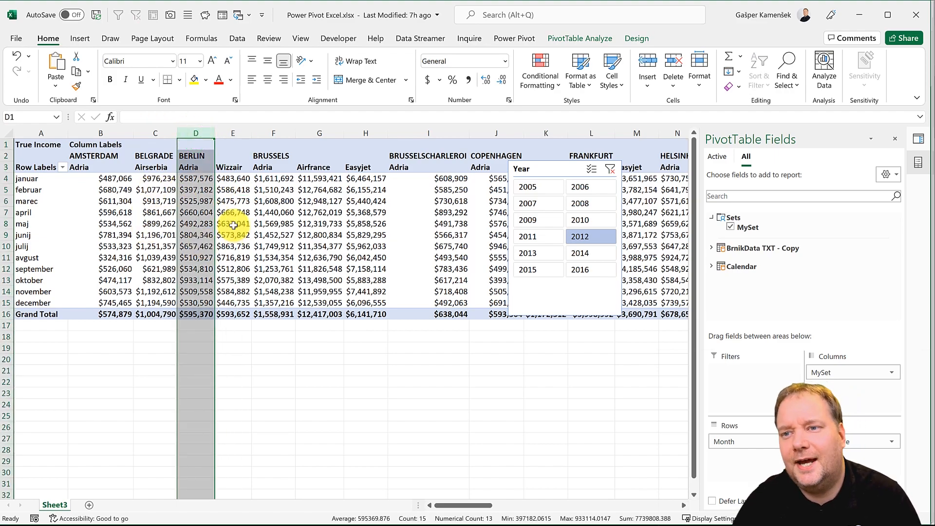
mouse_move(233, 224)
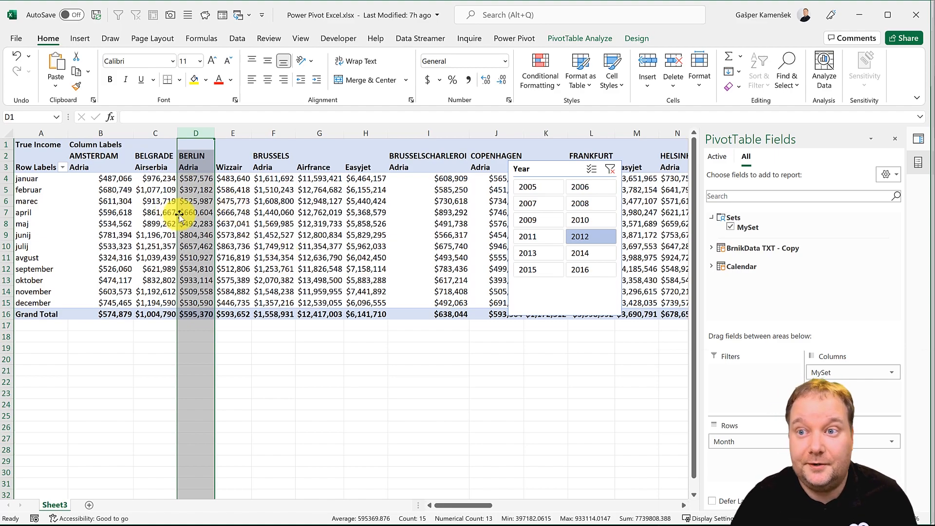
Step: Convert the PivotTable to cube formulas and test them by switching the Year slicer to 2010 and back to 2012
click(155, 201)
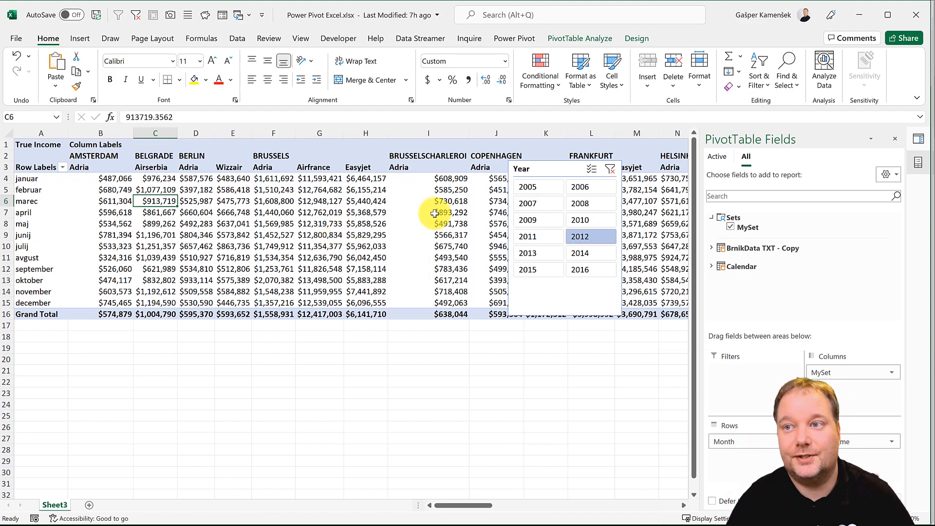
click(580, 39)
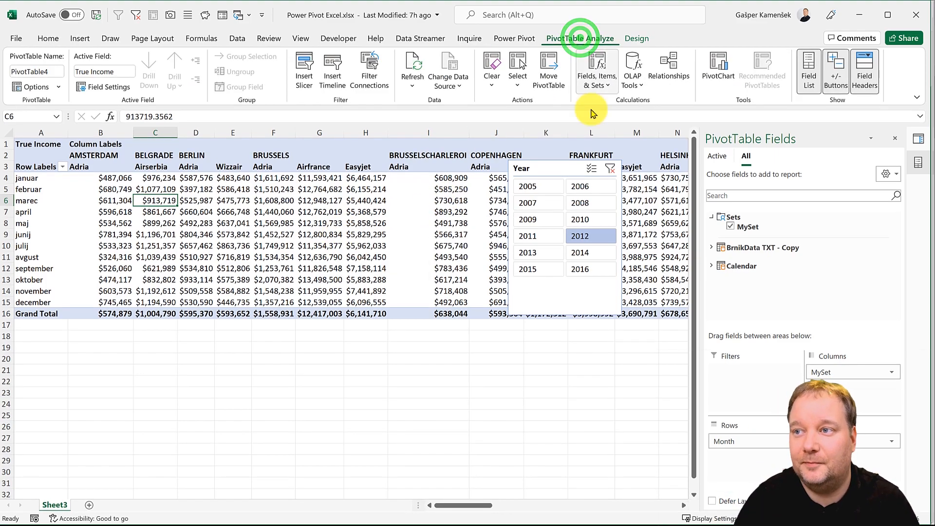
click(629, 83)
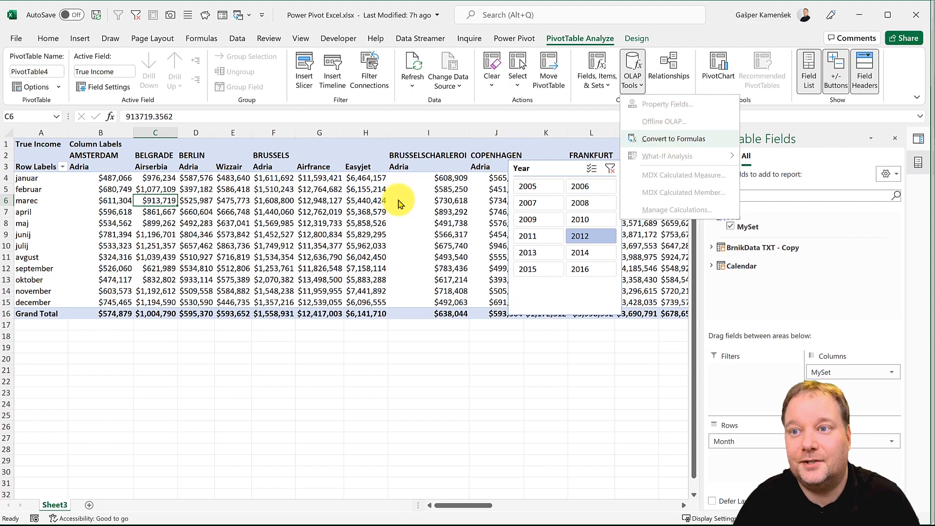
click(677, 138)
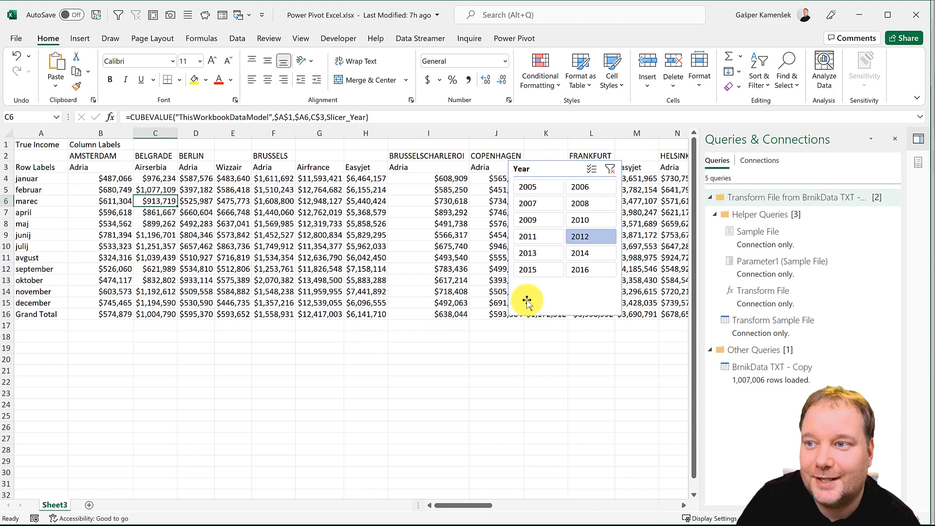
click(588, 219)
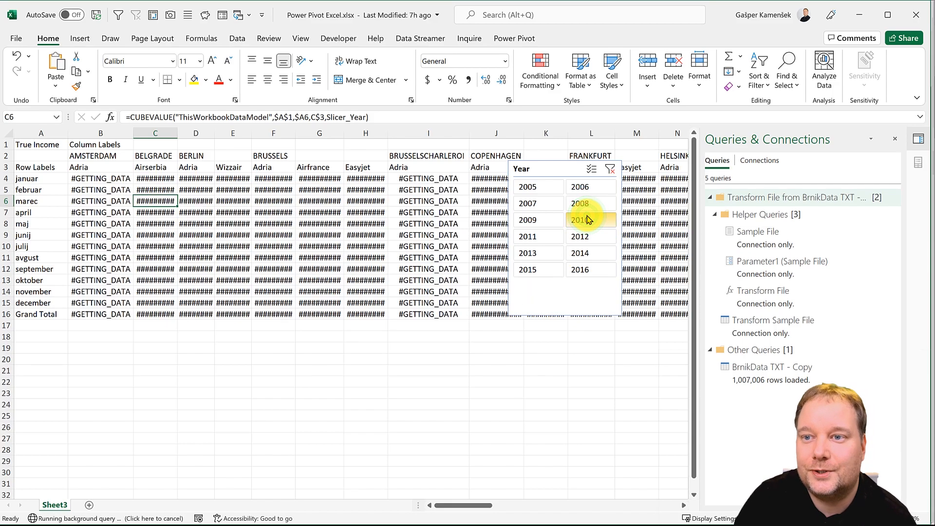
click(584, 236)
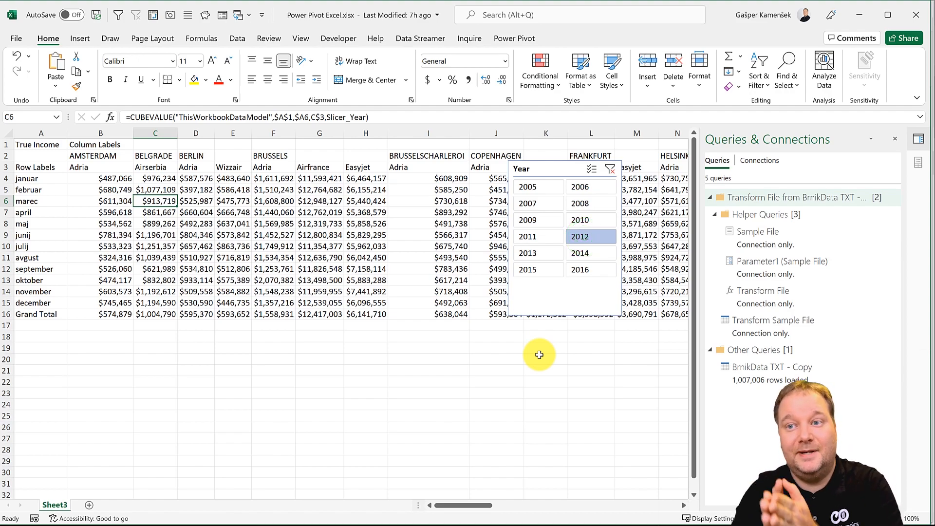
Step: Insert an empty column before the BELGRADE column and enter =B4+D4 in C4
click(152, 133)
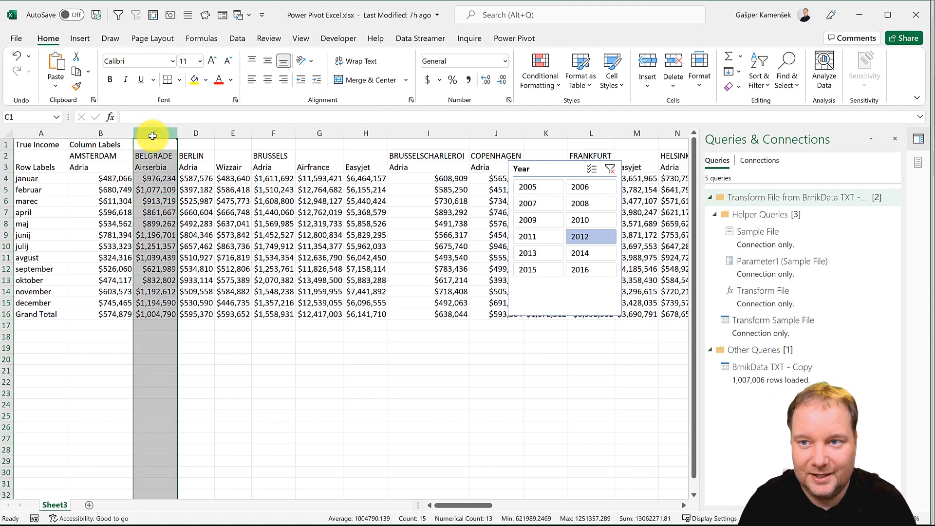
key(ctrl+shift+plus)
click(176, 180)
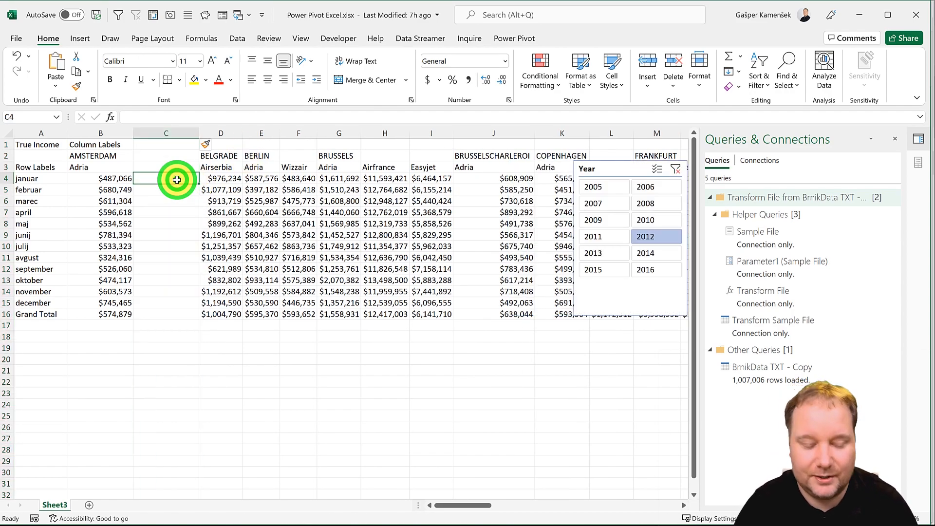
text(=)
key(Left)
text(+)
key(Right)
key(ctrl+Return)
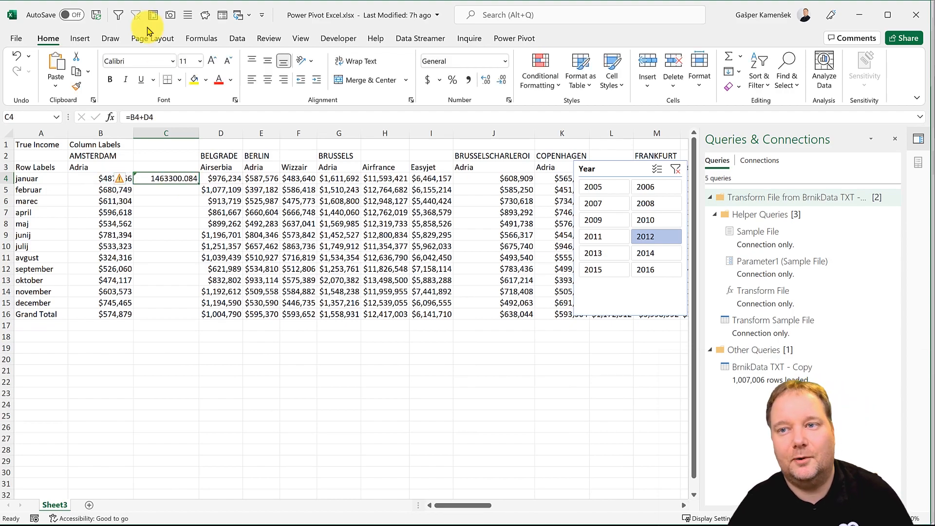
Step: Fill the C4 formula down to the Grand Total row and highlight C4:C16 in yellow
double_click(198, 183)
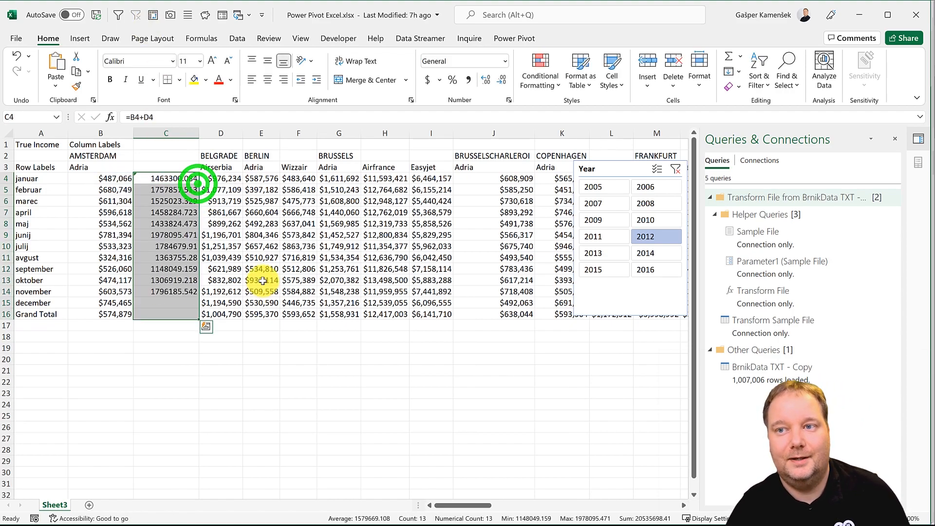
click(193, 82)
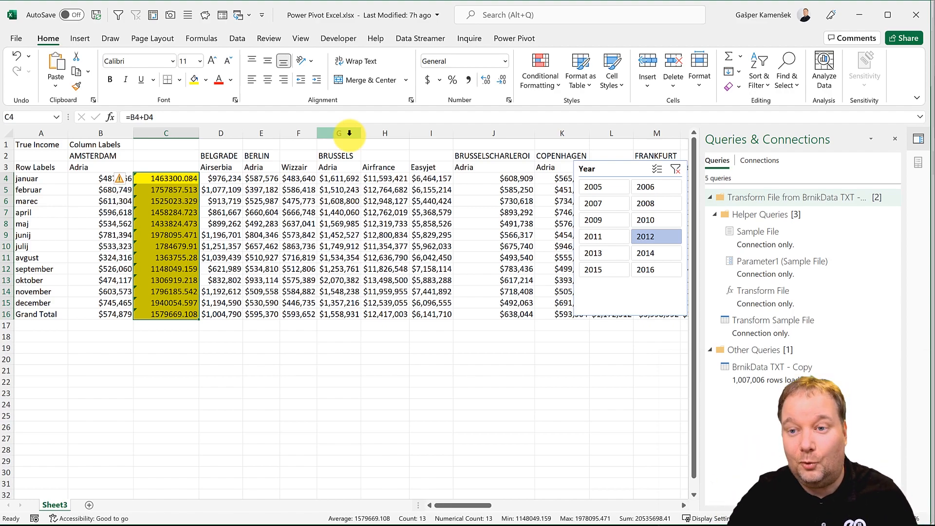
Step: Add a new worksheet and preview the BrnikData TXT - Copy query loaded to the data model
click(89, 504)
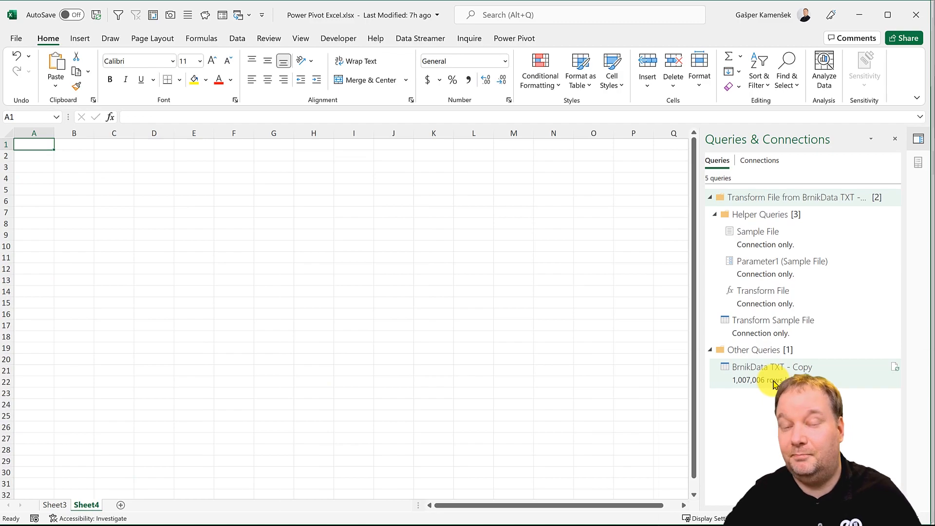
mouse_move(775, 384)
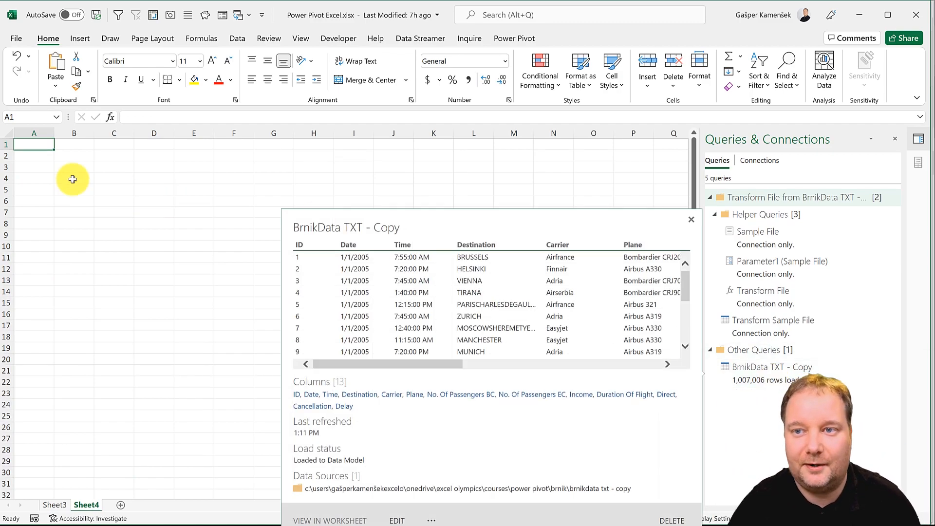
Step: Fill B2:I21 with the value 12 and turn column B into a series running from 12 to 31
drag(65, 154, 340, 371)
text(12)
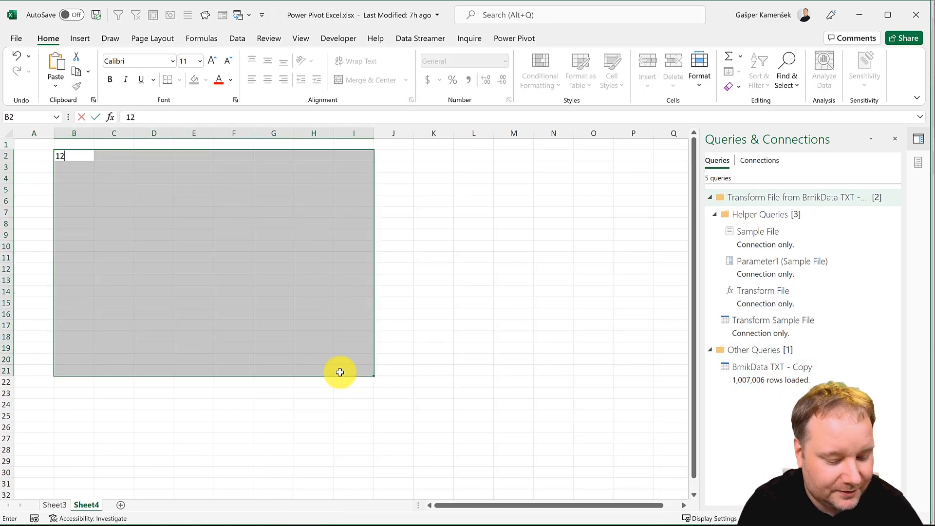
key(ctrl+Return)
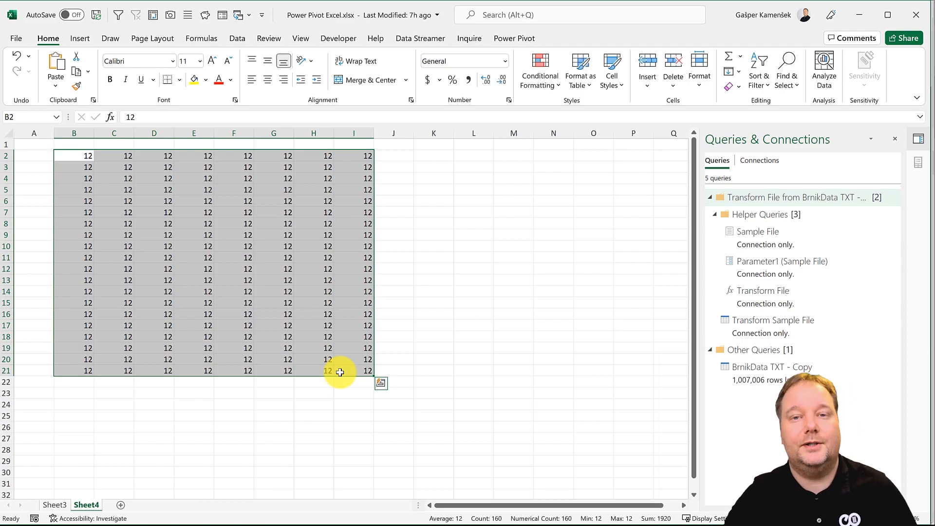
click(84, 155)
drag(94, 160, 92, 376)
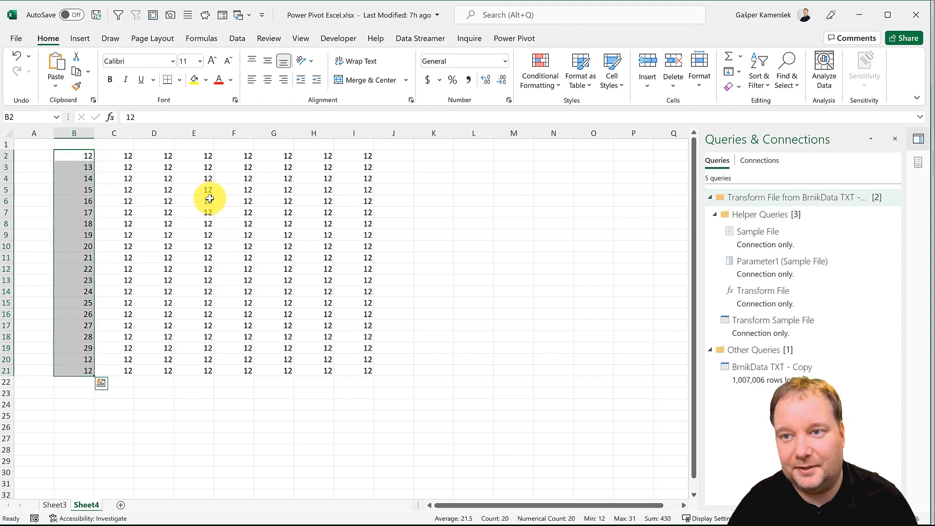
Step: Convert the B2:I21 range into an Excel table without using its first row as headers
click(219, 237)
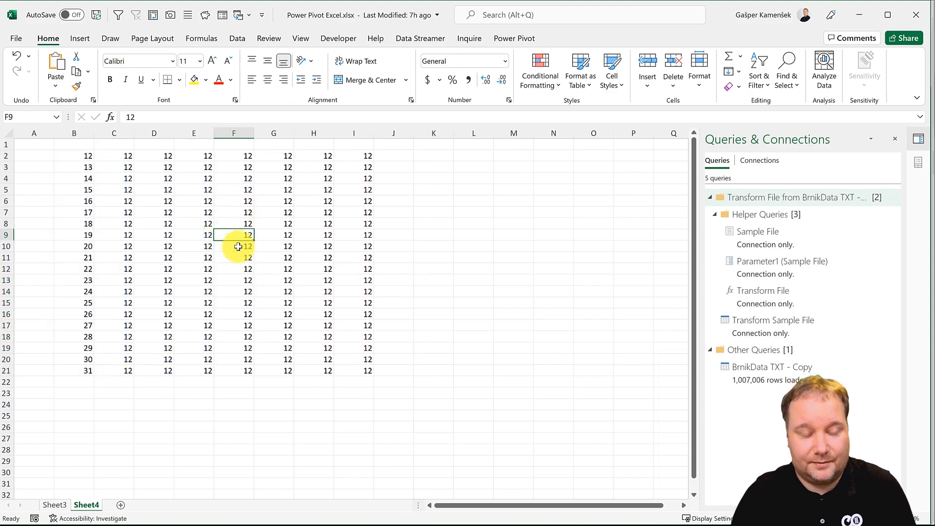
key(ctrl+t)
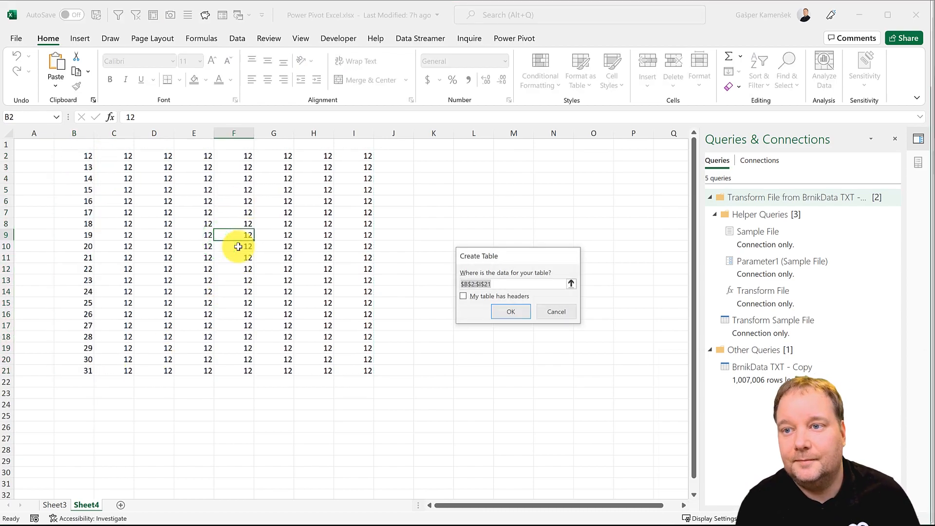
key(Return)
click(206, 237)
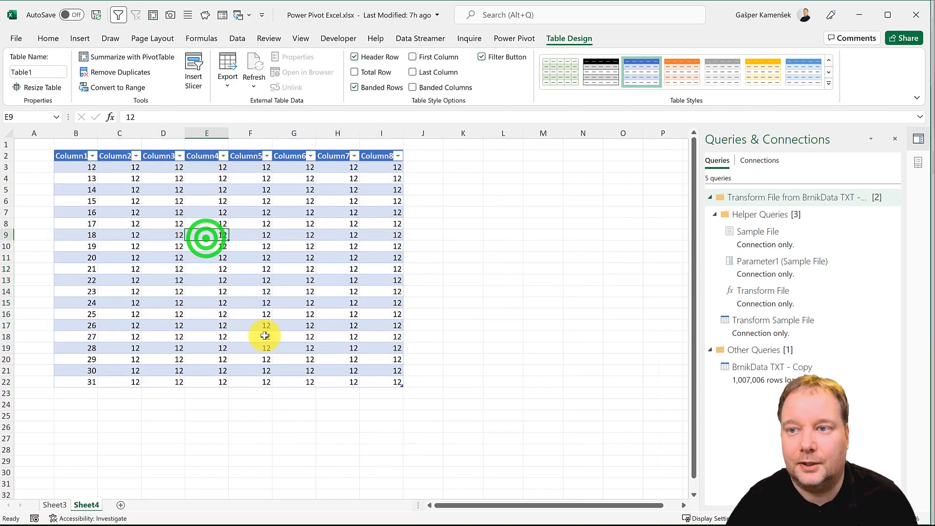
Step: Insert a PivotTable from Table1 on a new worksheet and add the data to the Data Model
click(77, 37)
click(31, 56)
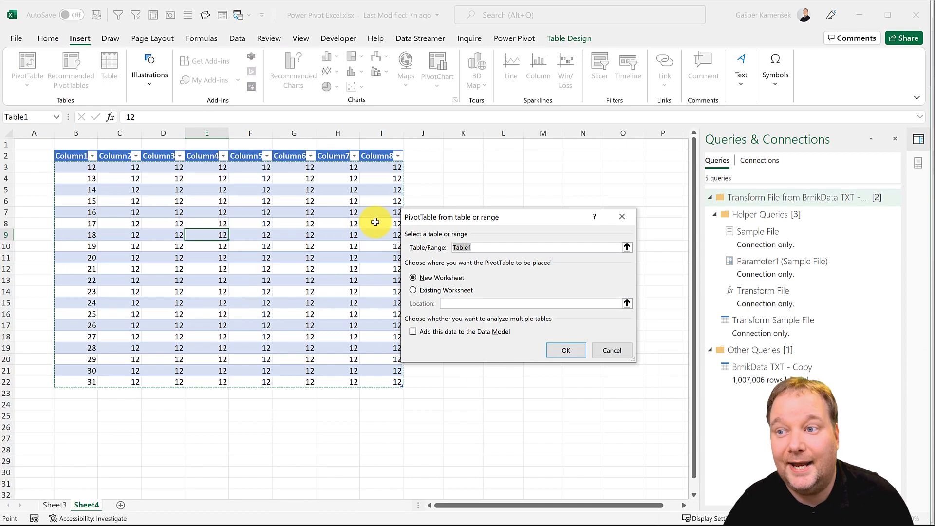
click(413, 332)
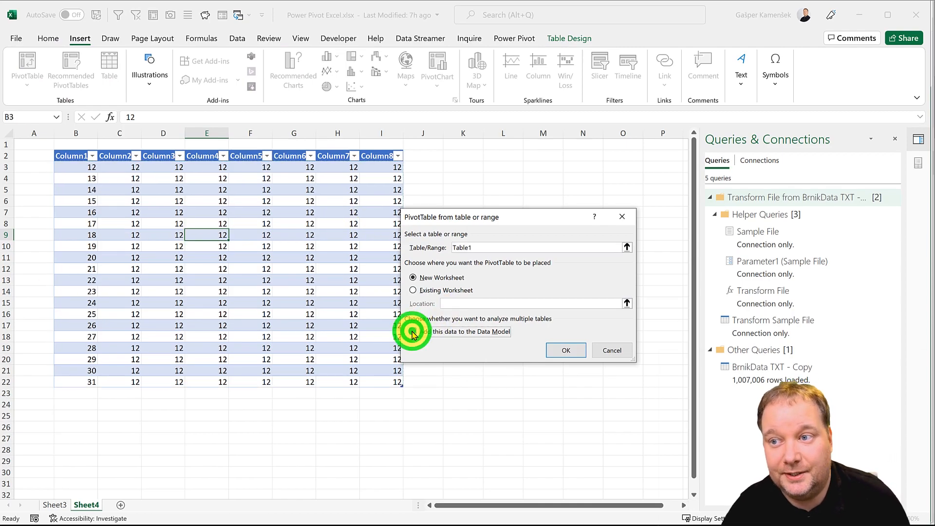
click(573, 353)
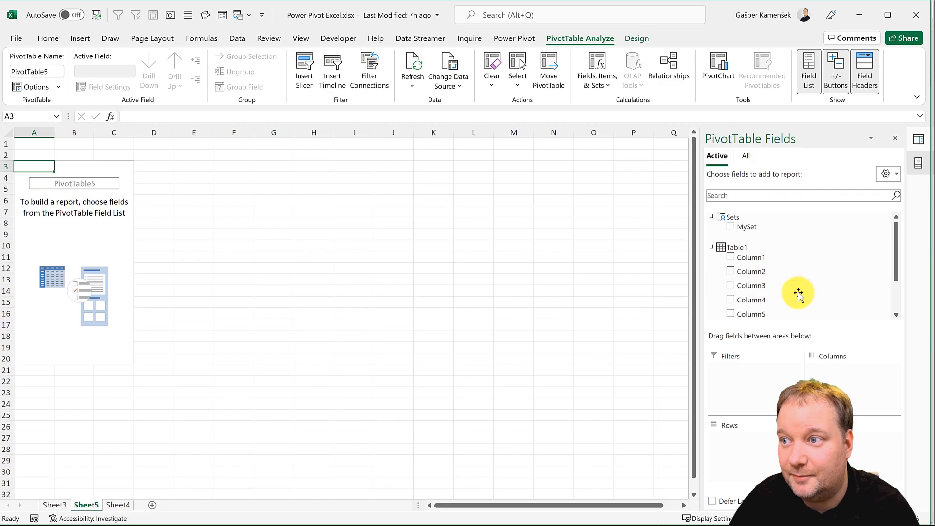
Step: Place Column1 in the PivotTable rows and Column2 in the values, and check whether OLAP Tools offers Convert to Formulas
scroll(779, 256, down, 1)
drag(789, 234, 740, 460)
drag(767, 244, 852, 441)
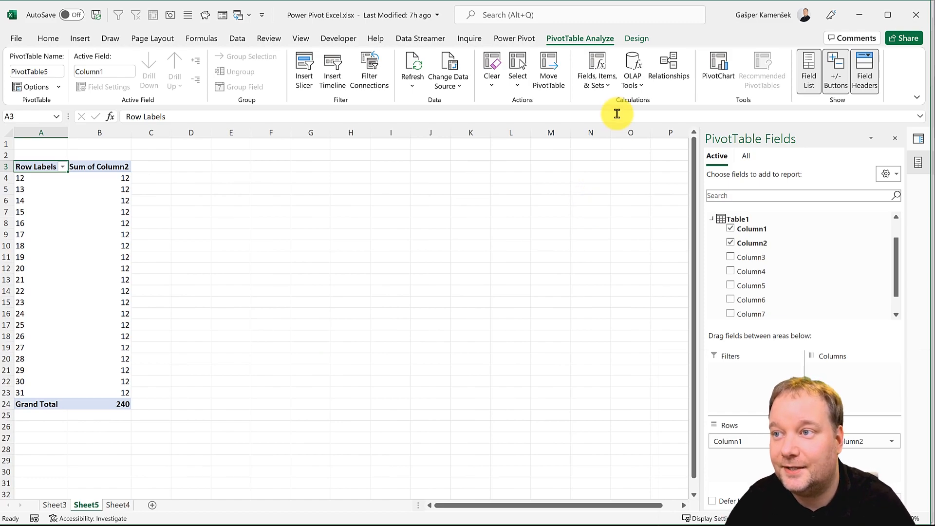
click(627, 82)
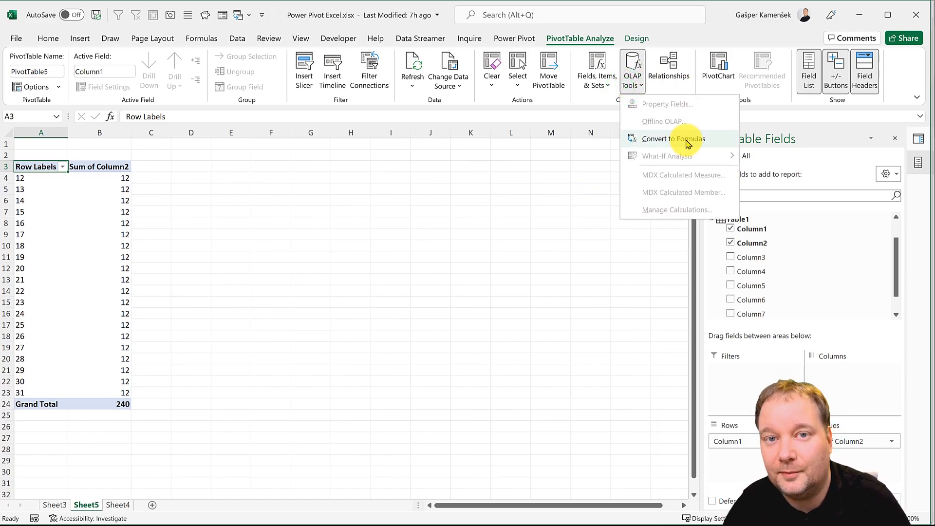
click(94, 227)
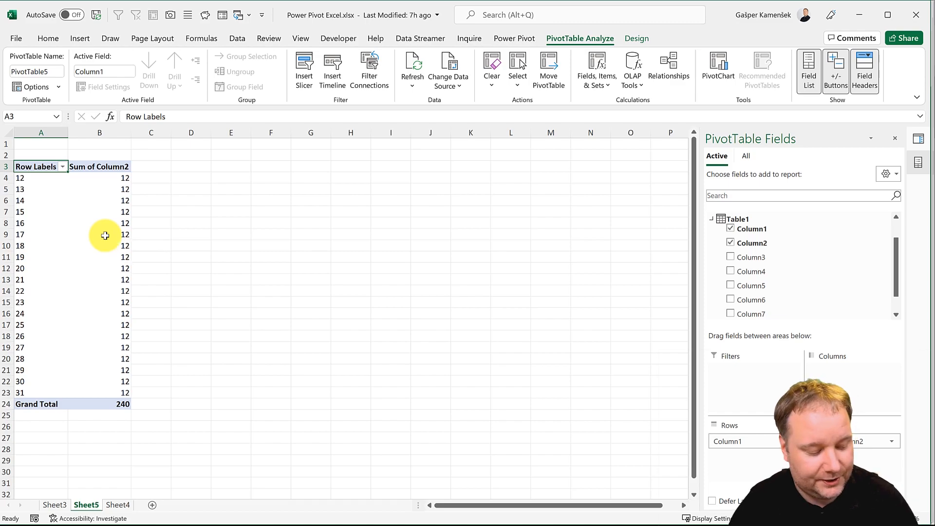
Step: Switch to Chrome and read through the PowerPivot Inside Out (Part 1/3) article, including how the data is stored
key(super+Tab)
click(138, 460)
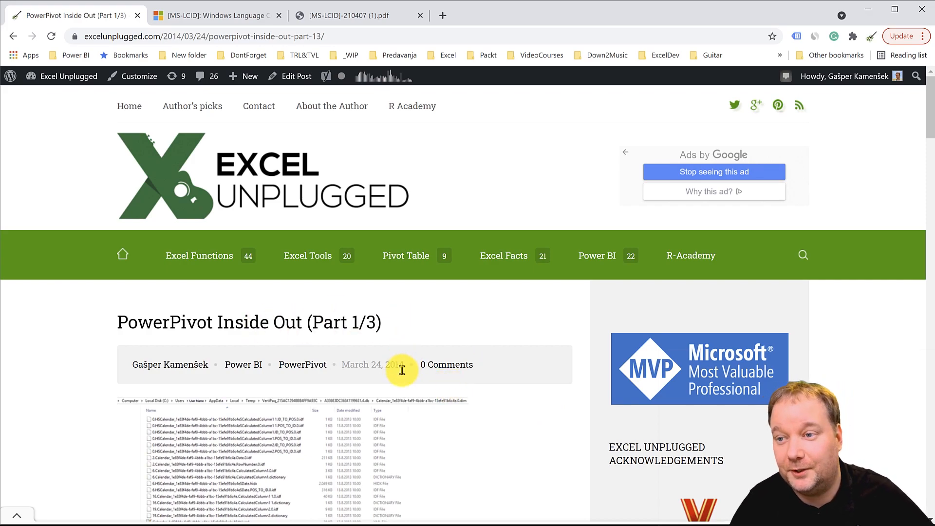
scroll(481, 419, down, 7)
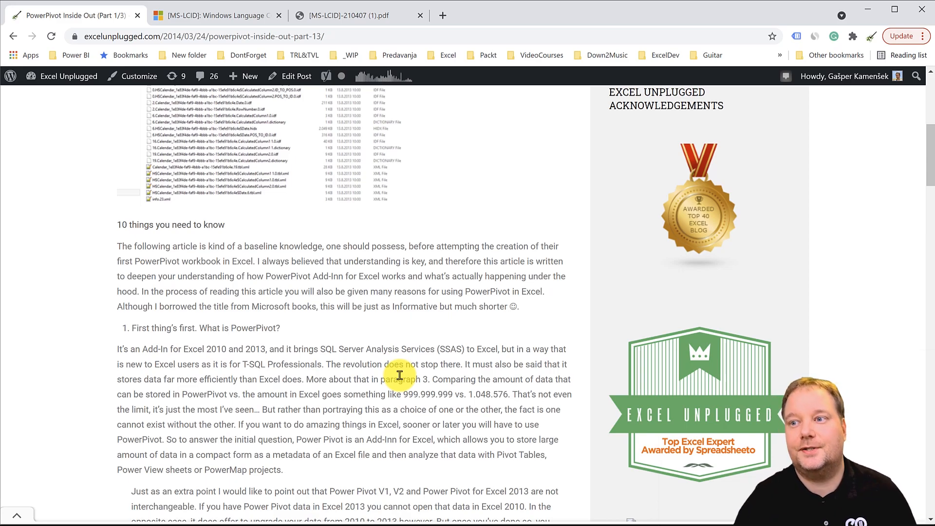
scroll(399, 375, down, 15)
scroll(411, 345, down, 7)
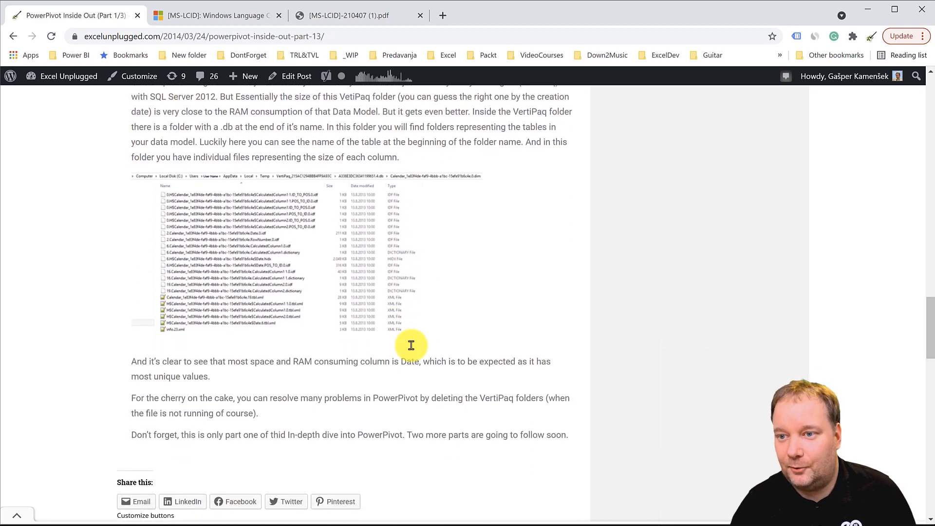
scroll(411, 344, down, 4)
scroll(433, 359, up, 14)
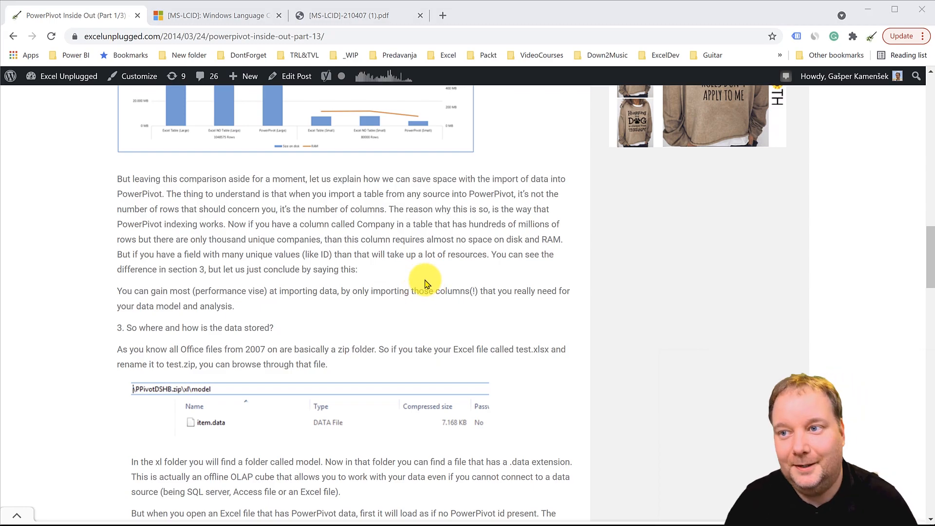
Step: Check the file sizes in the Battle of the Pivots folder, and save Power Pivot Excel.xlsx and Regular Table - Excel.xlsx in Excel
key(super+Tab)
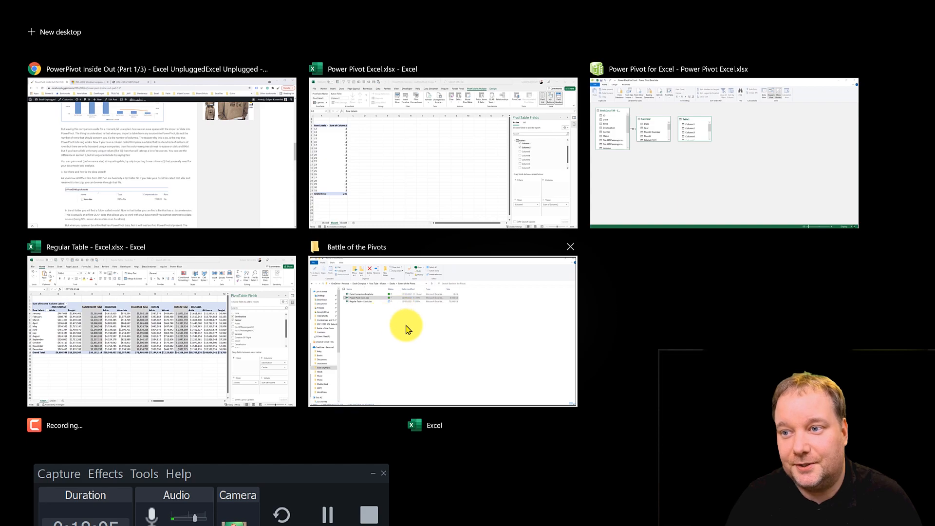
click(414, 313)
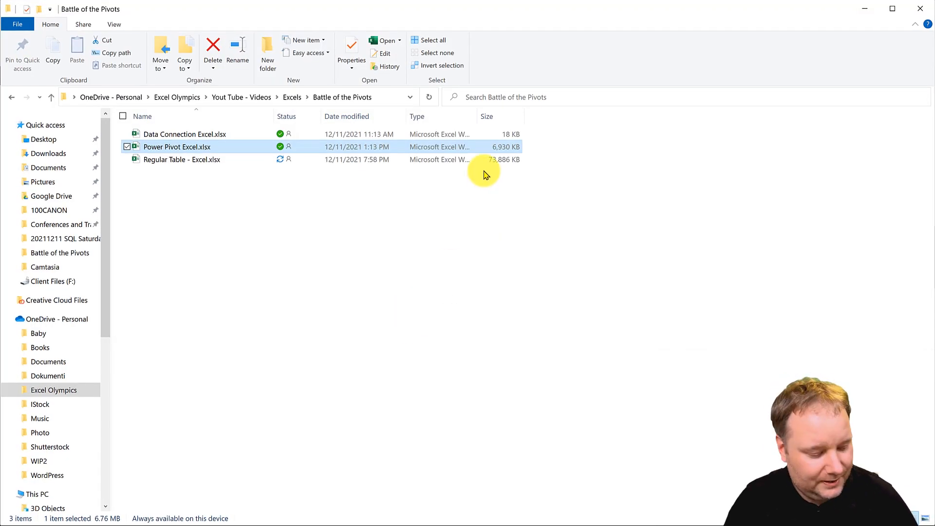
key(super+Tab)
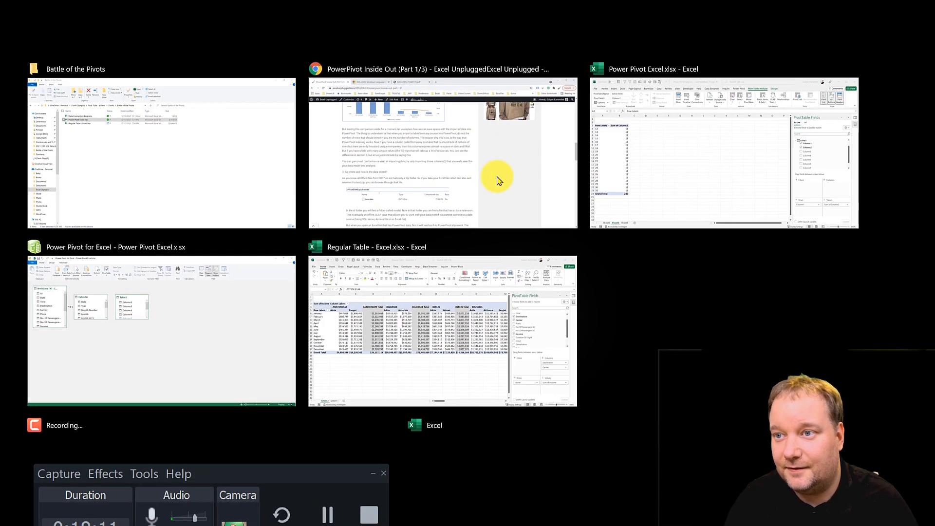
click(652, 159)
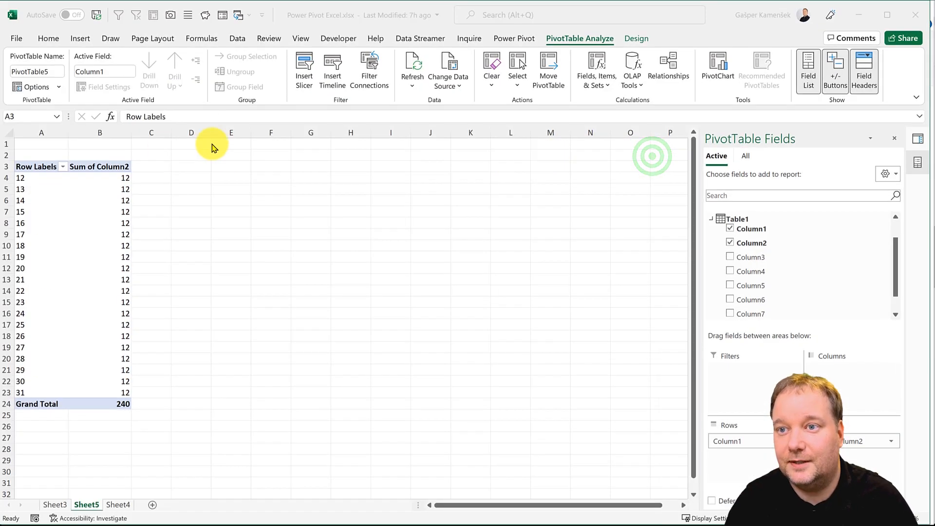
click(96, 16)
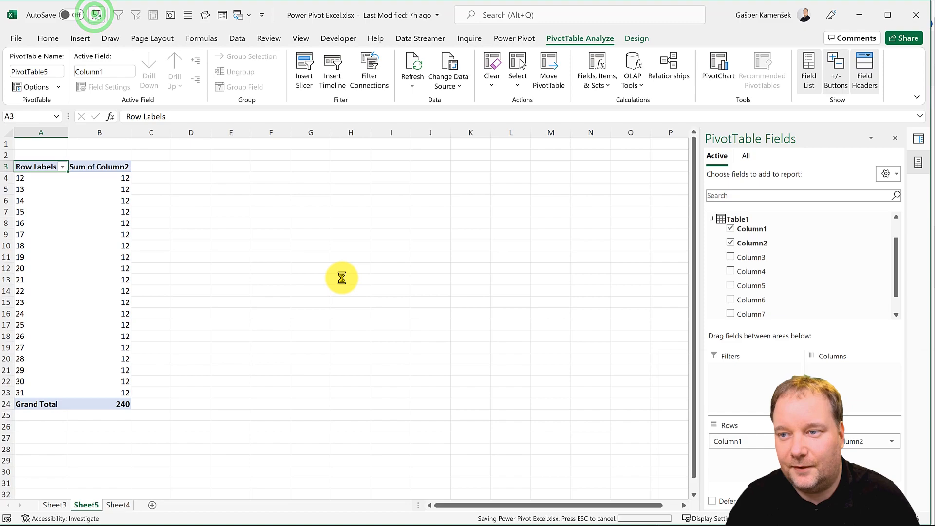
click(238, 14)
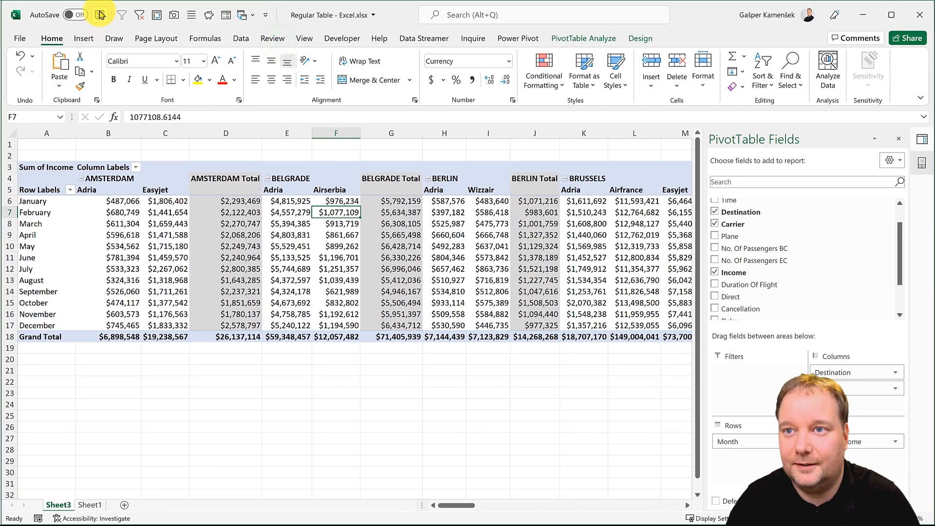
click(100, 15)
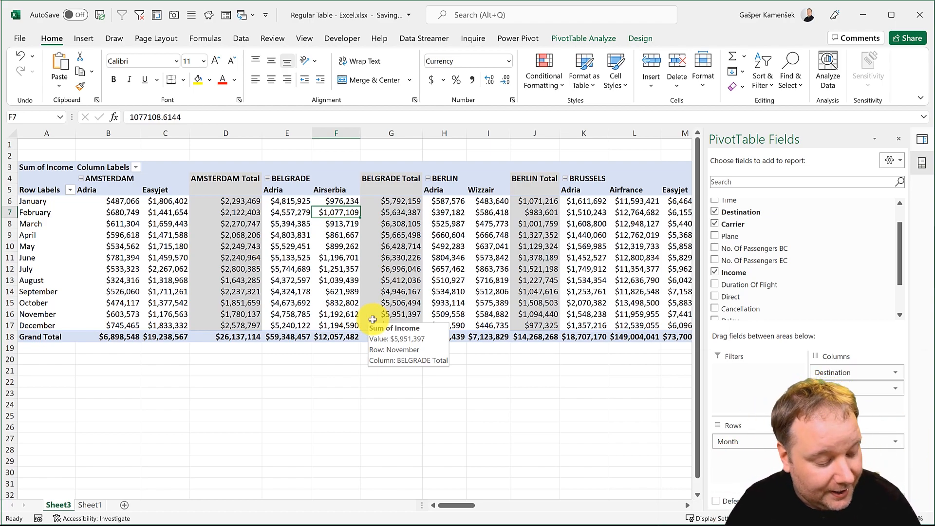
Step: Switch to File Explorer and compare the saved file sizes of Power Pivot Excel.xlsx and Regular Table - Excel.xlsx
key(super+Tab)
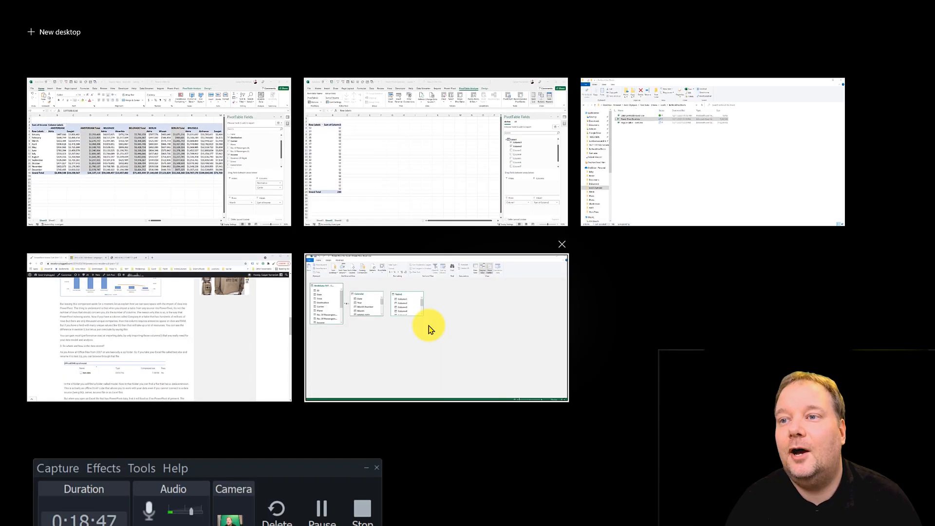
click(646, 167)
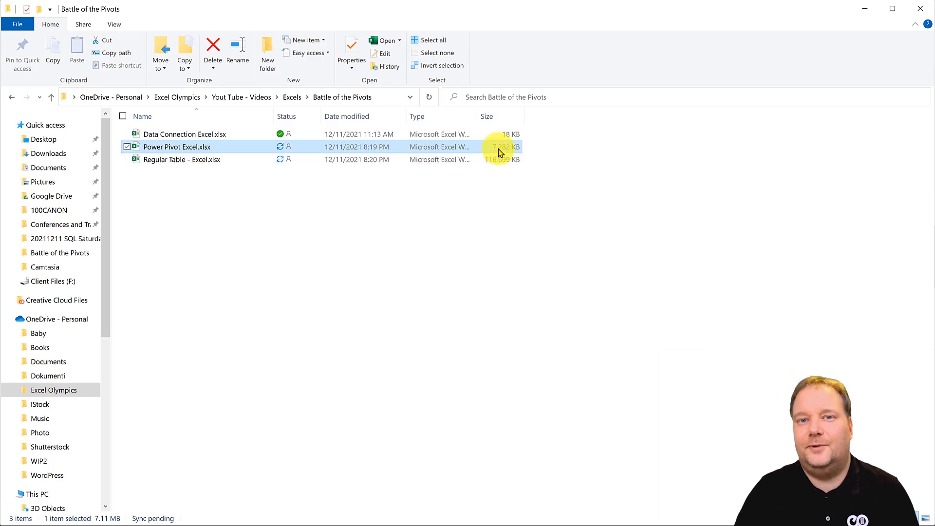
click(235, 162)
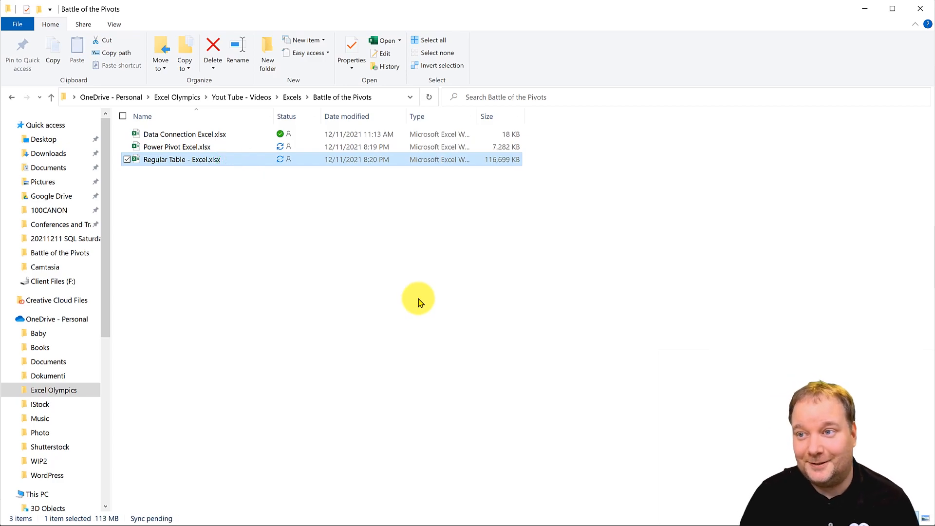